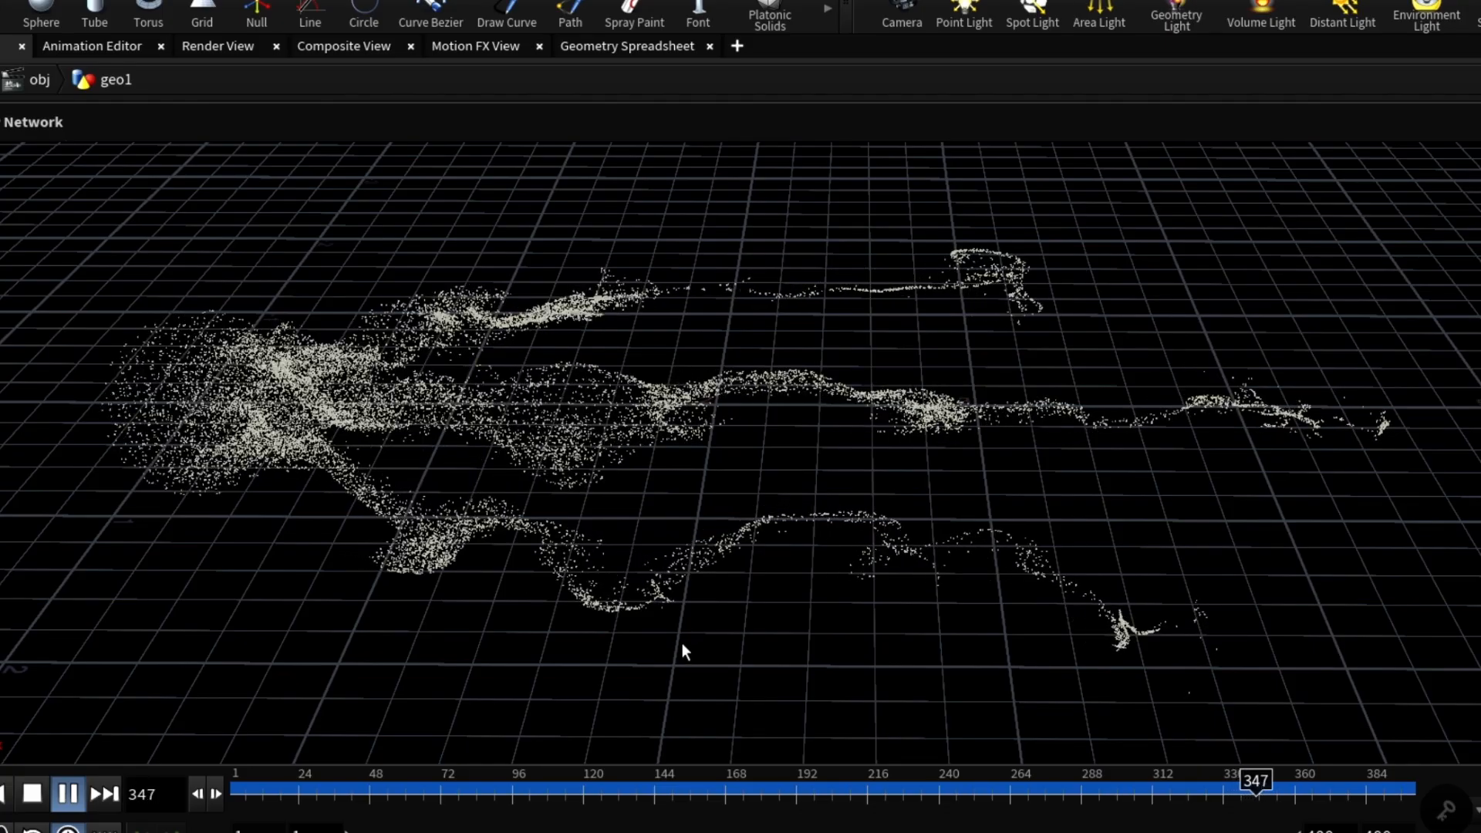
# Step: Orbit the viewport down to lower, oblique angles to review the finished particle streams
pyautogui.press('alt')
pyautogui.keyDown('alt'); pyautogui.moveTo(810, 671); pyautogui.dragTo(820, 598); pyautogui.keyUp('alt')
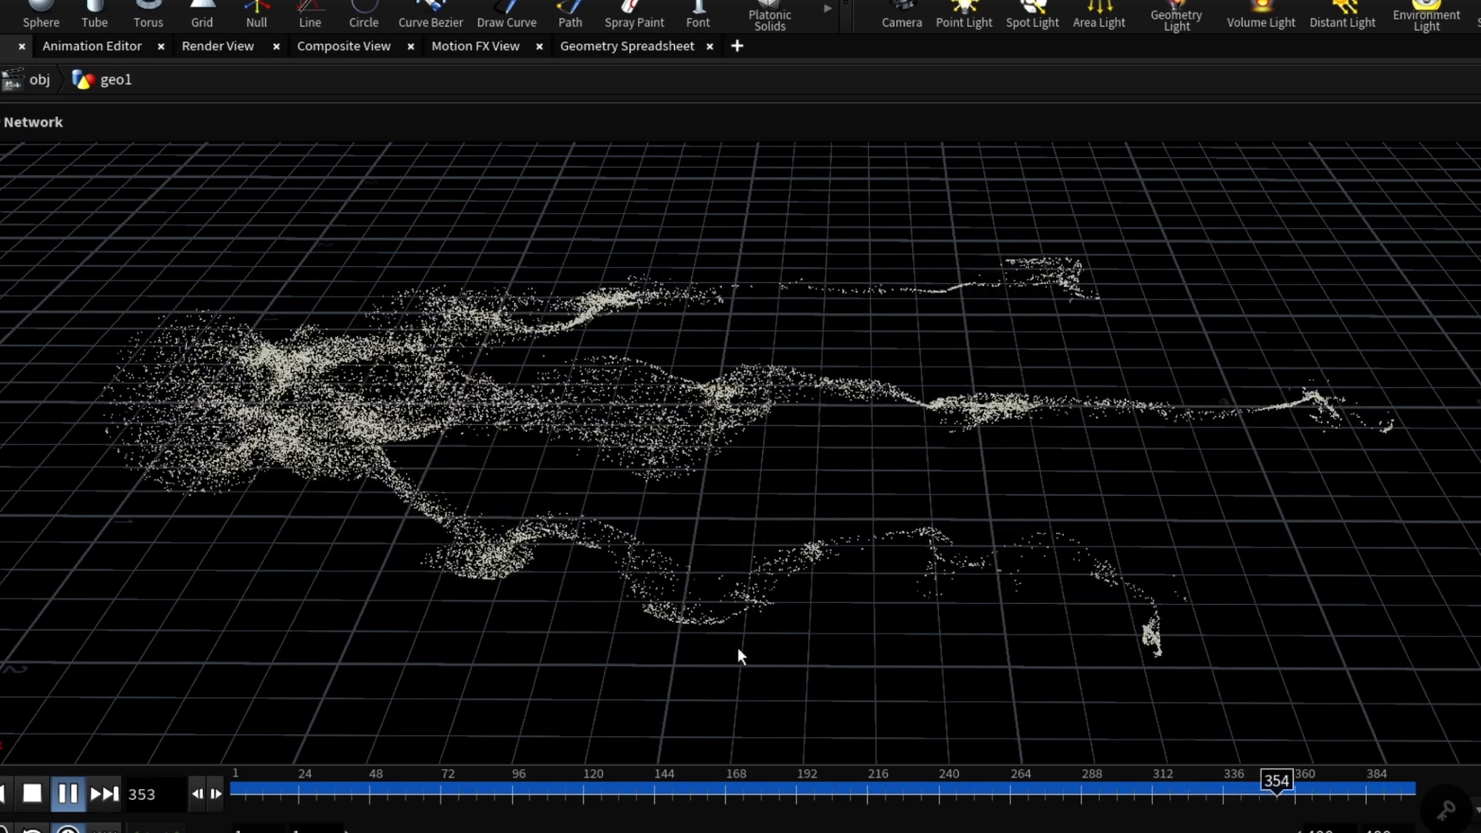
pyautogui.keyDown('alt'); pyautogui.moveTo(810, 671); pyautogui.dragTo(802, 705); pyautogui.keyUp('alt')
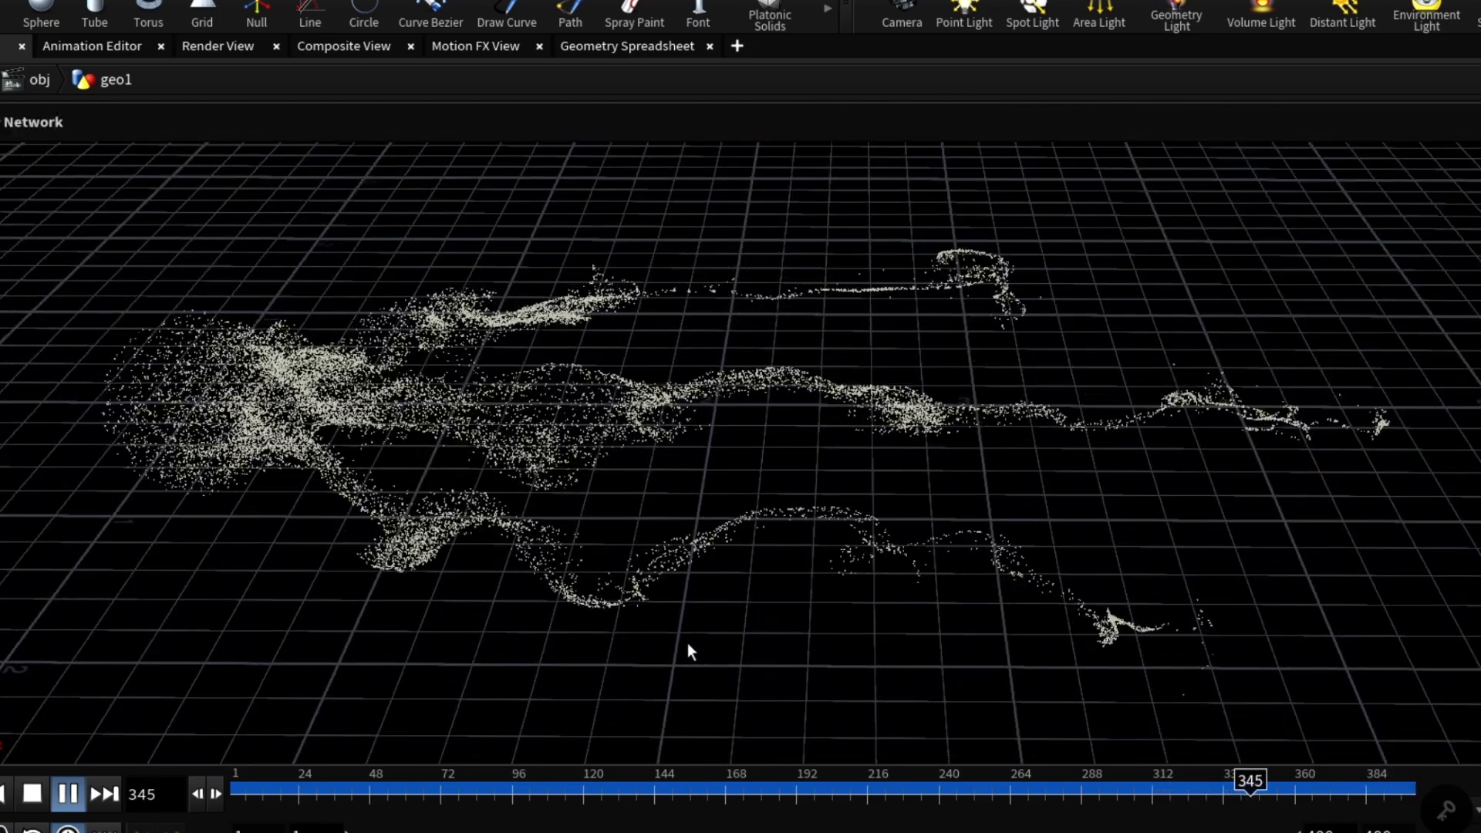
pyautogui.moveTo(803, 661); pyautogui.dragTo(803, 701)
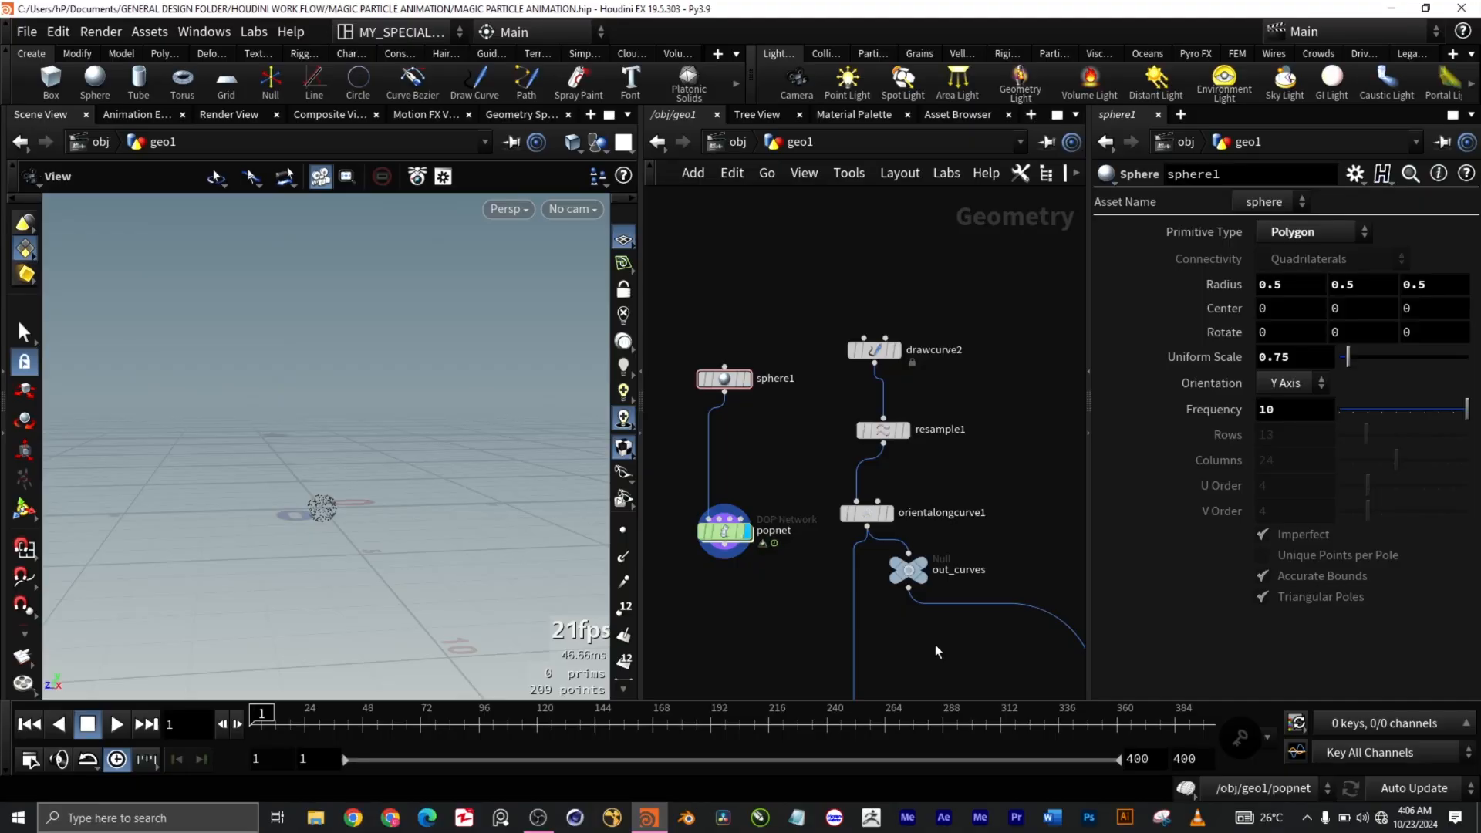
pyautogui.scroll(5, 867, 386)
pyautogui.scroll(-3, 946, 382)
pyautogui.scroll(-4, 950, 399)
pyautogui.scroll(4, 950, 399)
pyautogui.scroll(-2, 950, 400)
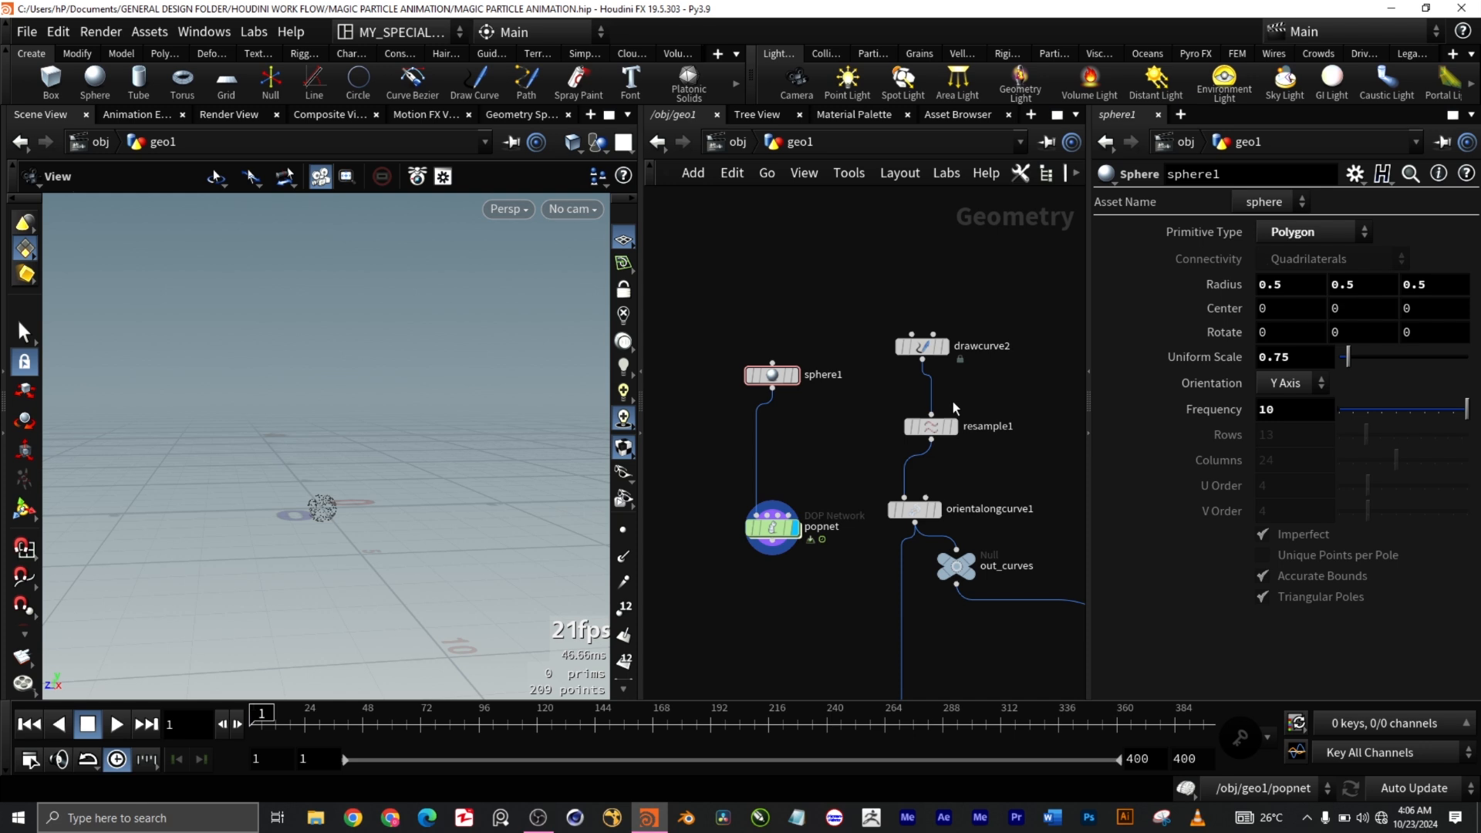
pyautogui.moveTo(995, 402); pyautogui.dragTo(947, 415, button='middle')
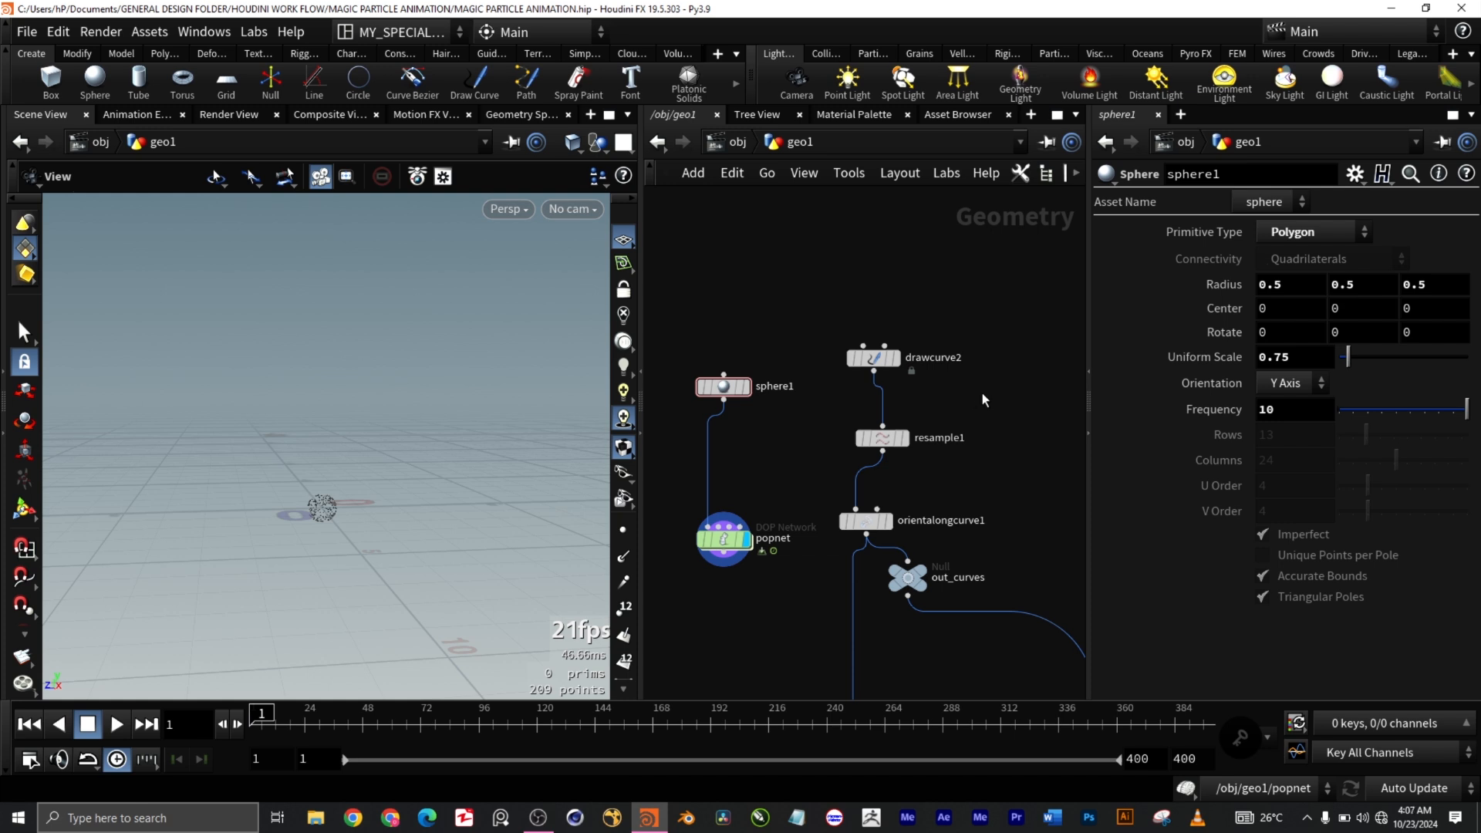
pyautogui.scroll(1, 983, 392)
pyautogui.press('Tab')
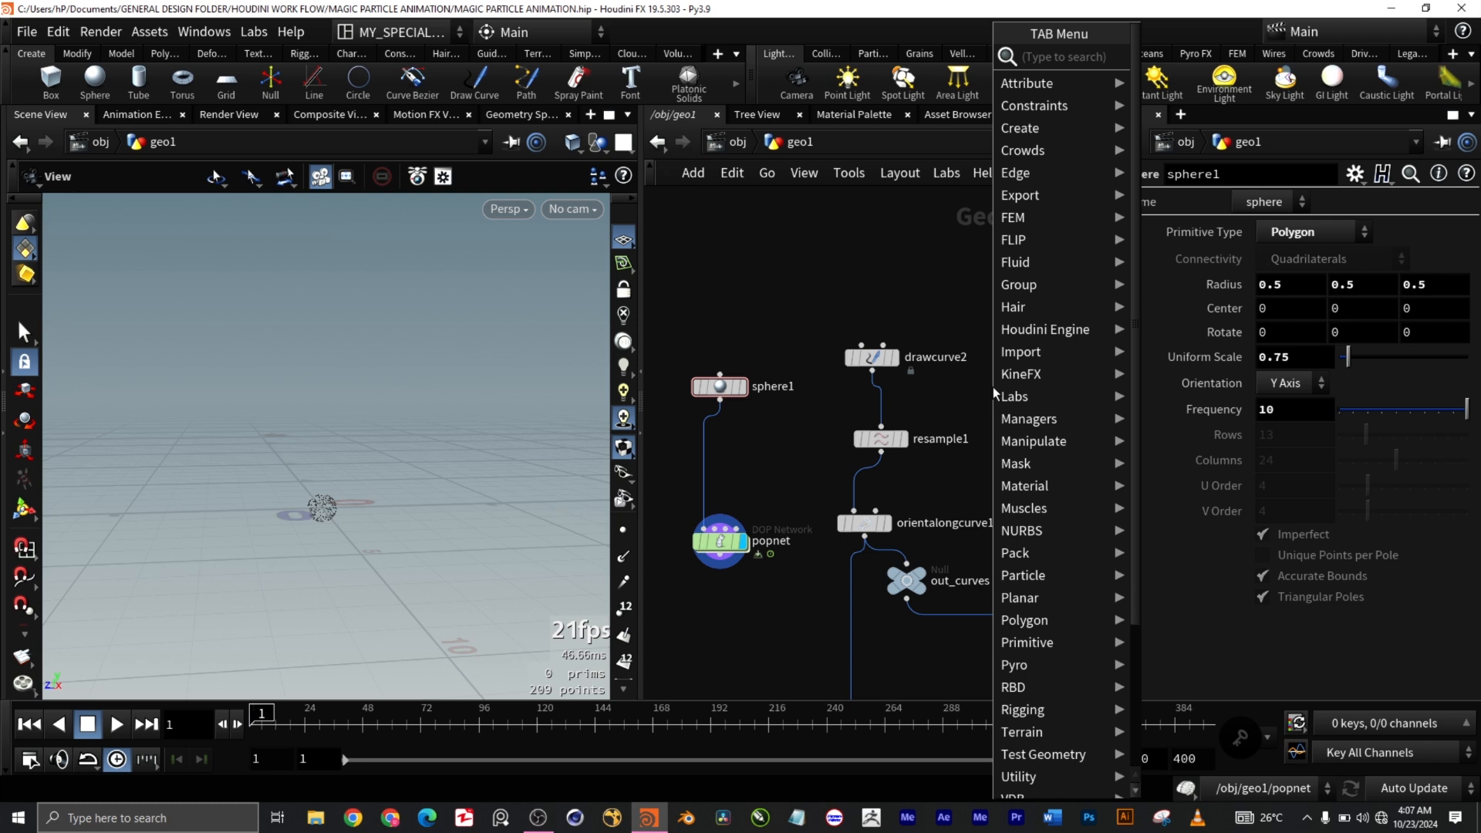
pyautogui.write('dr')
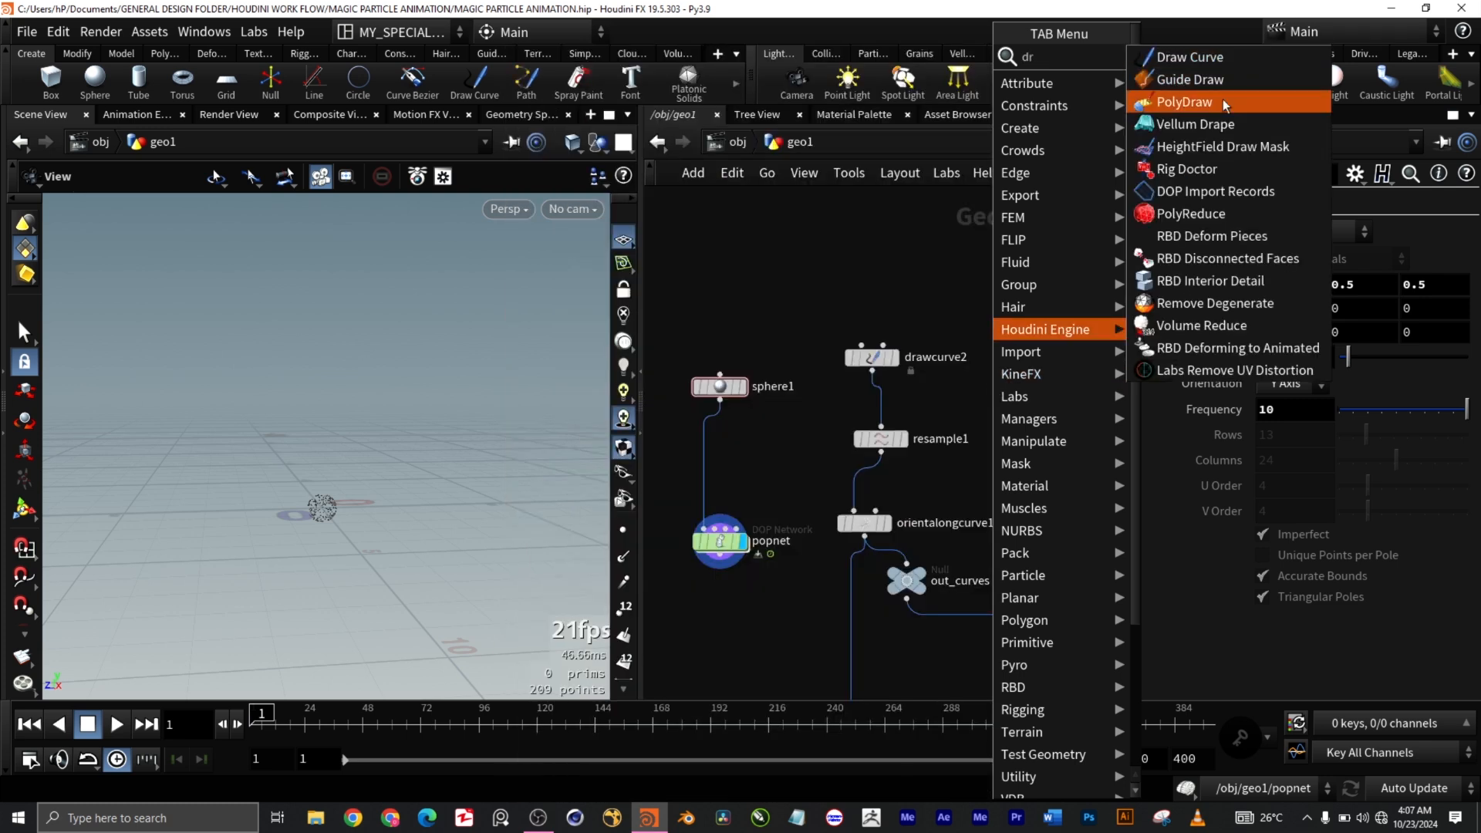
pyautogui.click(1238, 54)
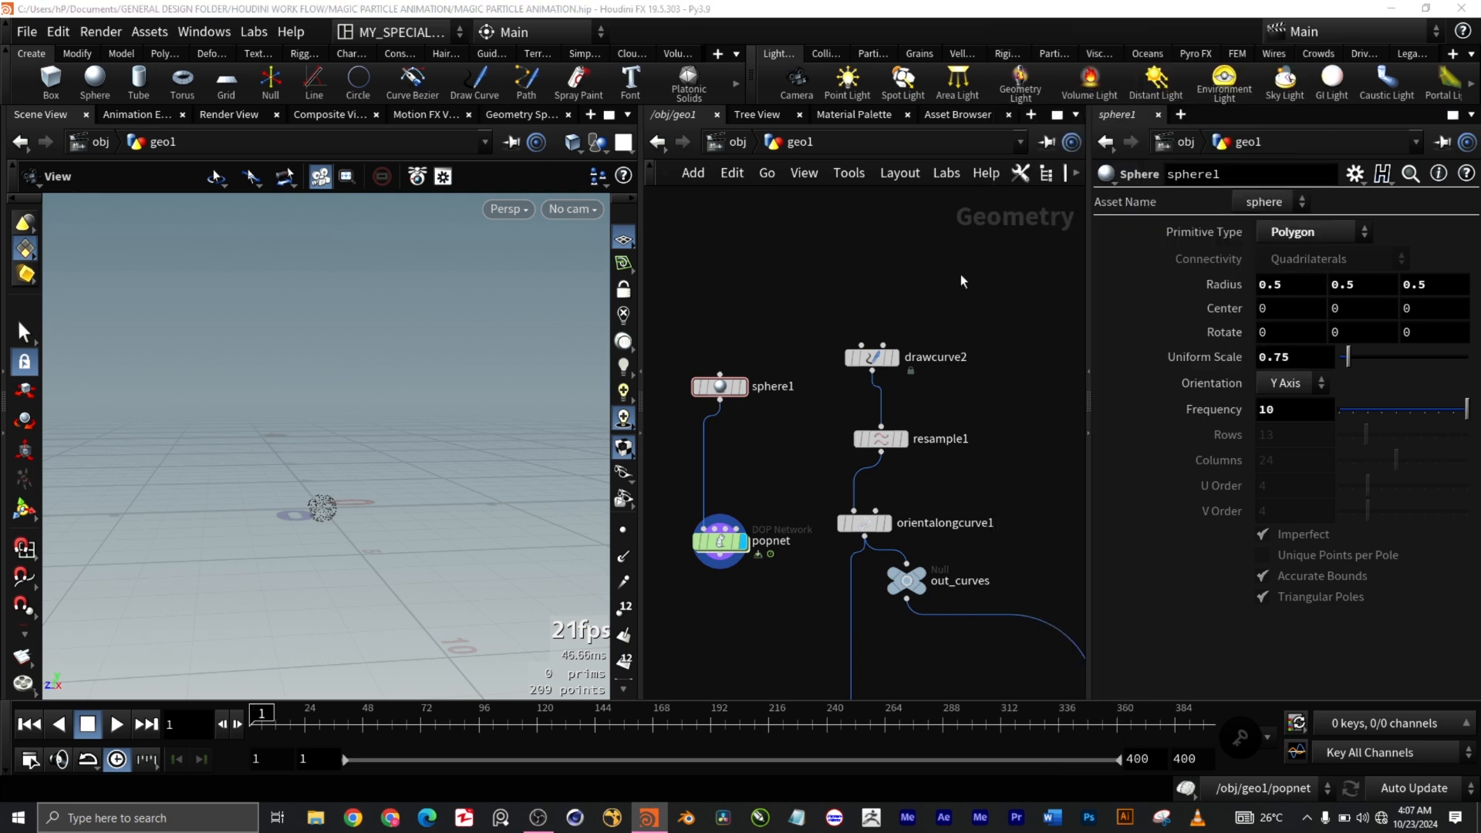
pyautogui.click(1007, 313)
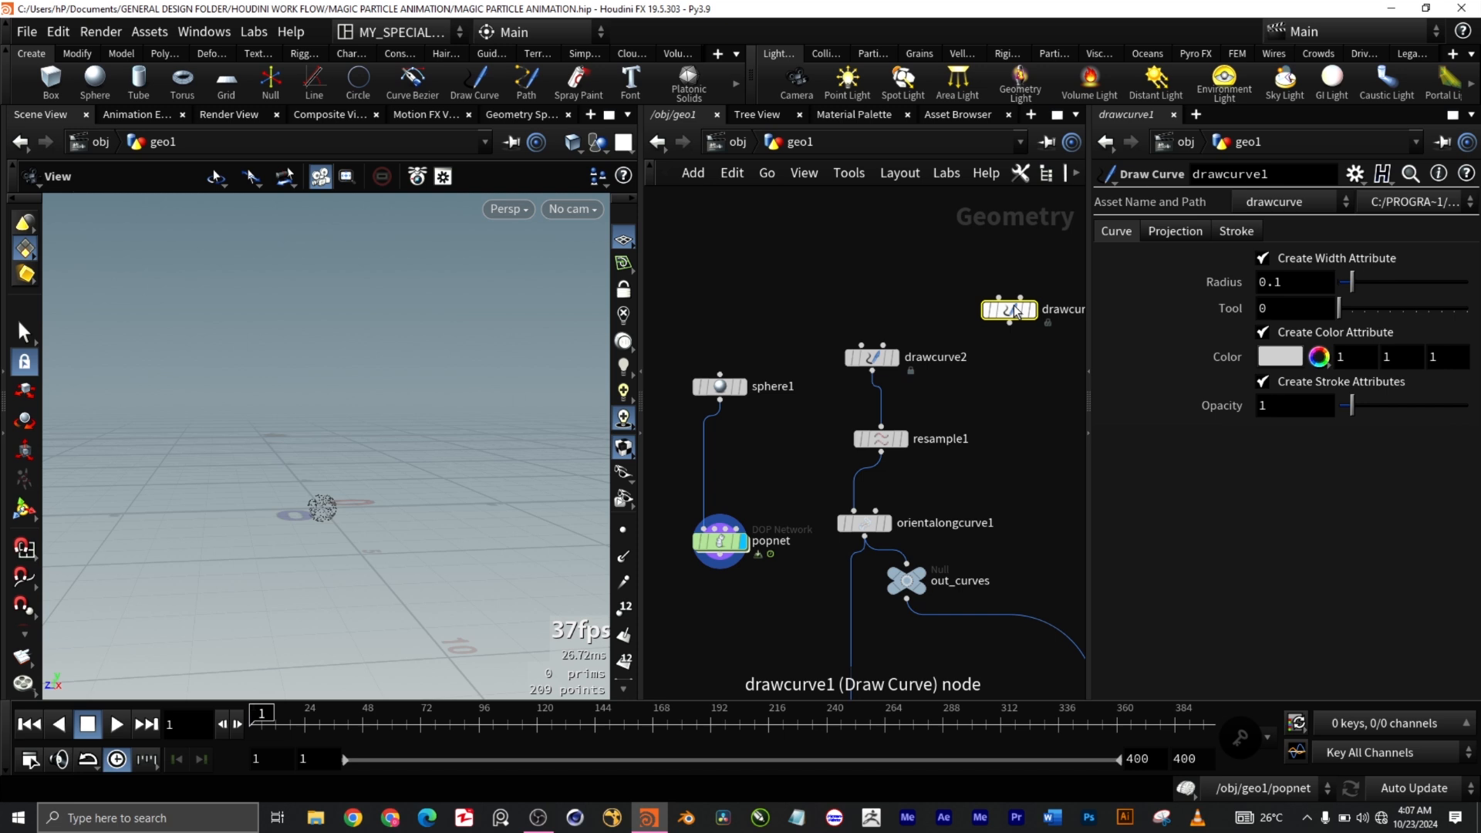
pyautogui.press('Delete')
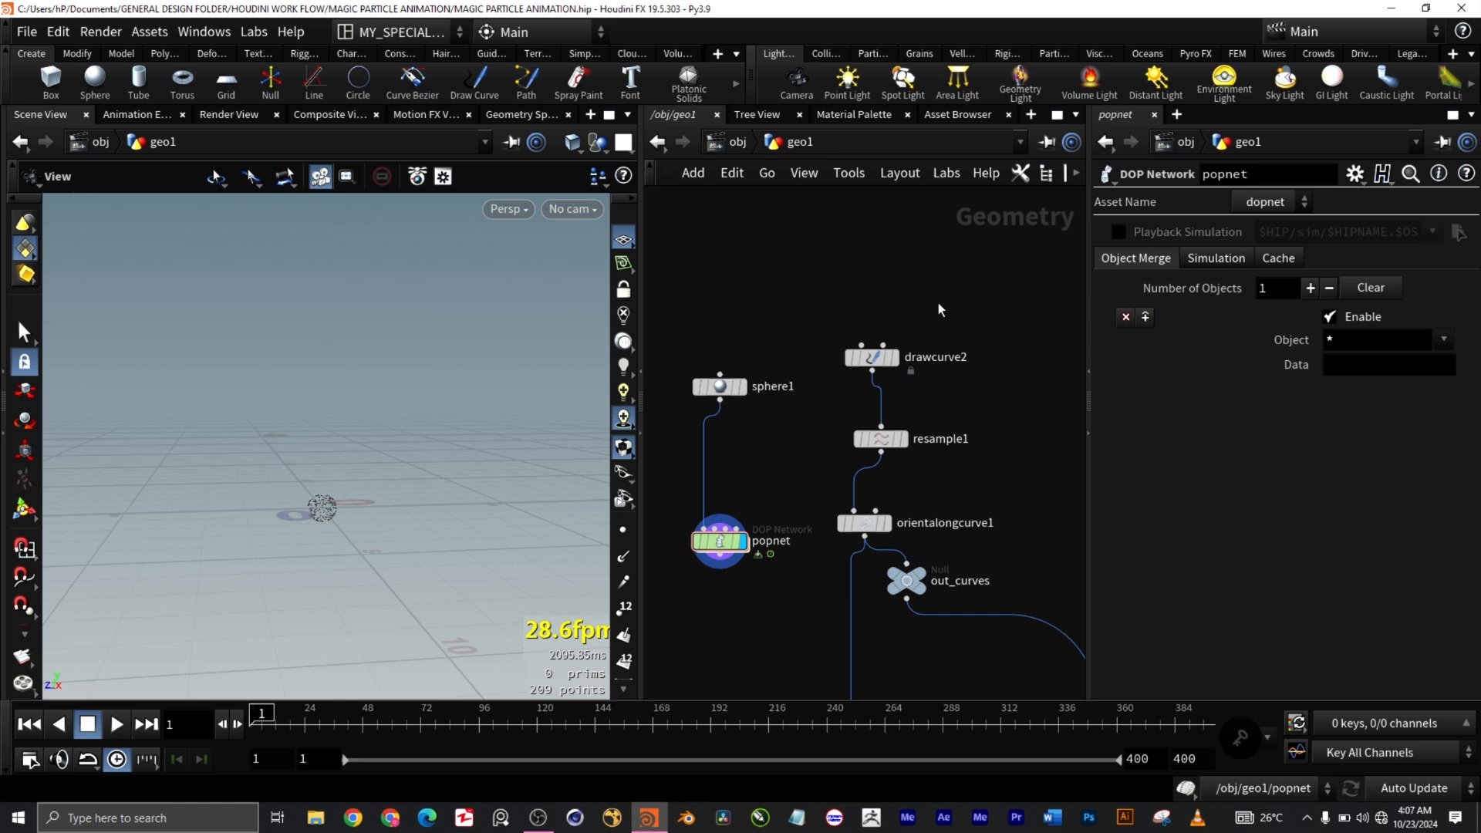
# Step: Display drawcurve2, tilt the view onto its curves and grid, and bring up Display Options
pyautogui.moveTo(825, 318); pyautogui.dragTo(929, 378)
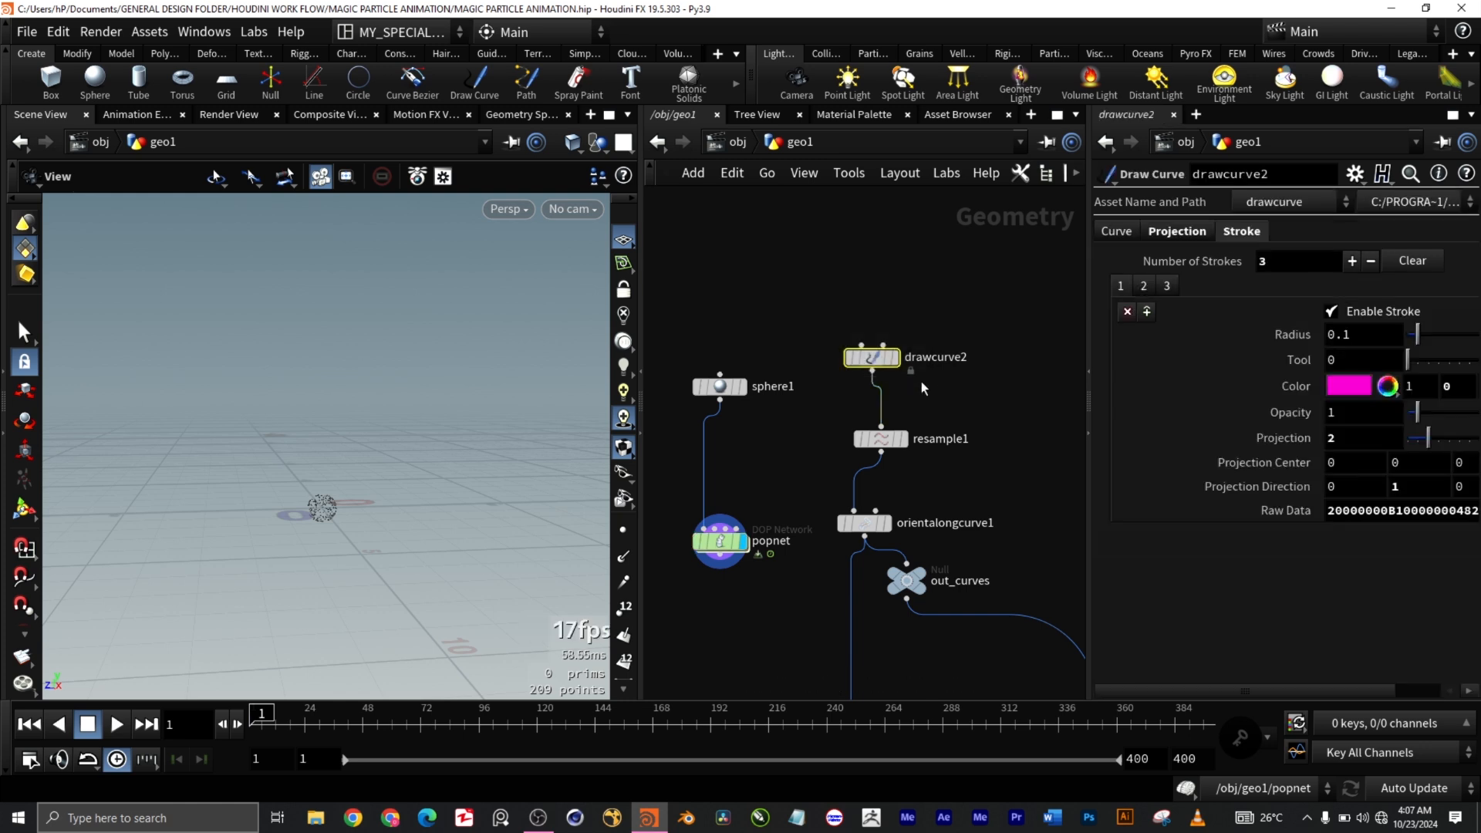
pyautogui.click(893, 357)
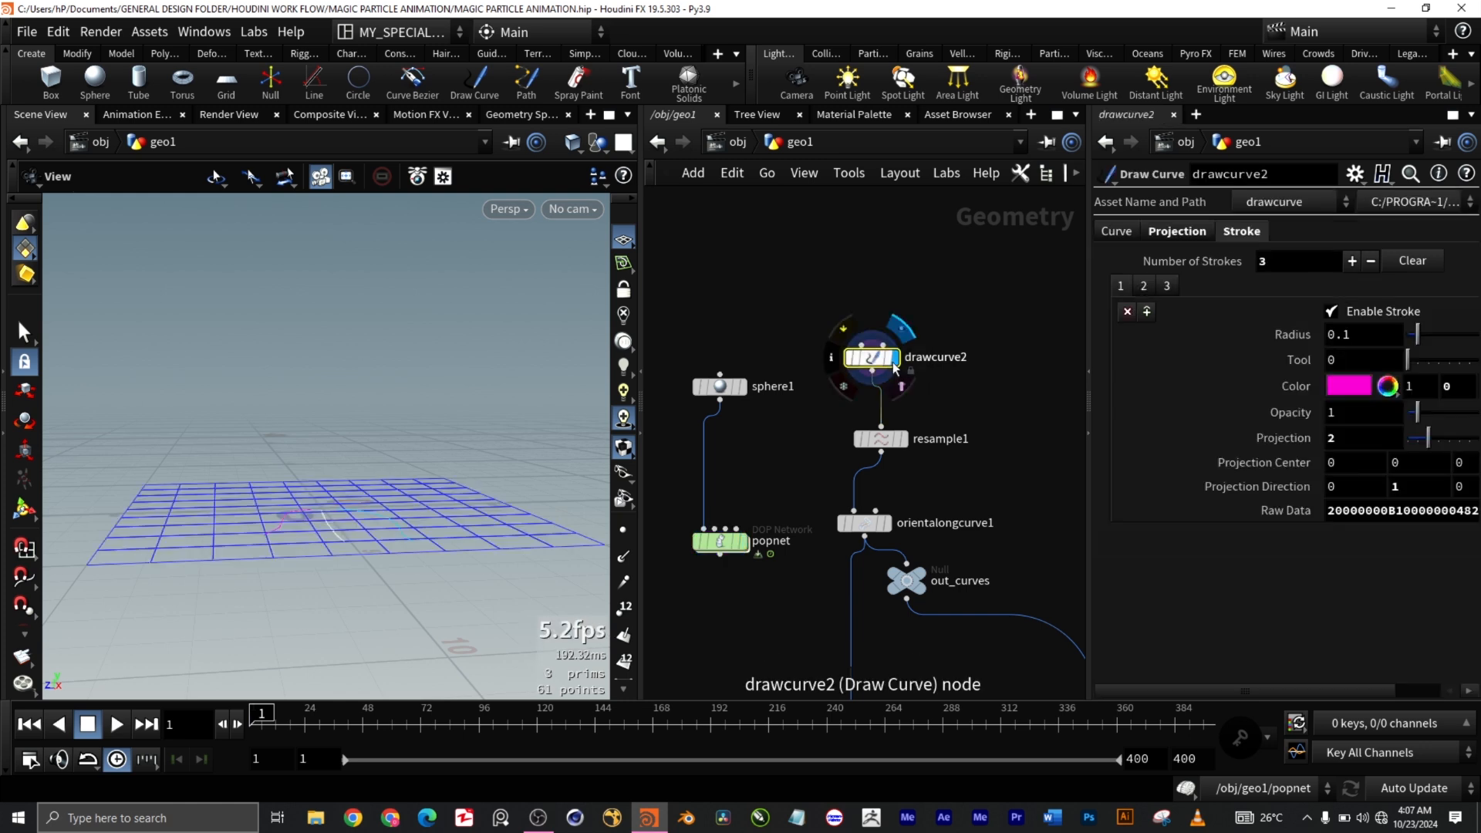
pyautogui.moveTo(390, 589)
pyautogui.mouseDown()
pyautogui.moveTo(374, 629)
pyautogui.moveTo(391, 622)
pyautogui.mouseUp()
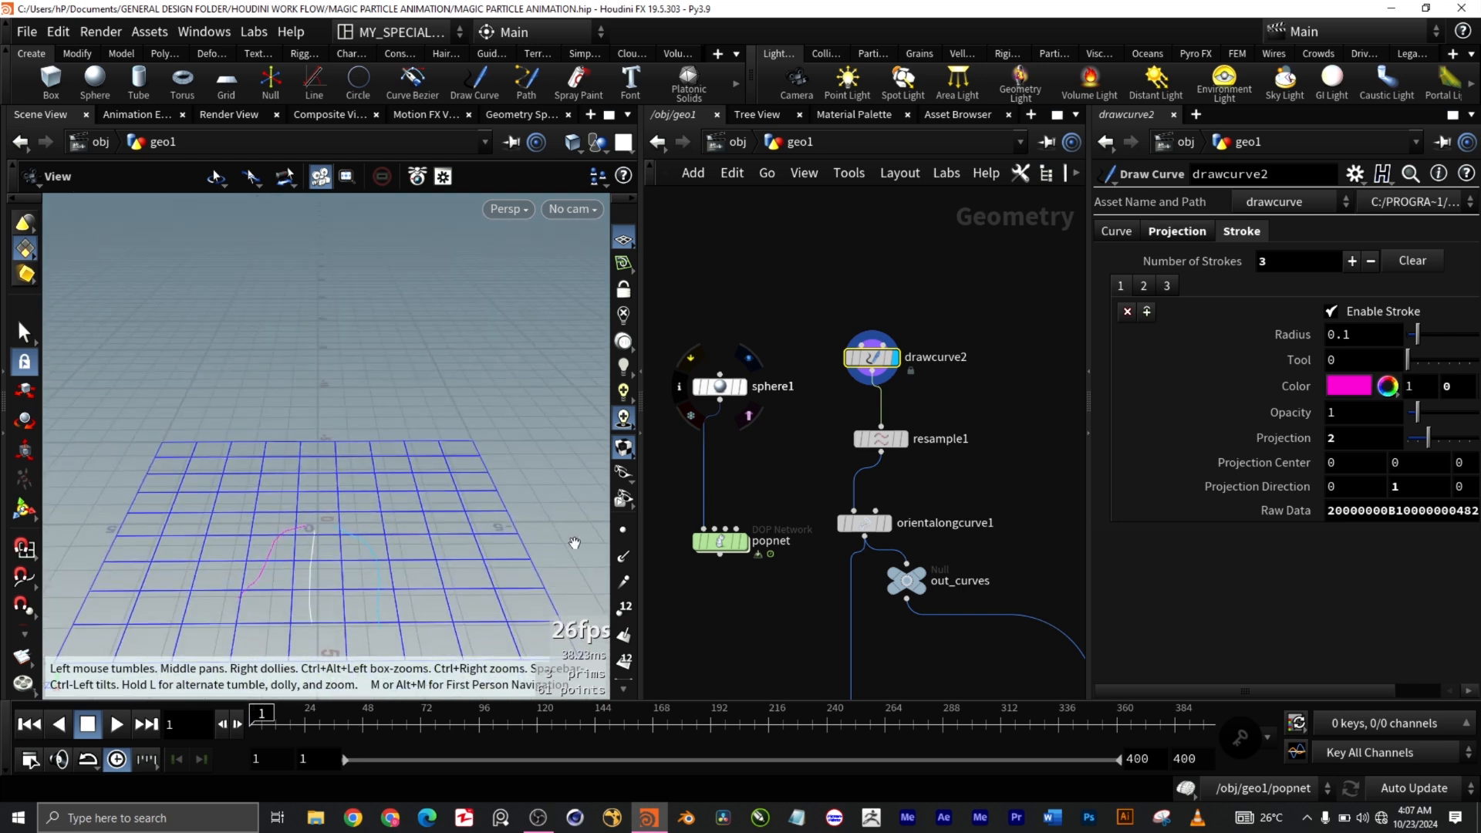
pyautogui.moveTo(574, 544); pyautogui.dragTo(574, 400, button='middle')
pyautogui.moveTo(336, 602); pyautogui.dragTo(297, 616)
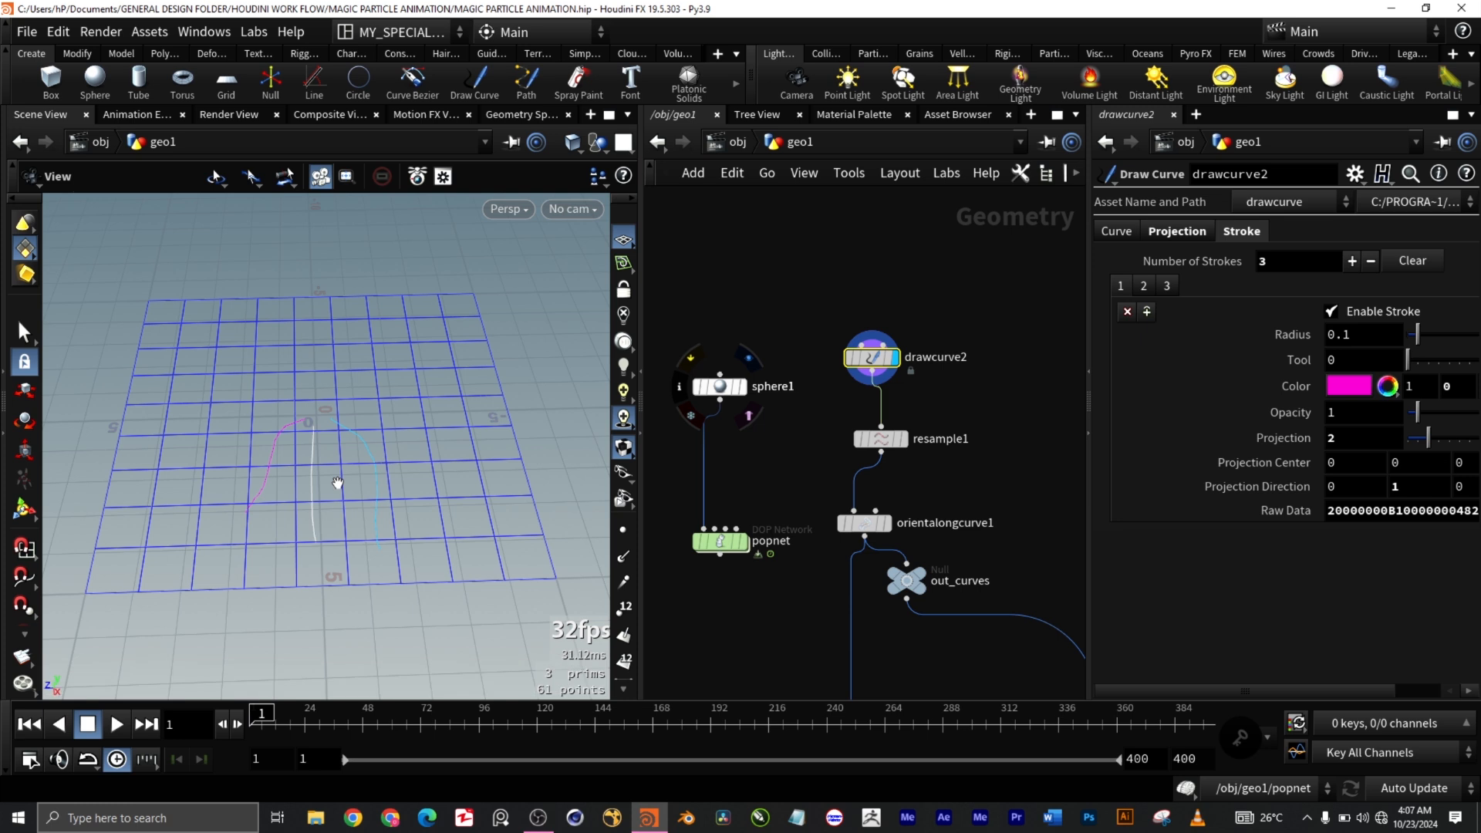
pyautogui.press('d')
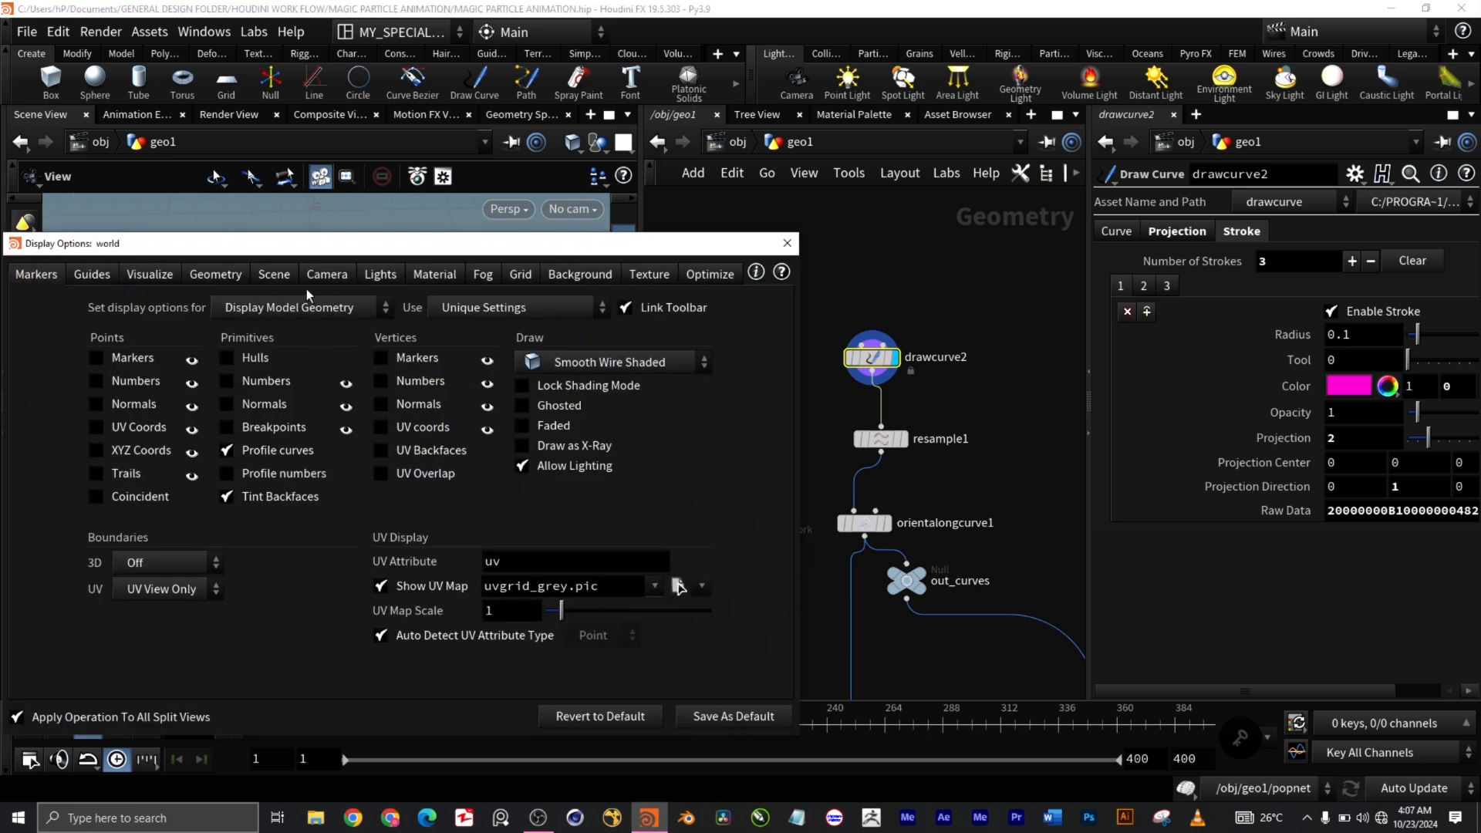
# Step: Set the viewport Background Color Scheme to Dark and close Display Options
pyautogui.click(580, 275)
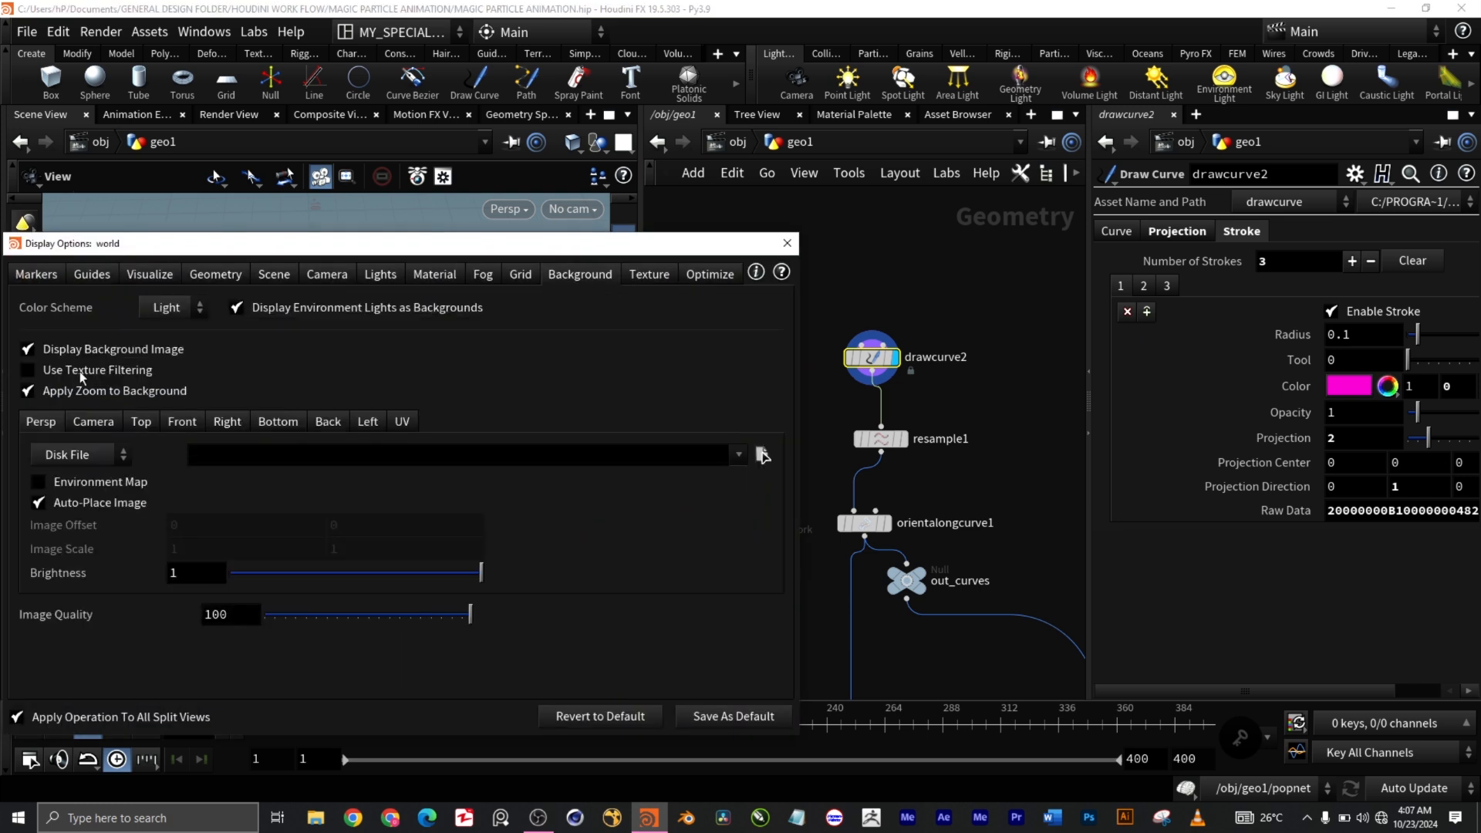
pyautogui.click(176, 308)
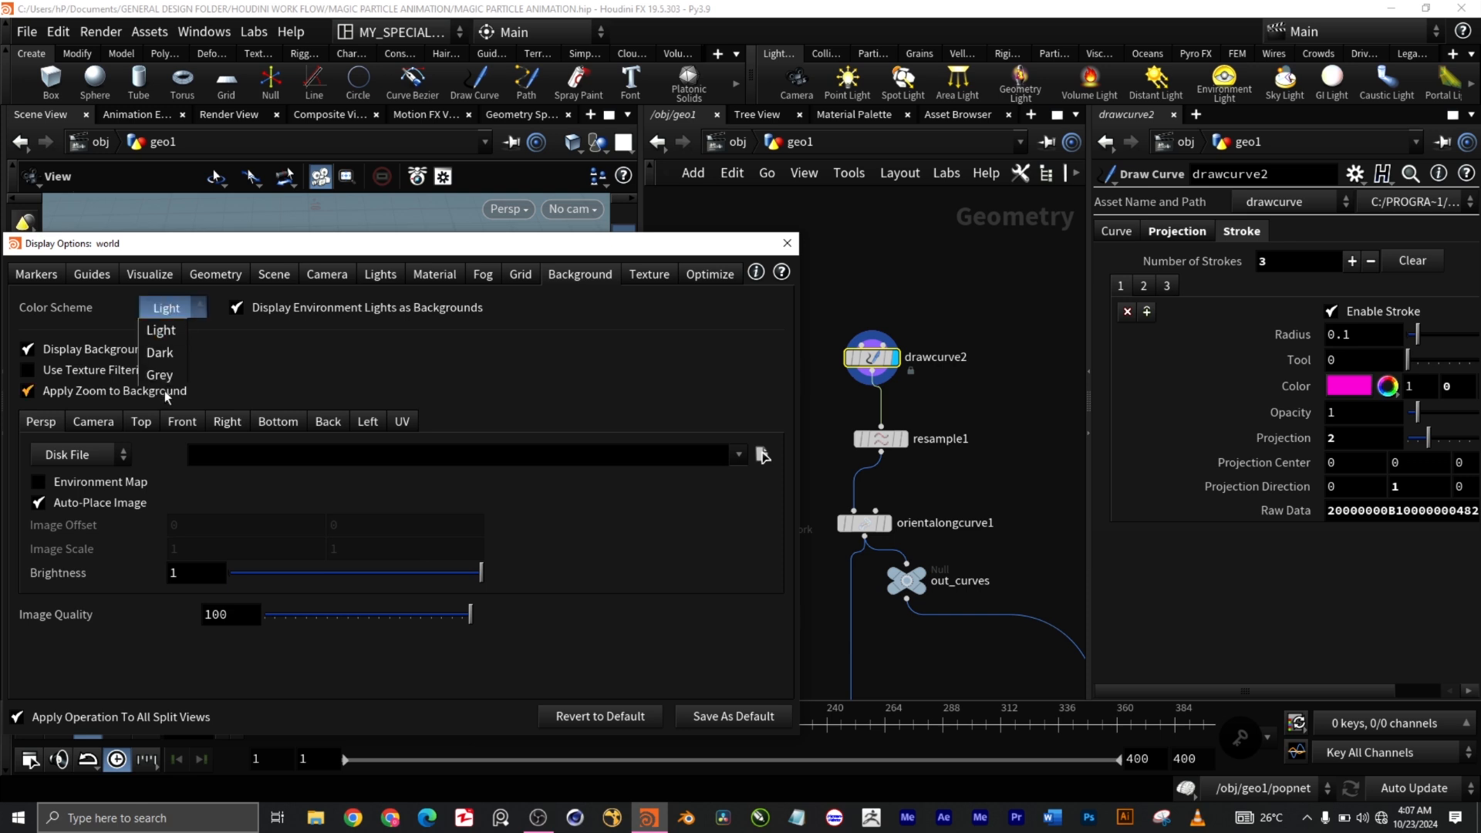
pyautogui.click(159, 353)
pyautogui.moveTo(220, 254)
pyautogui.mouseDown()
pyautogui.moveTo(926, 313)
pyautogui.moveTo(614, 230)
pyautogui.mouseUp()
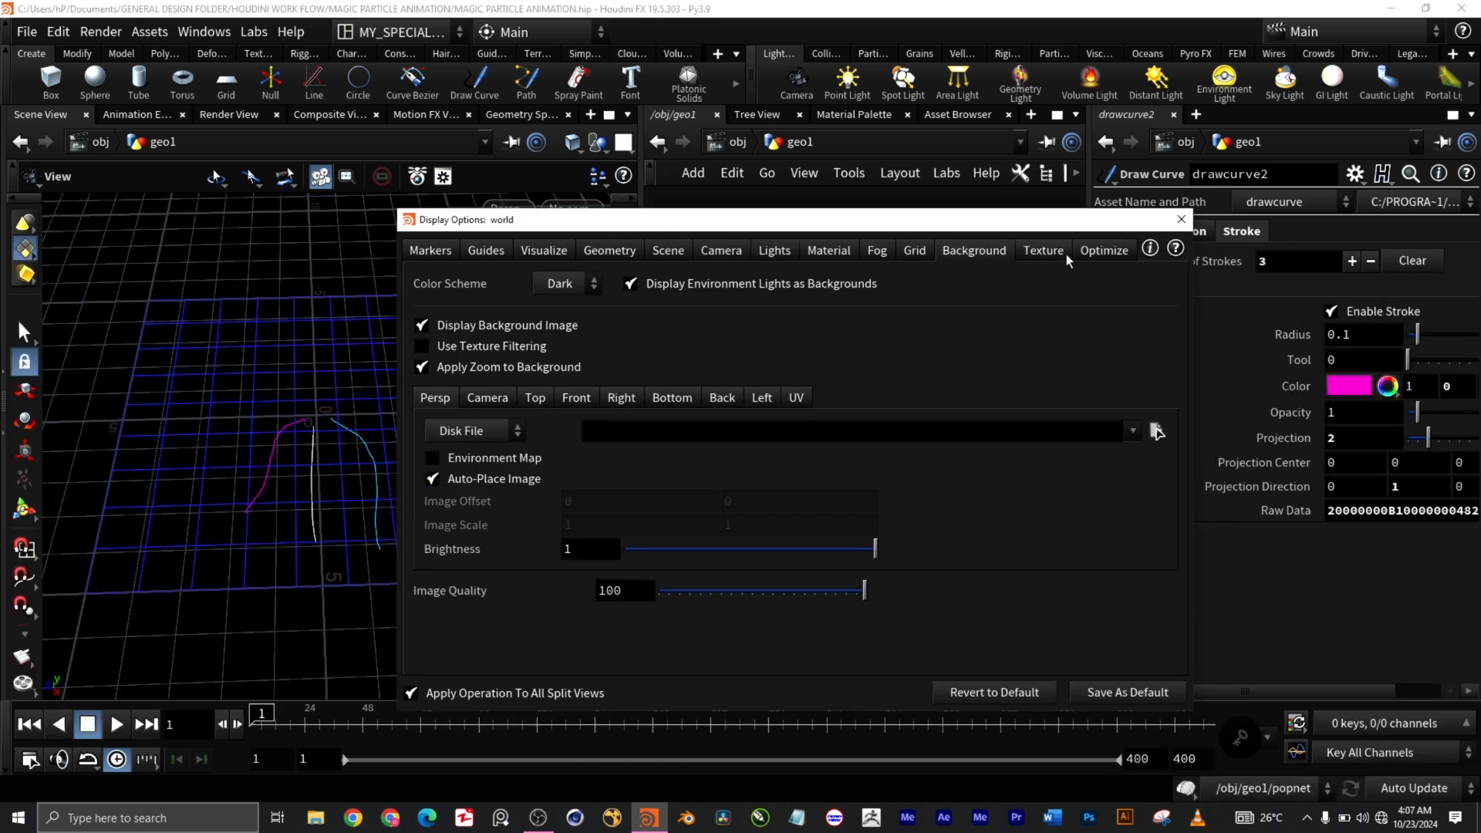
pyautogui.click(1181, 219)
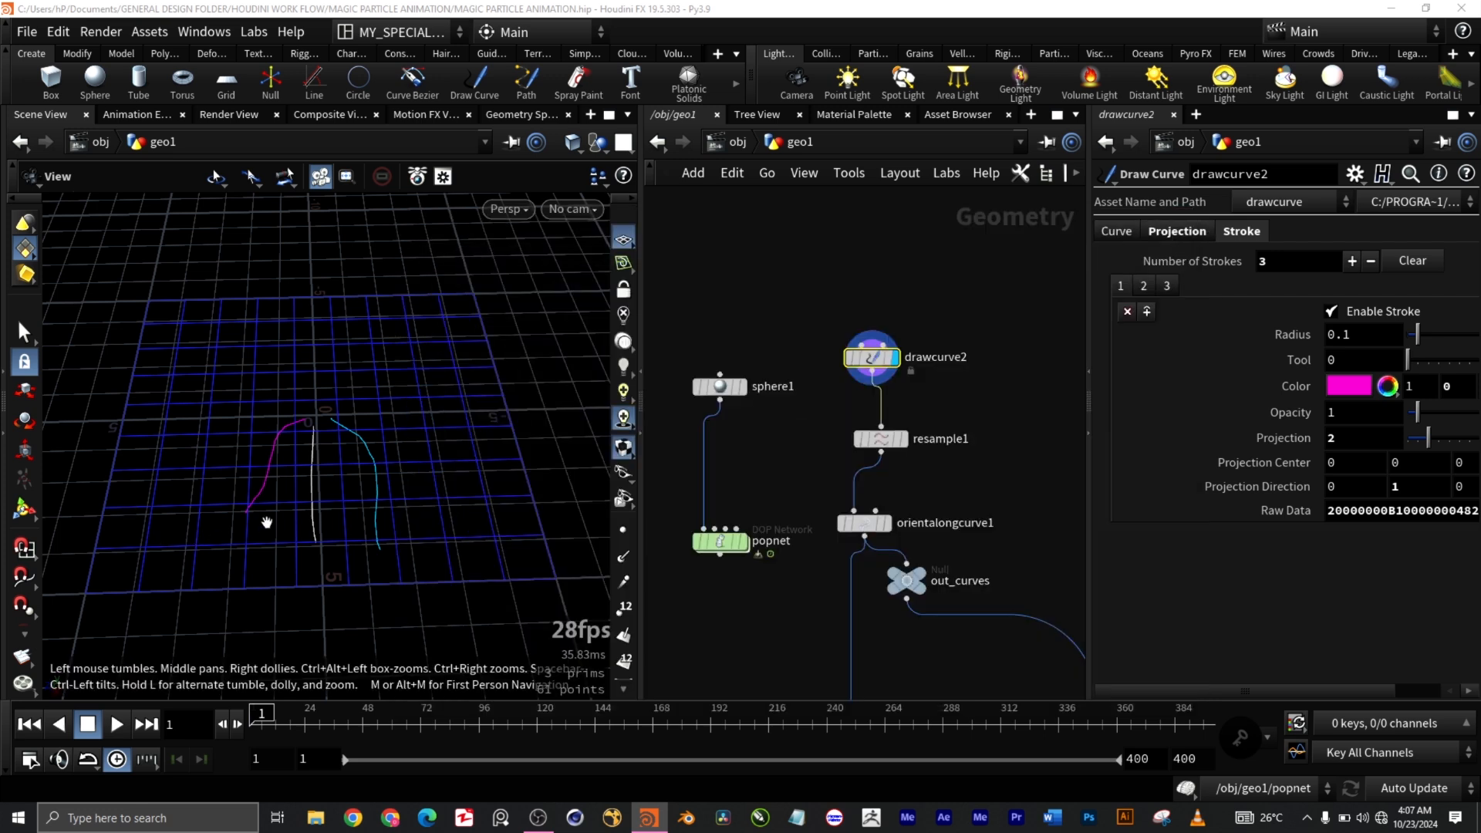
# Step: Dolly in and out on the three curves, then show drawcurve2's Curve attributes (radius 0.1, opacity 1)
pyautogui.scroll(10, 308, 506)
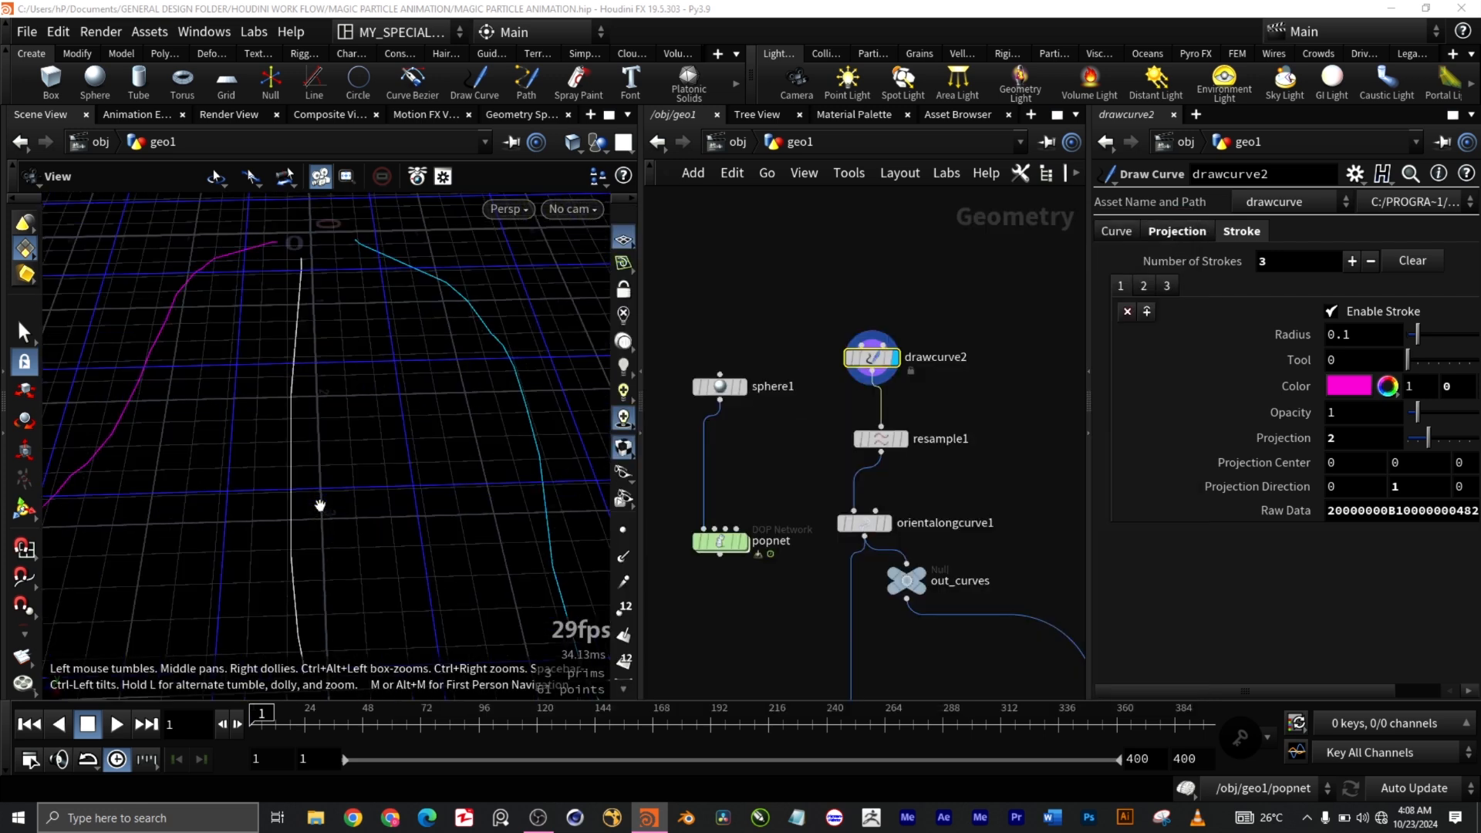
pyautogui.scroll(-5, 320, 505)
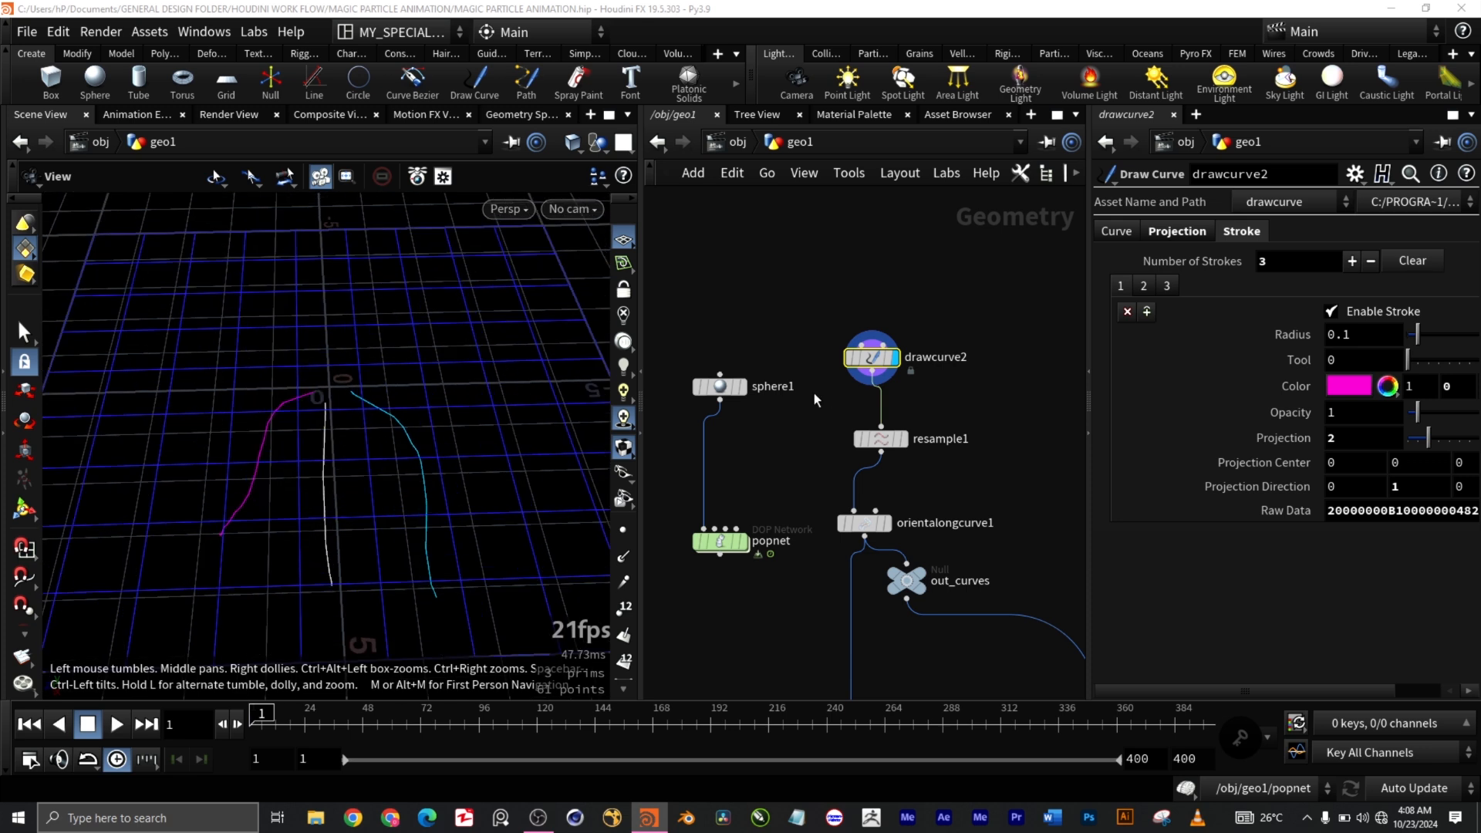
pyautogui.moveTo(886, 361)
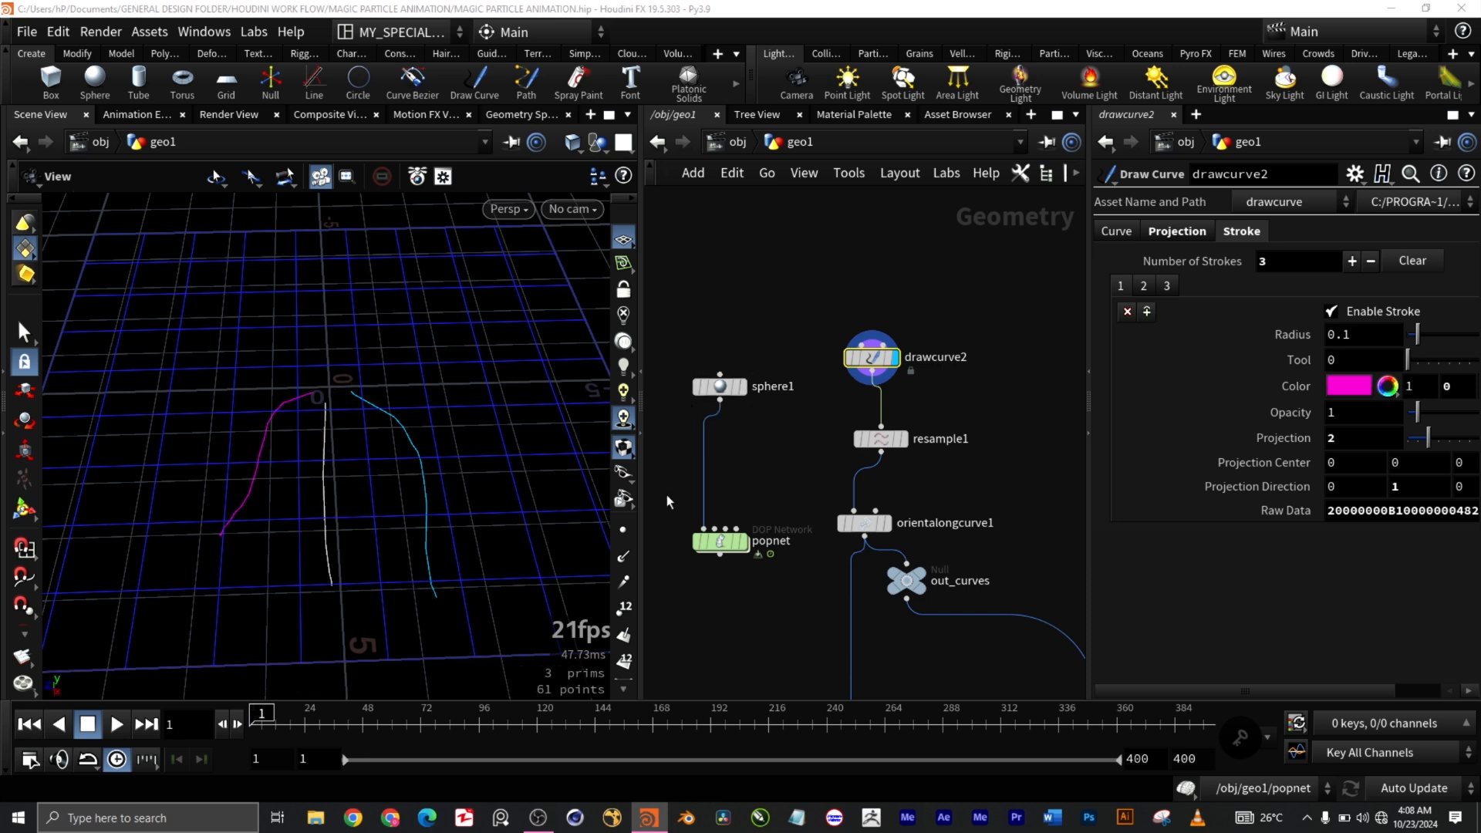
pyautogui.scroll(-3, 439, 484)
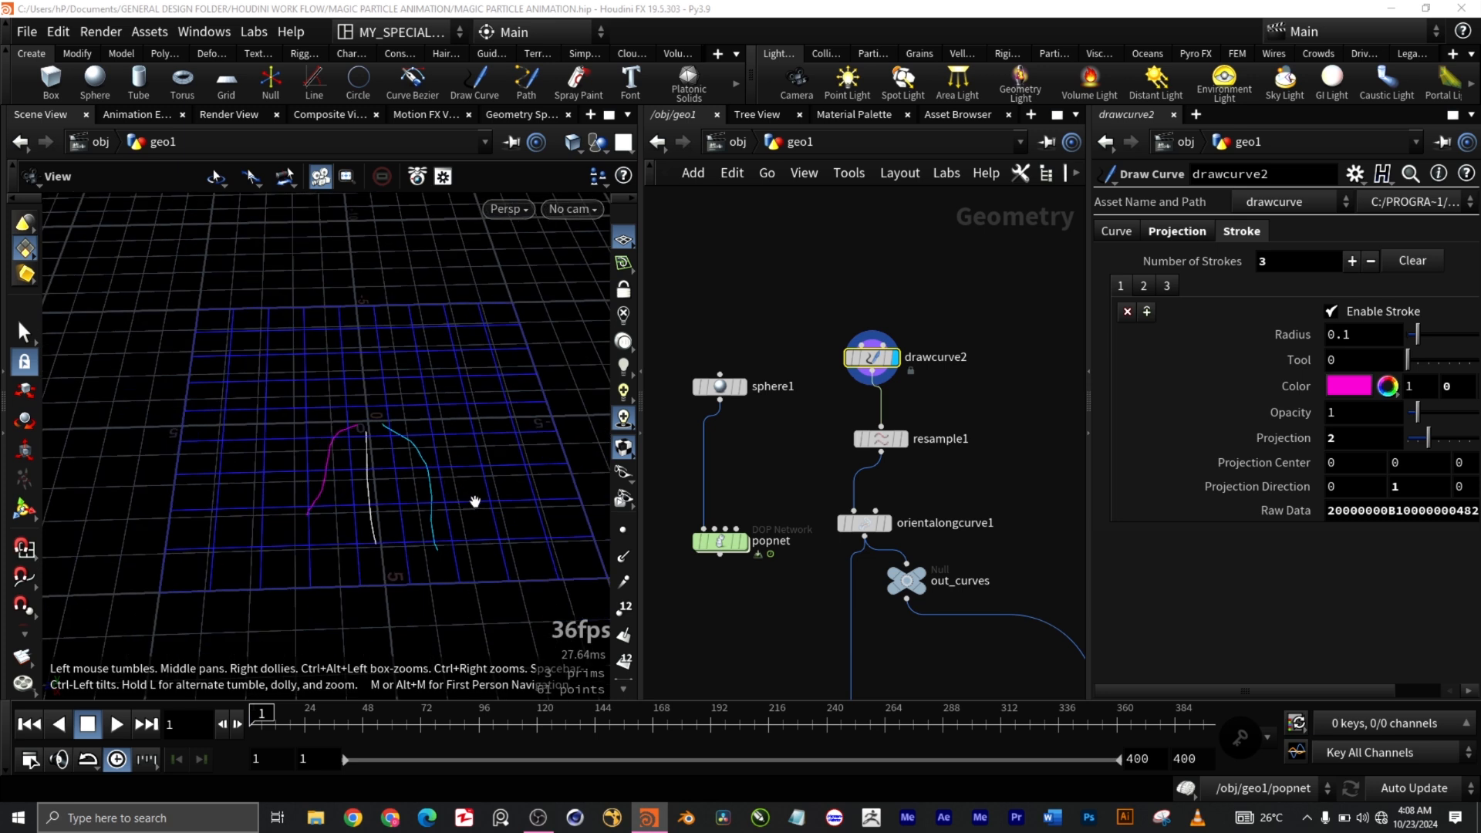
pyautogui.click(1118, 233)
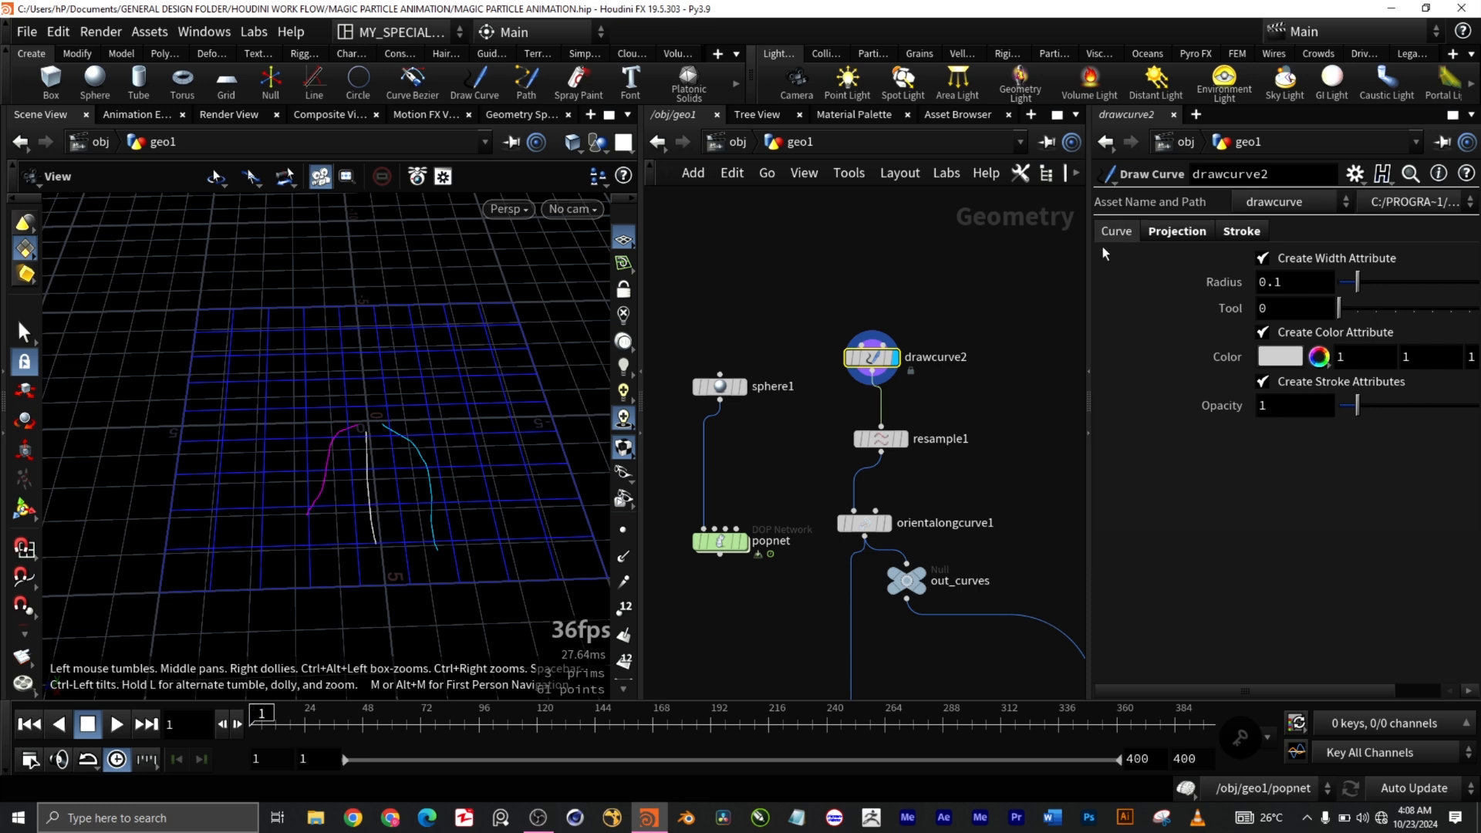
# Step: Review drawcurve2's projection settings, keeping Live Reprojection on Send Rays
pyautogui.click(1177, 228)
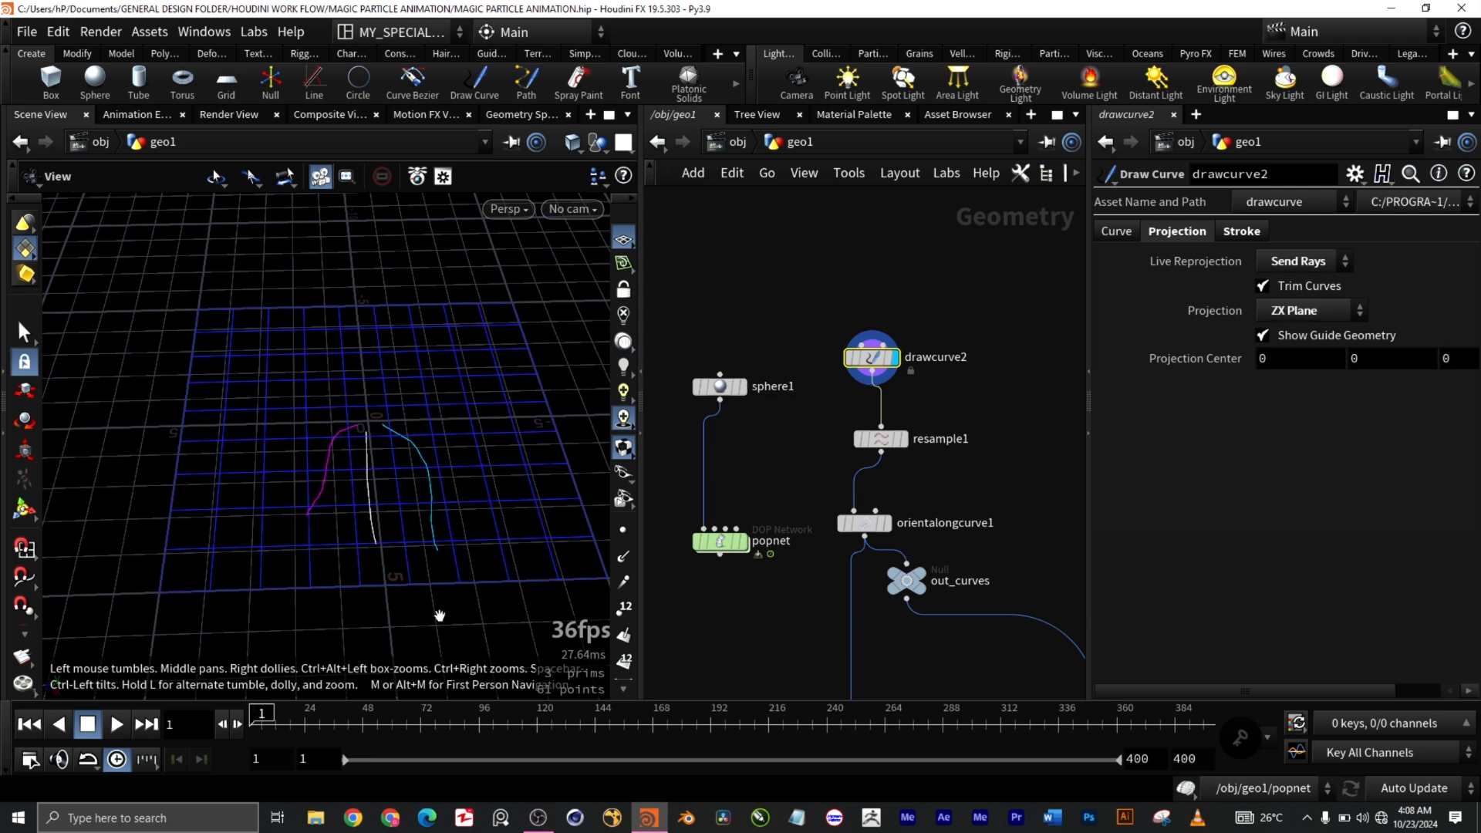
pyautogui.moveTo(440, 617)
pyautogui.mouseDown()
pyautogui.moveTo(466, 577)
pyautogui.moveTo(416, 582)
pyautogui.moveTo(426, 594)
pyautogui.mouseUp()
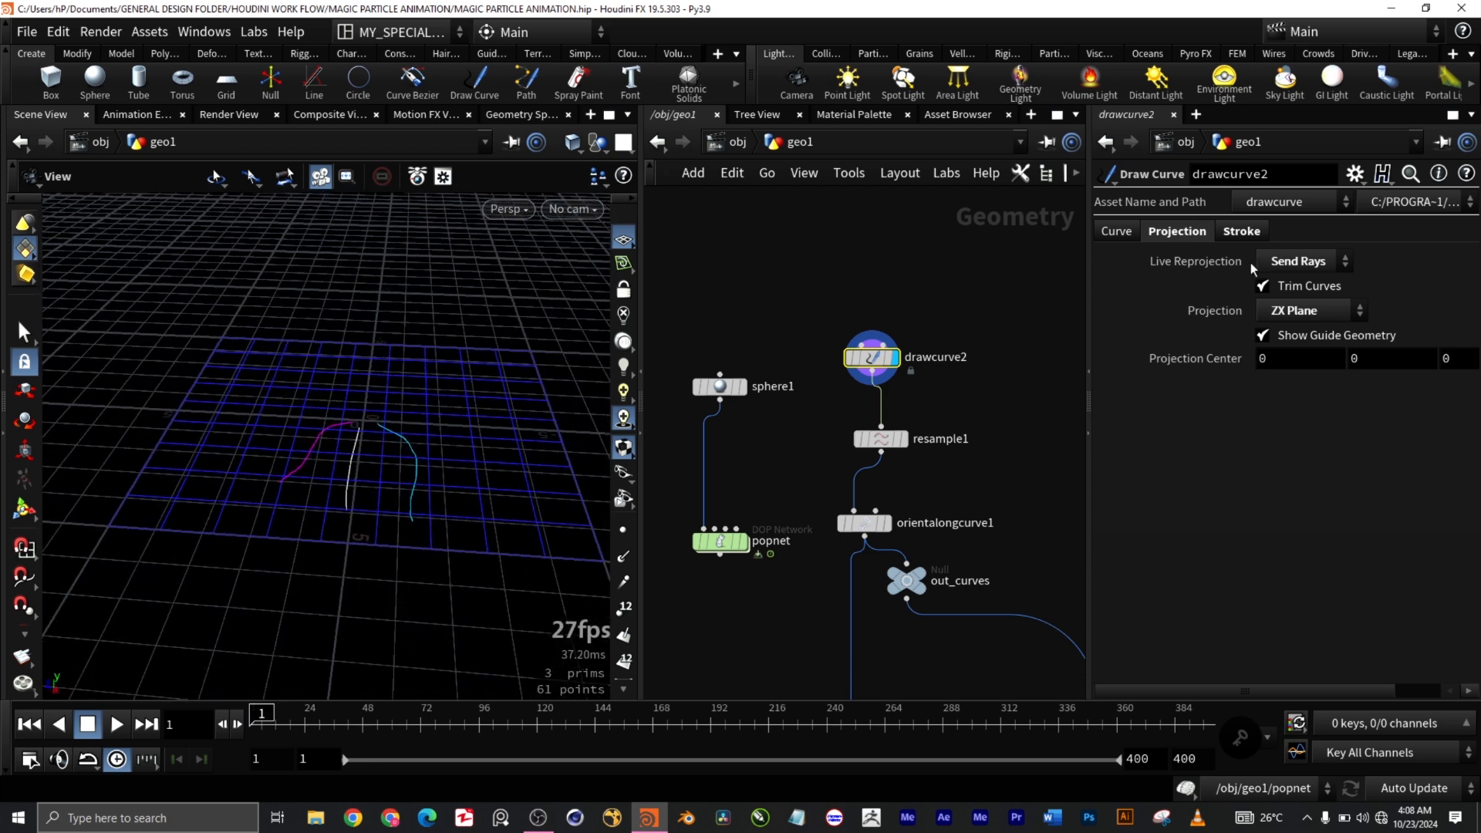
pyautogui.click(1307, 262)
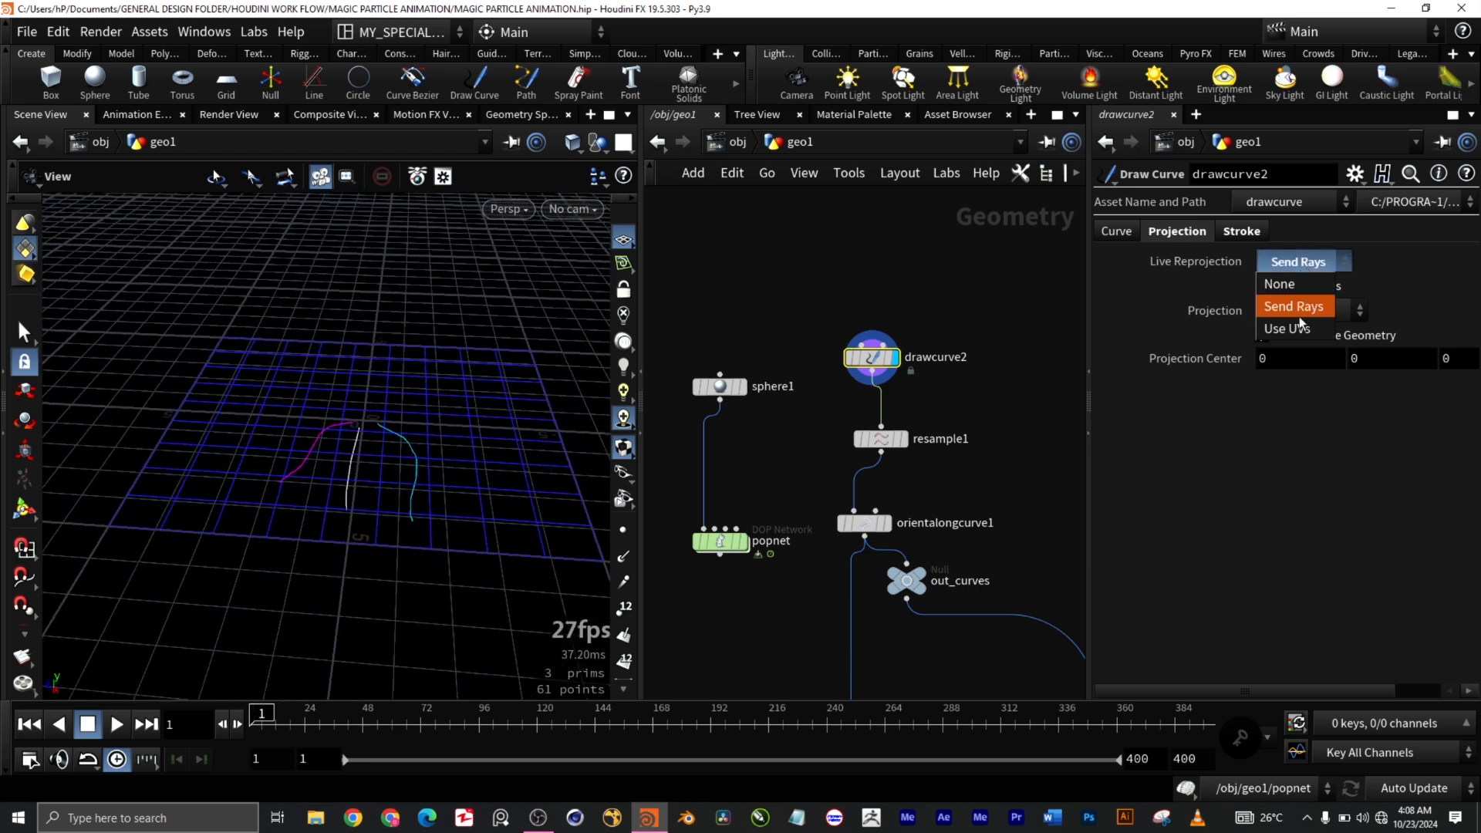
pyautogui.click(1274, 491)
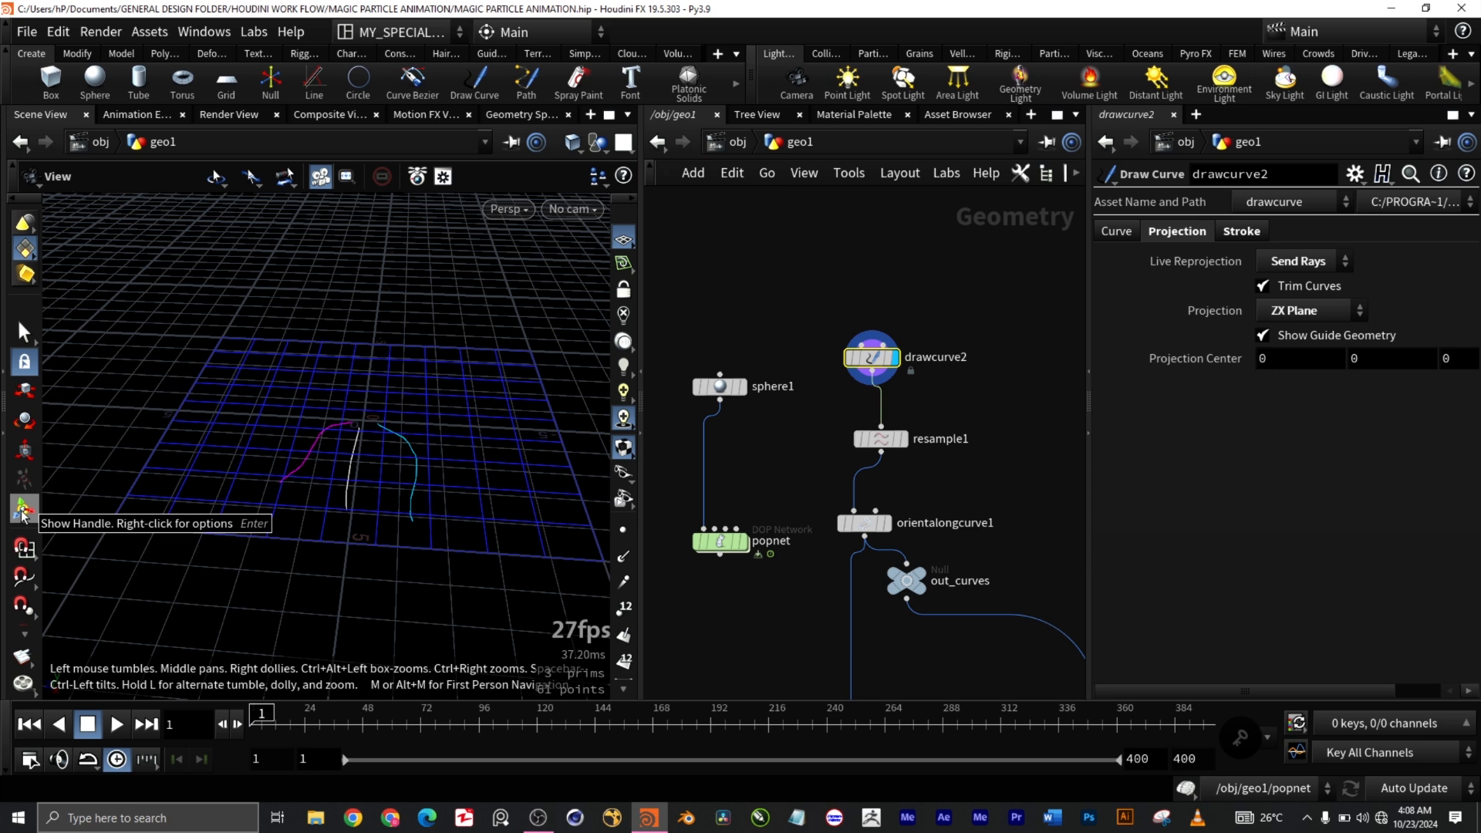
# Step: Check the curve attribute and per-stroke settings, then resume the drawcurve2 drawing state
pyautogui.click(1112, 231)
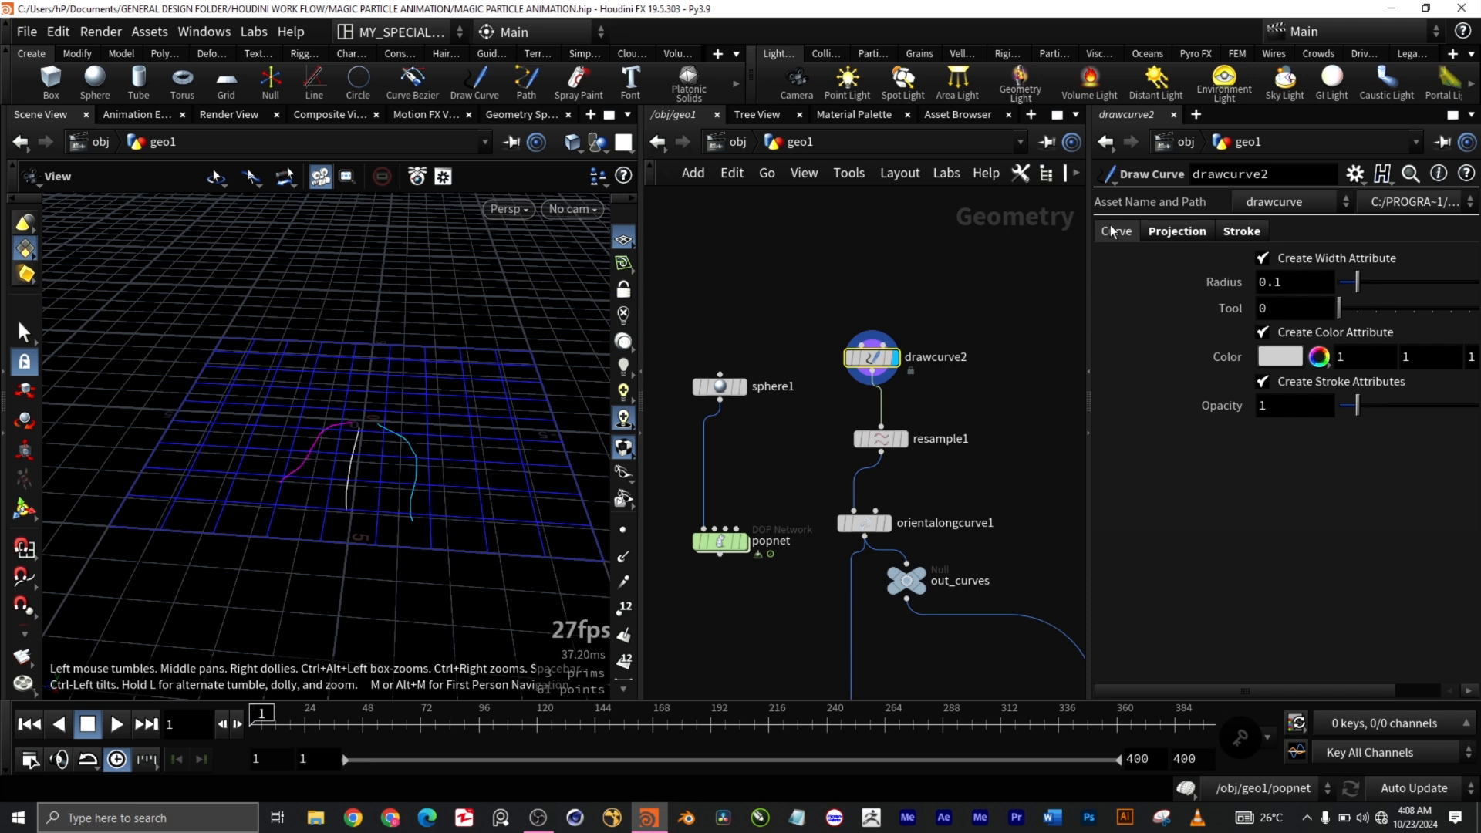
pyautogui.click(1241, 232)
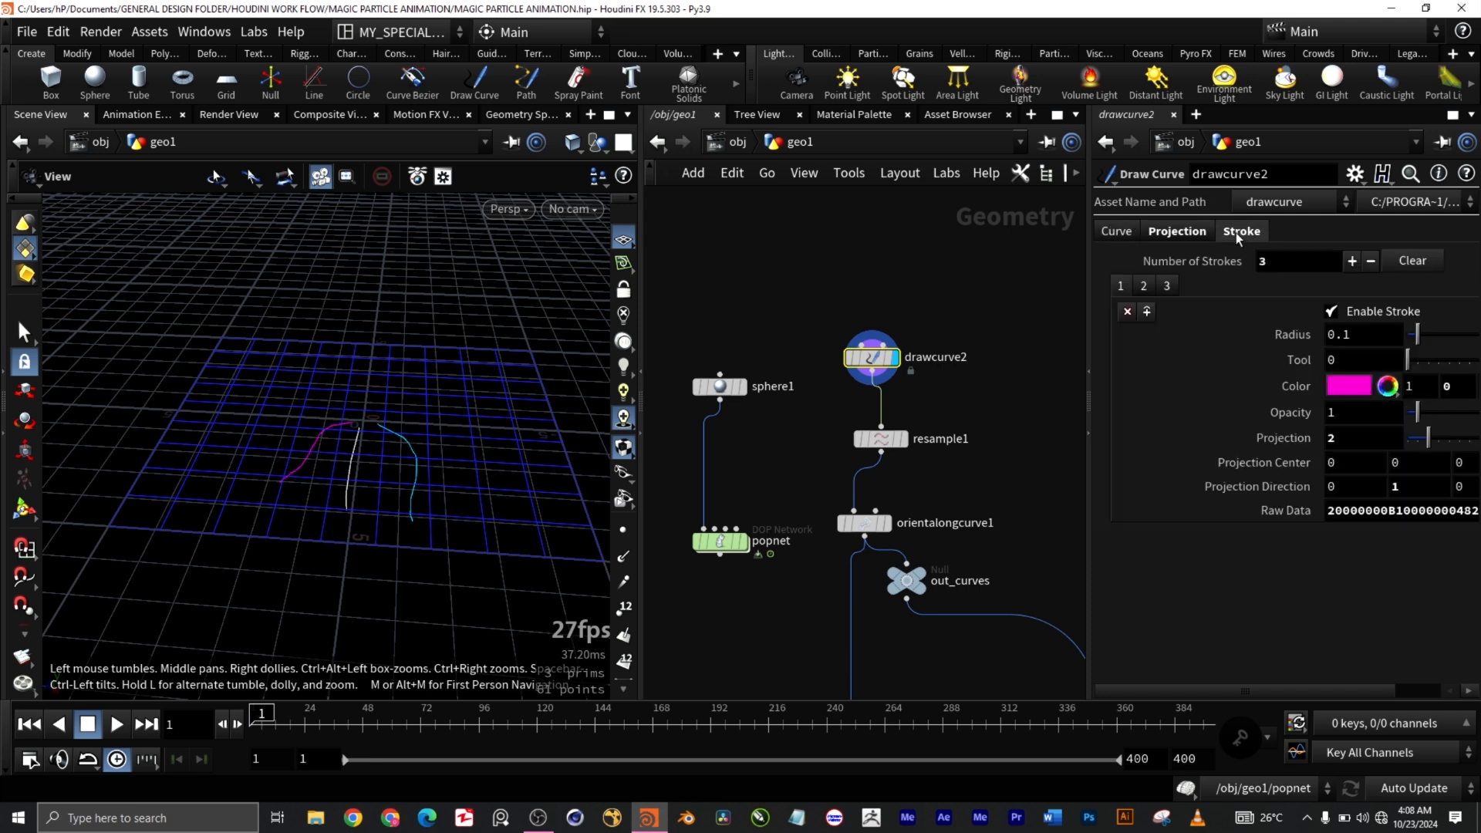
pyautogui.click(1122, 233)
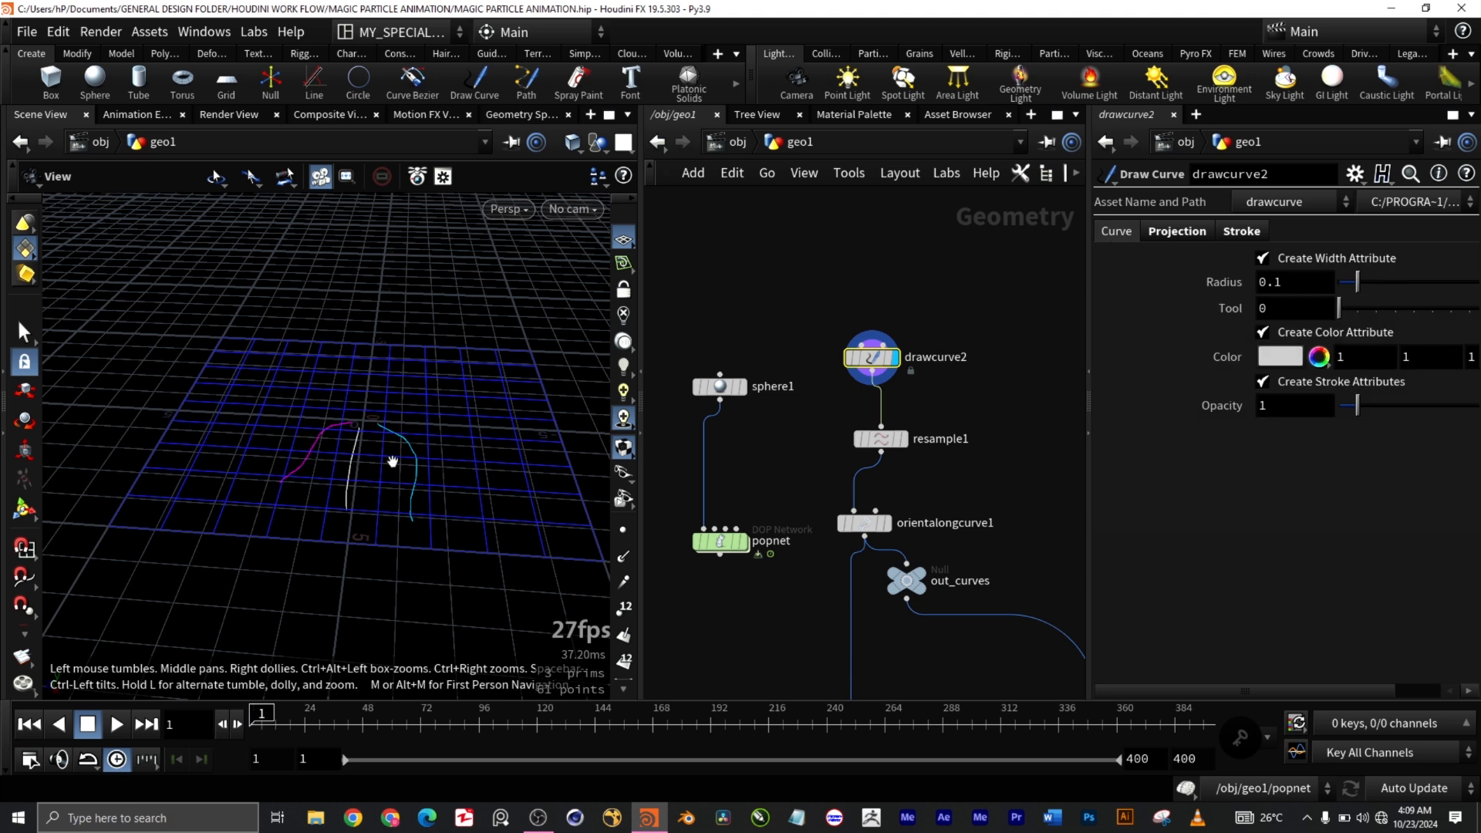
pyautogui.moveTo(451, 438)
pyautogui.mouseDown()
pyautogui.moveTo(489, 502)
pyautogui.moveTo(453, 447)
pyautogui.mouseUp()
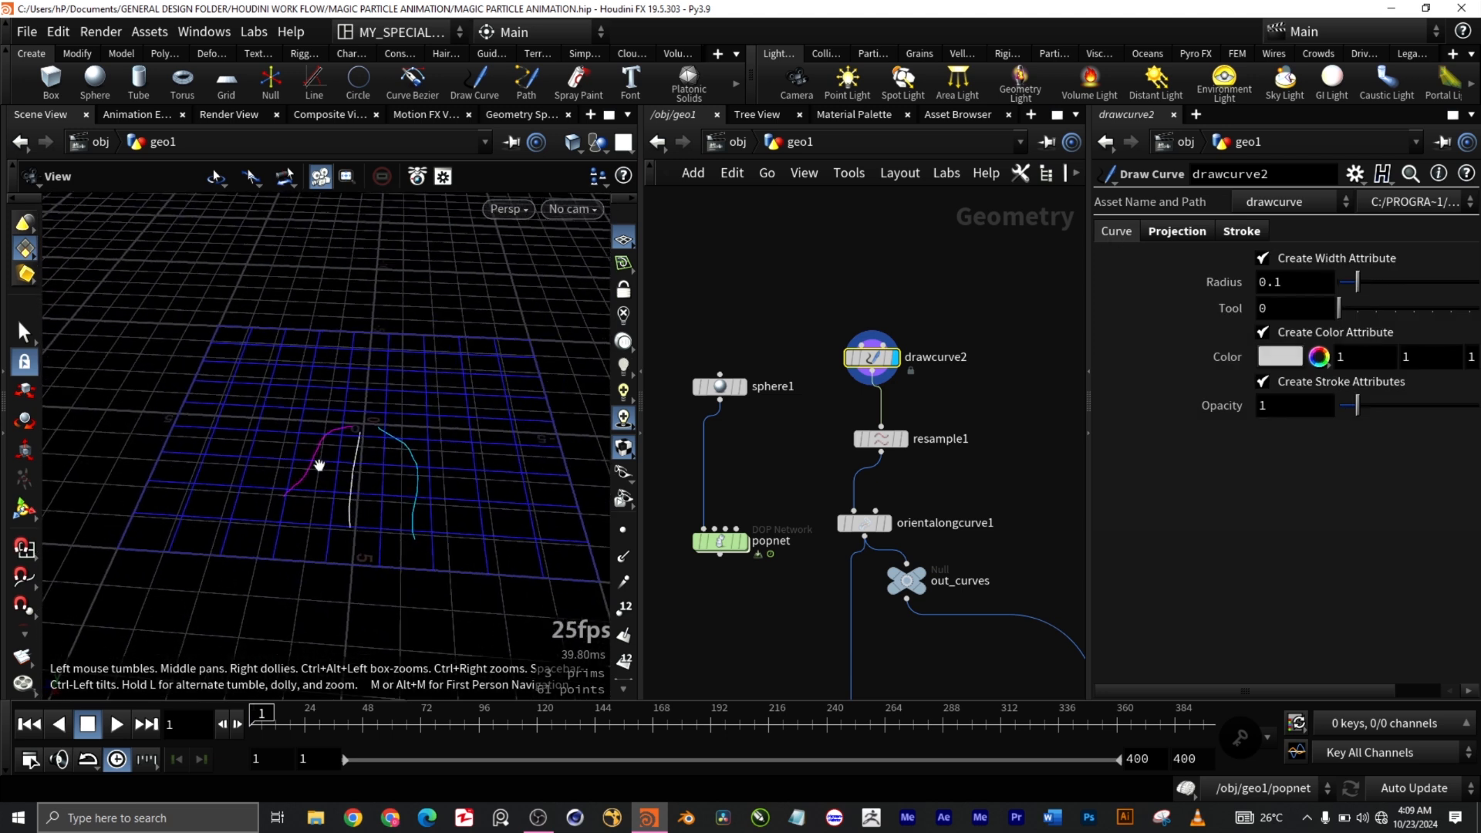
pyautogui.click(33, 519)
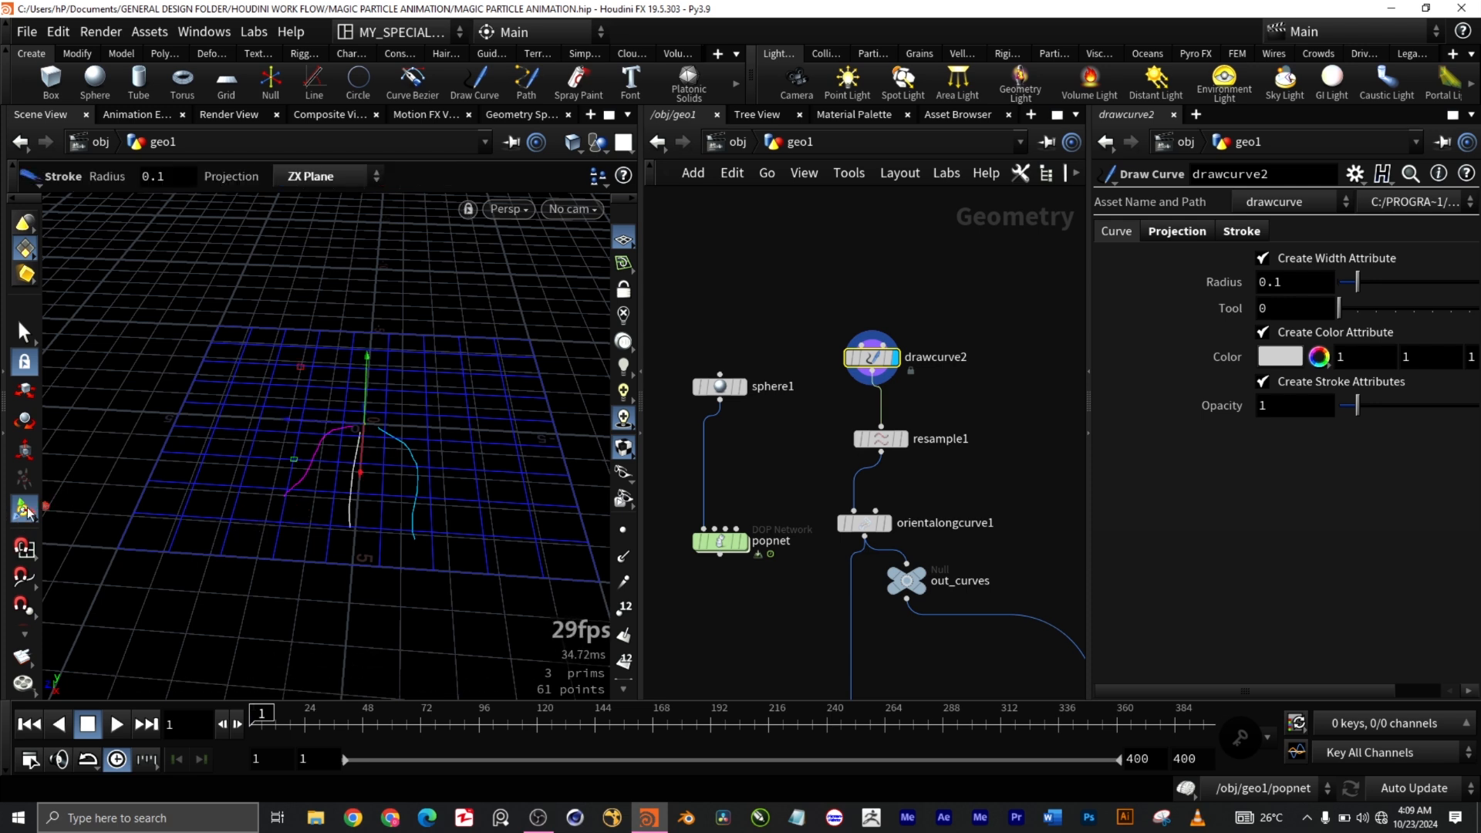
pyautogui.click(27, 400)
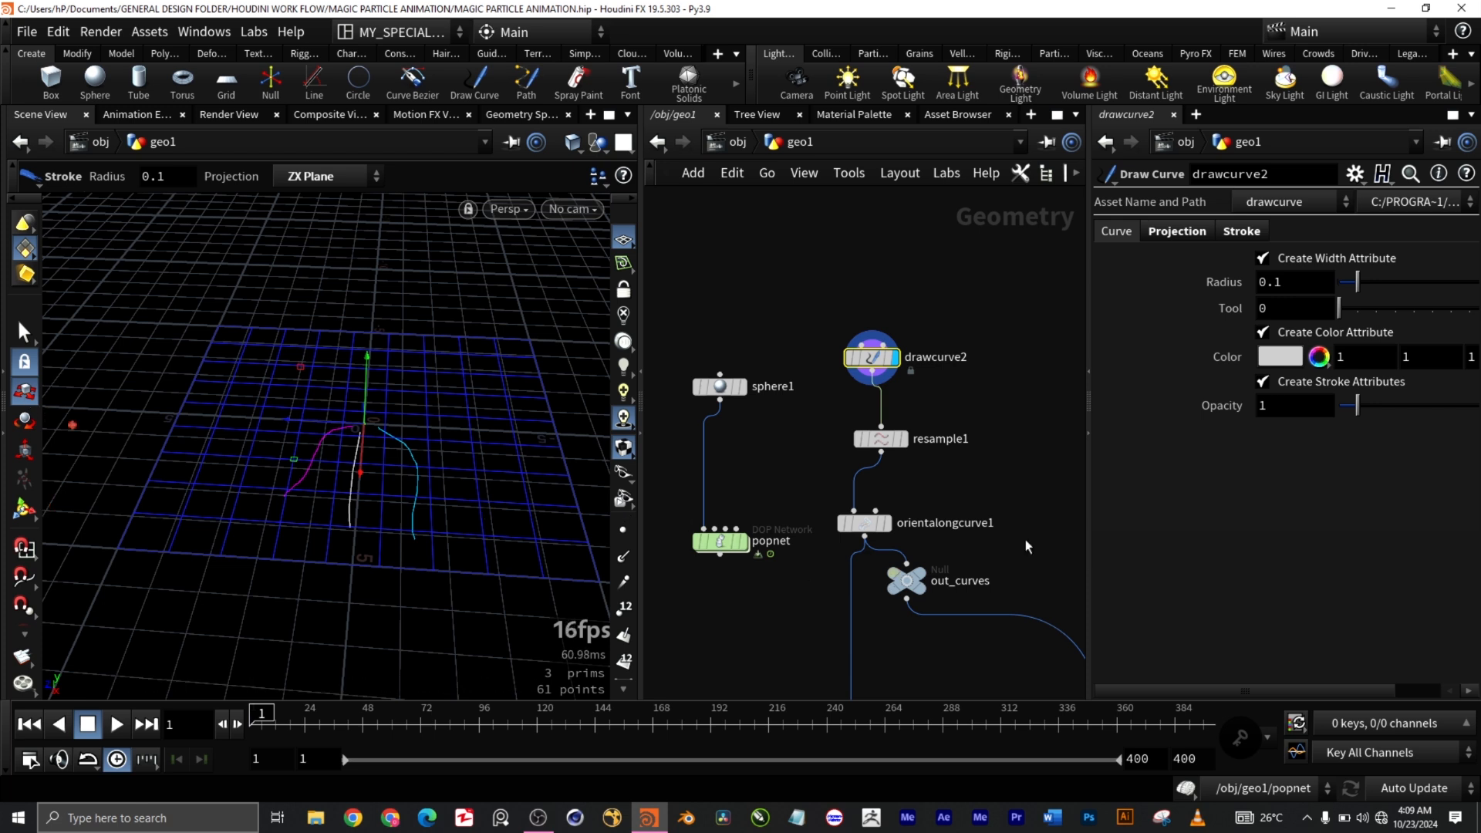
# Step: Display resample1's output with point display on to show the evenly spaced points
pyautogui.click(903, 440)
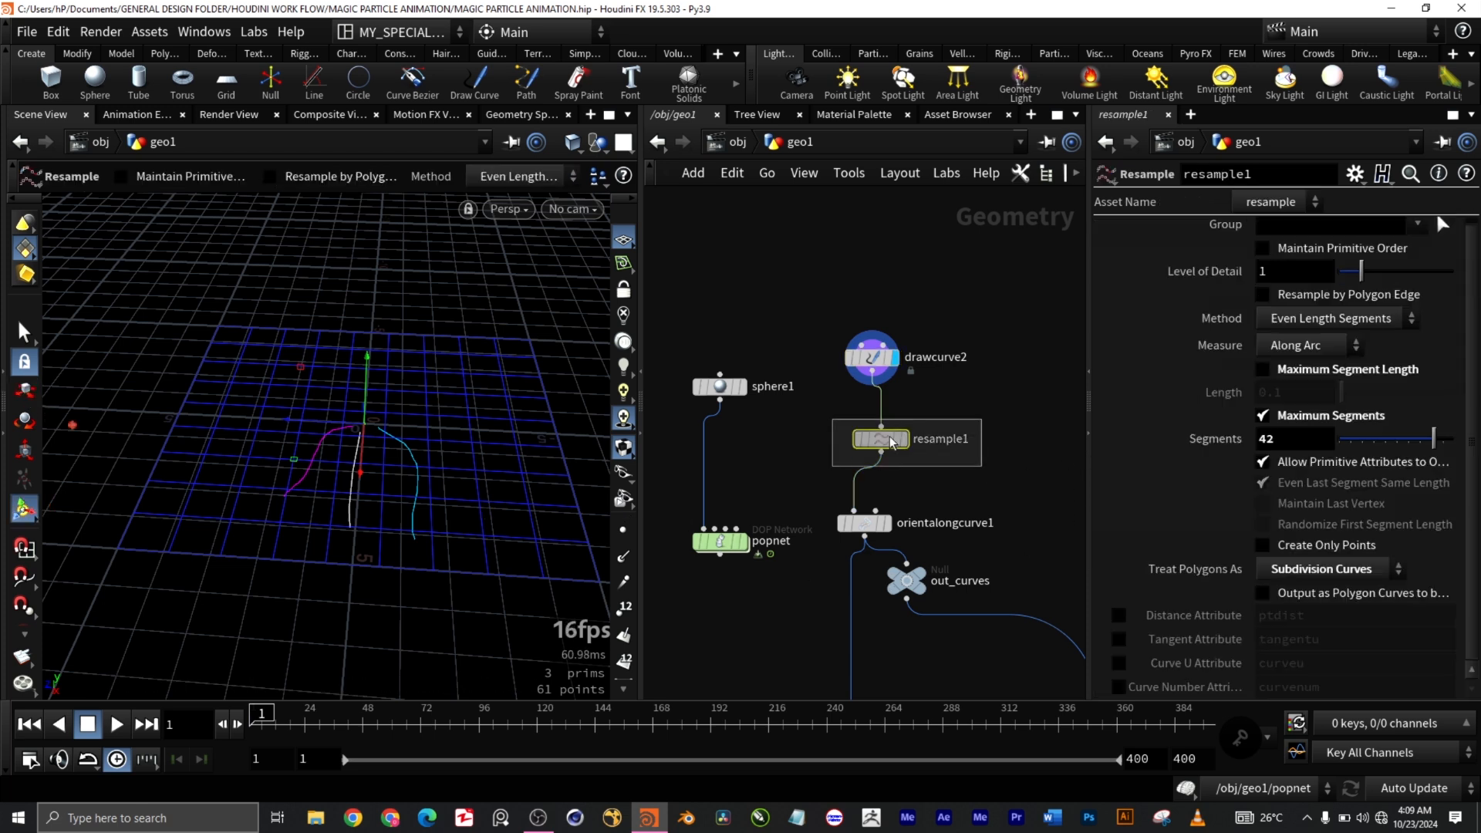
pyautogui.click(905, 441)
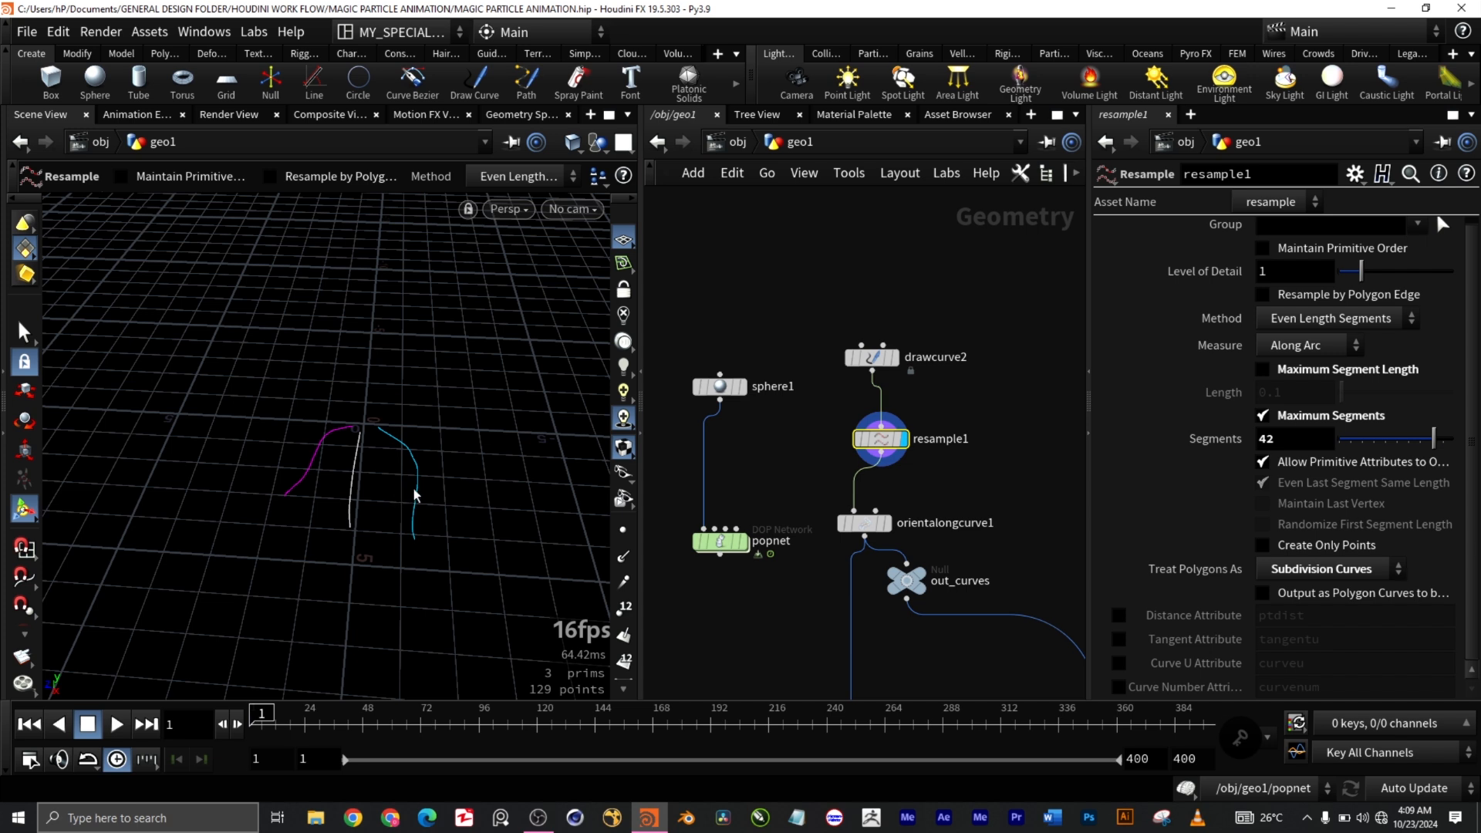
pyautogui.press('Escape')
pyautogui.scroll(5, 409, 492)
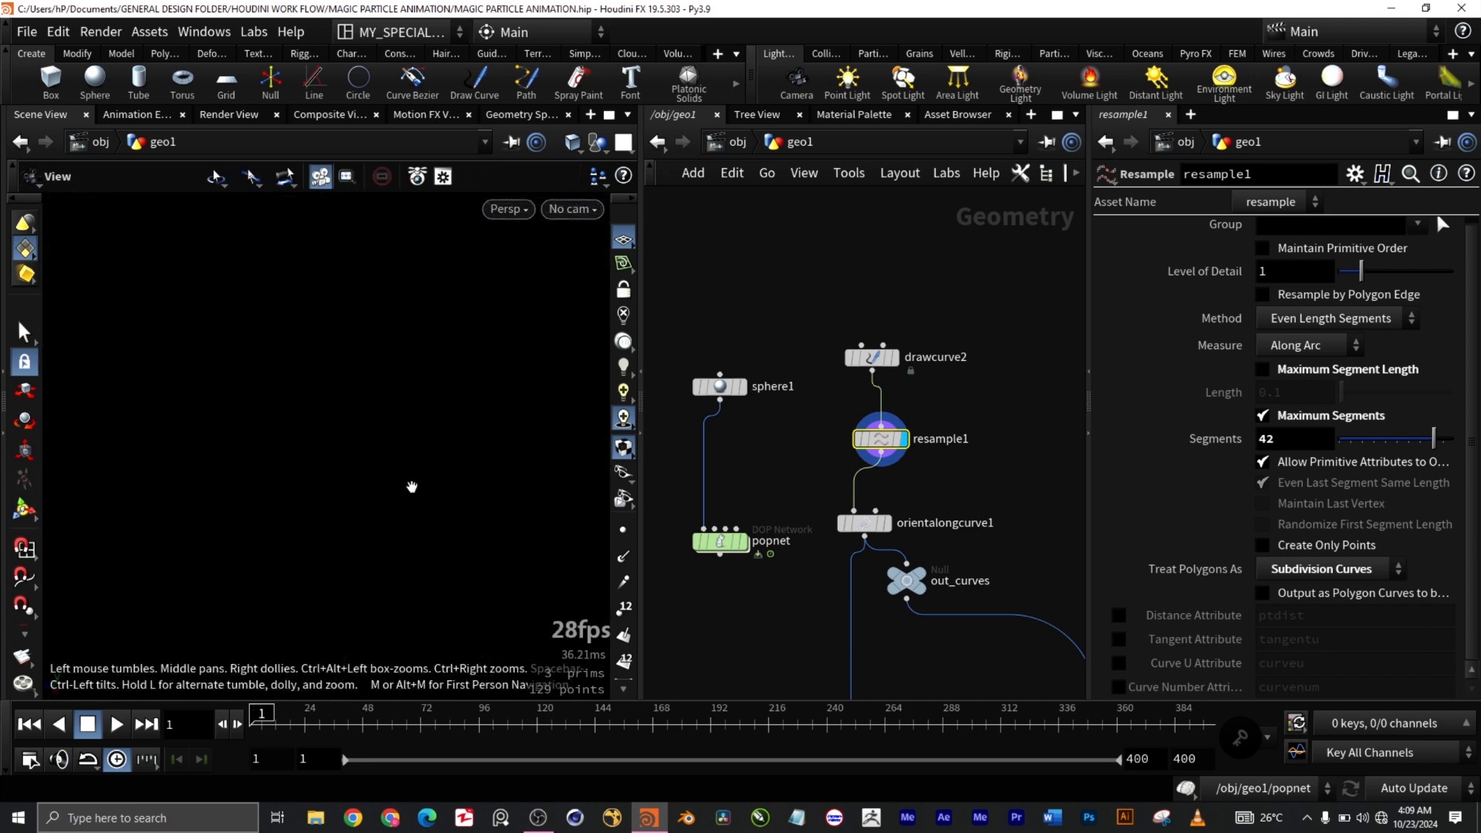
pyautogui.scroll(2, 404, 492)
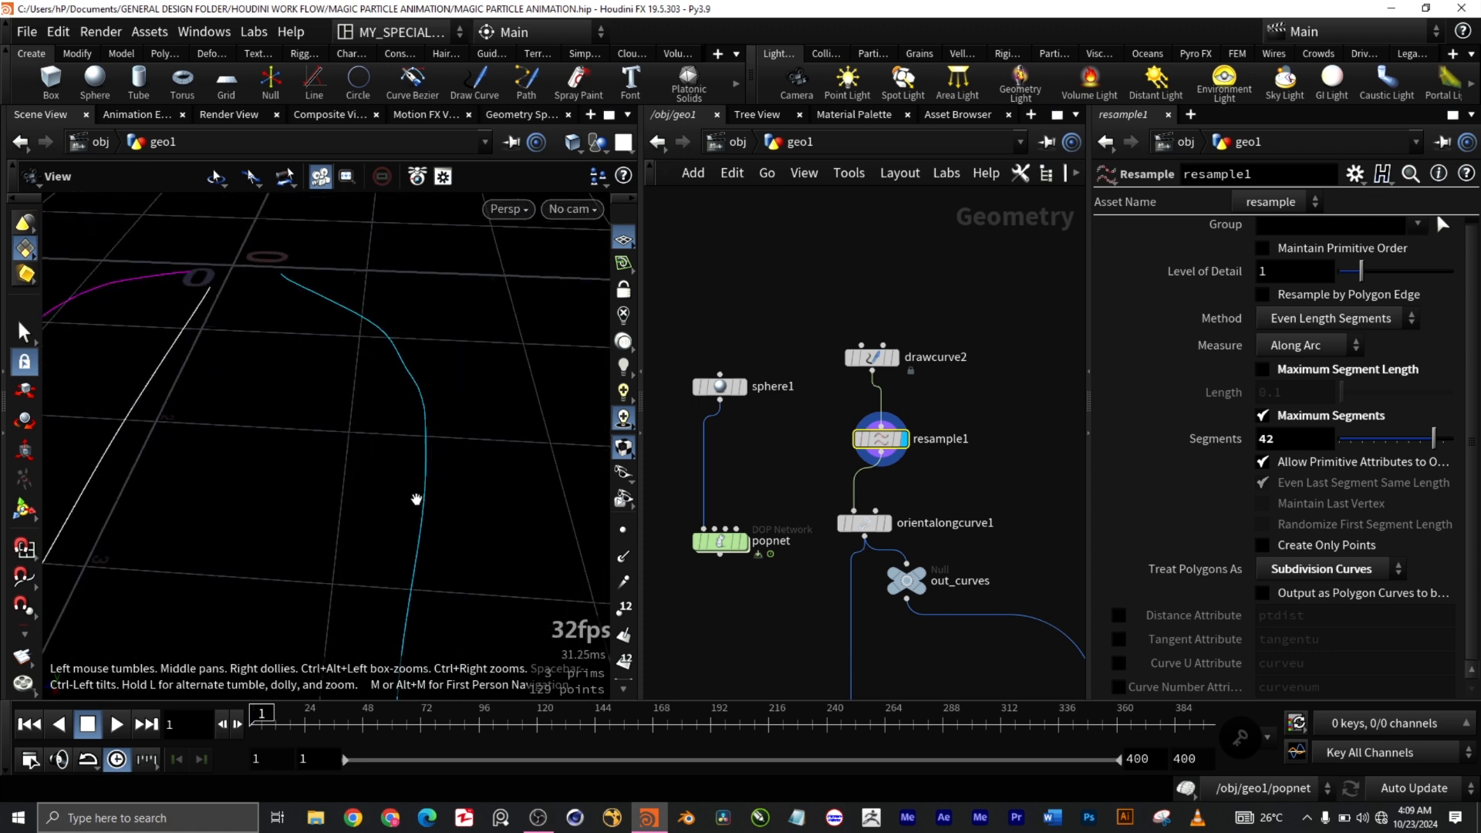
pyautogui.press('Return')
pyautogui.click(623, 531)
# Step: Insert orientalongcurve1 on the wire between resample1 and out_curves
pyautogui.scroll(3, 433, 507)
pyautogui.scroll(-3, 433, 507)
pyautogui.scroll(-4, 412, 494)
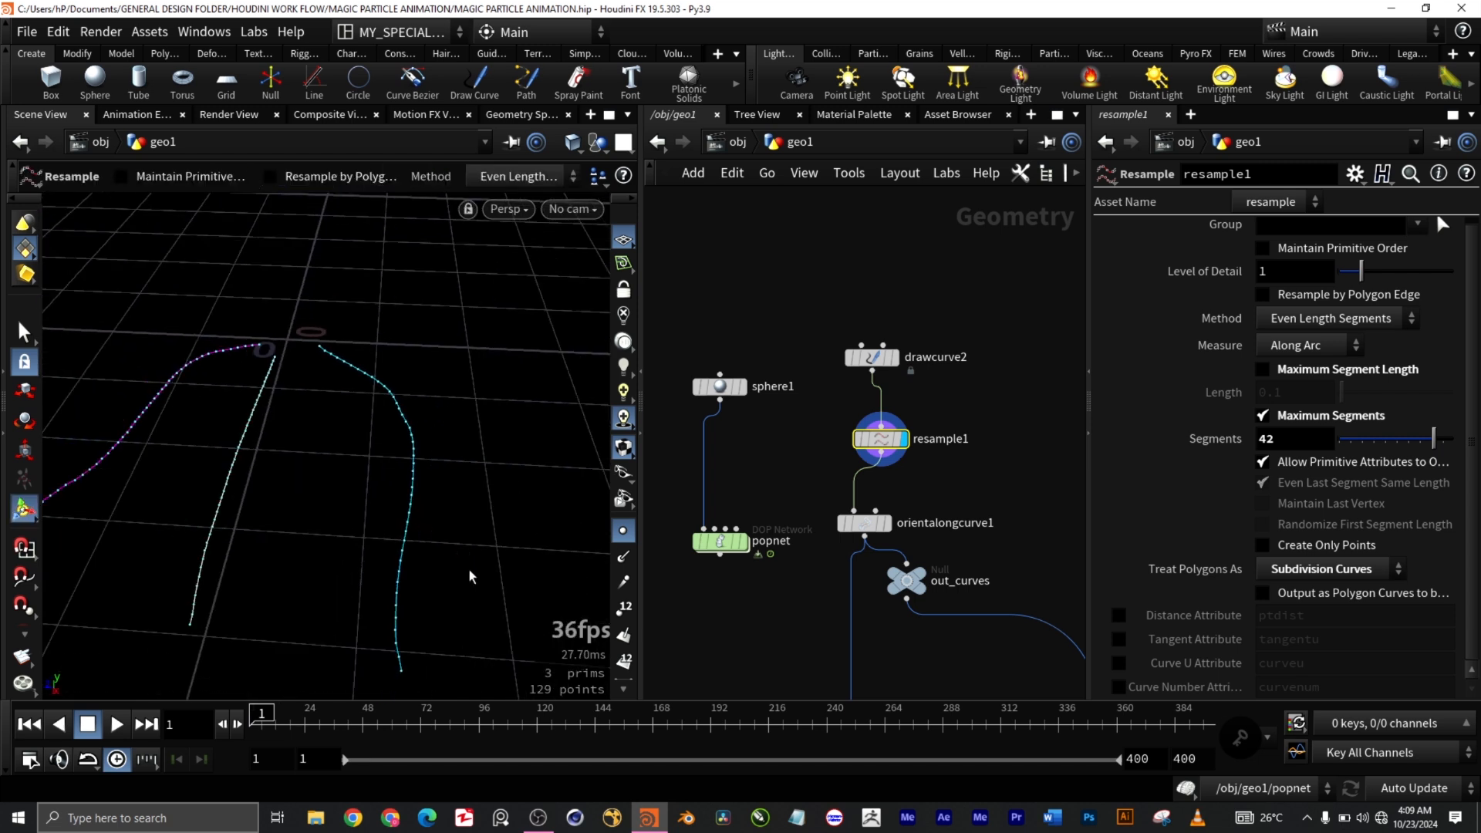
pyautogui.moveTo(479, 581); pyautogui.dragTo(479, 479)
pyautogui.moveTo(462, 429)
pyautogui.mouseDown()
pyautogui.moveTo(472, 463)
pyautogui.moveTo(467, 422)
pyautogui.mouseUp()
pyautogui.scroll(5, 456, 417)
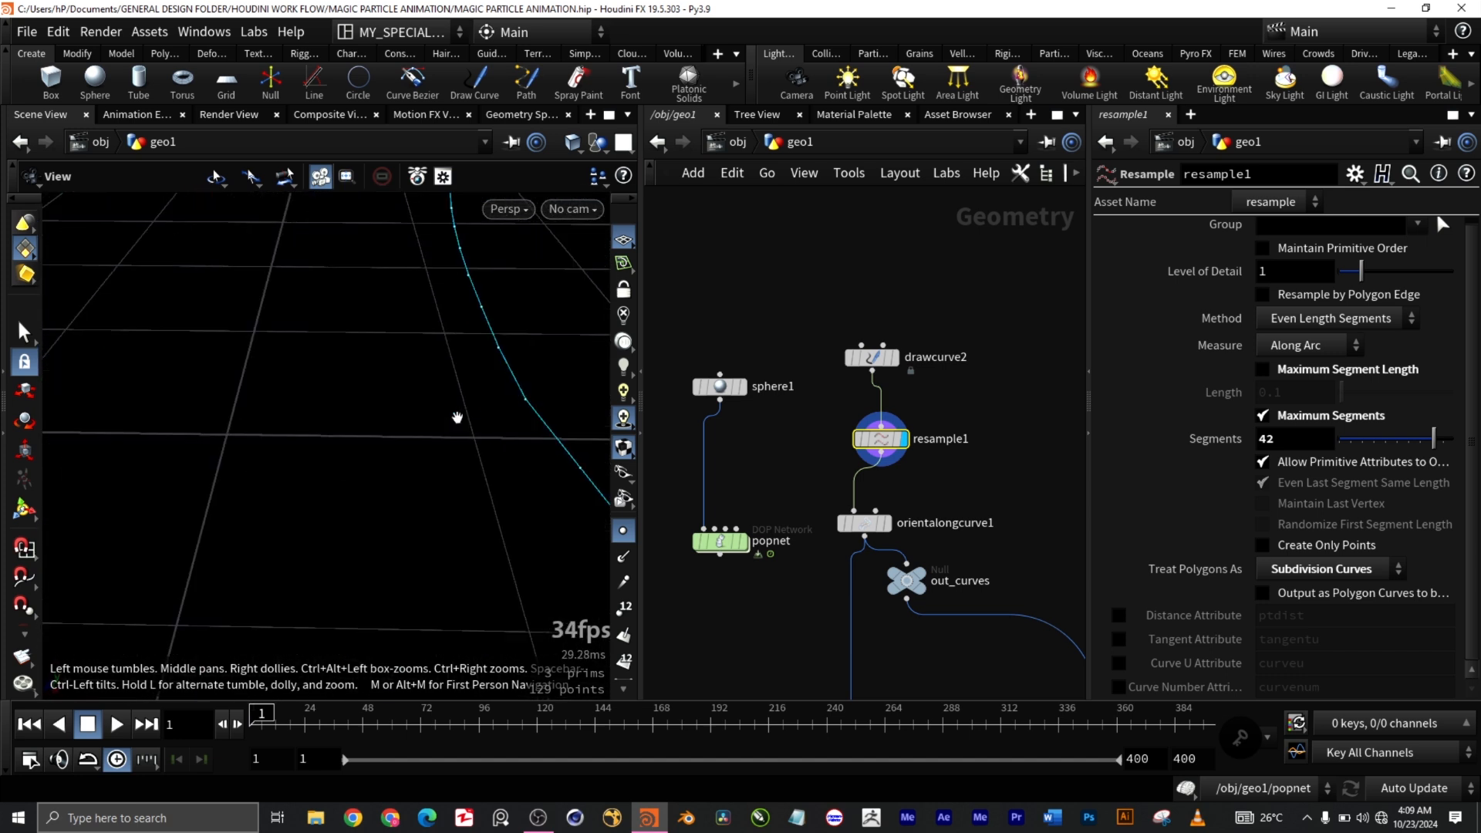
pyautogui.scroll(-4, 530, 382)
pyautogui.moveTo(532, 321); pyautogui.dragTo(506, 373, button='middle')
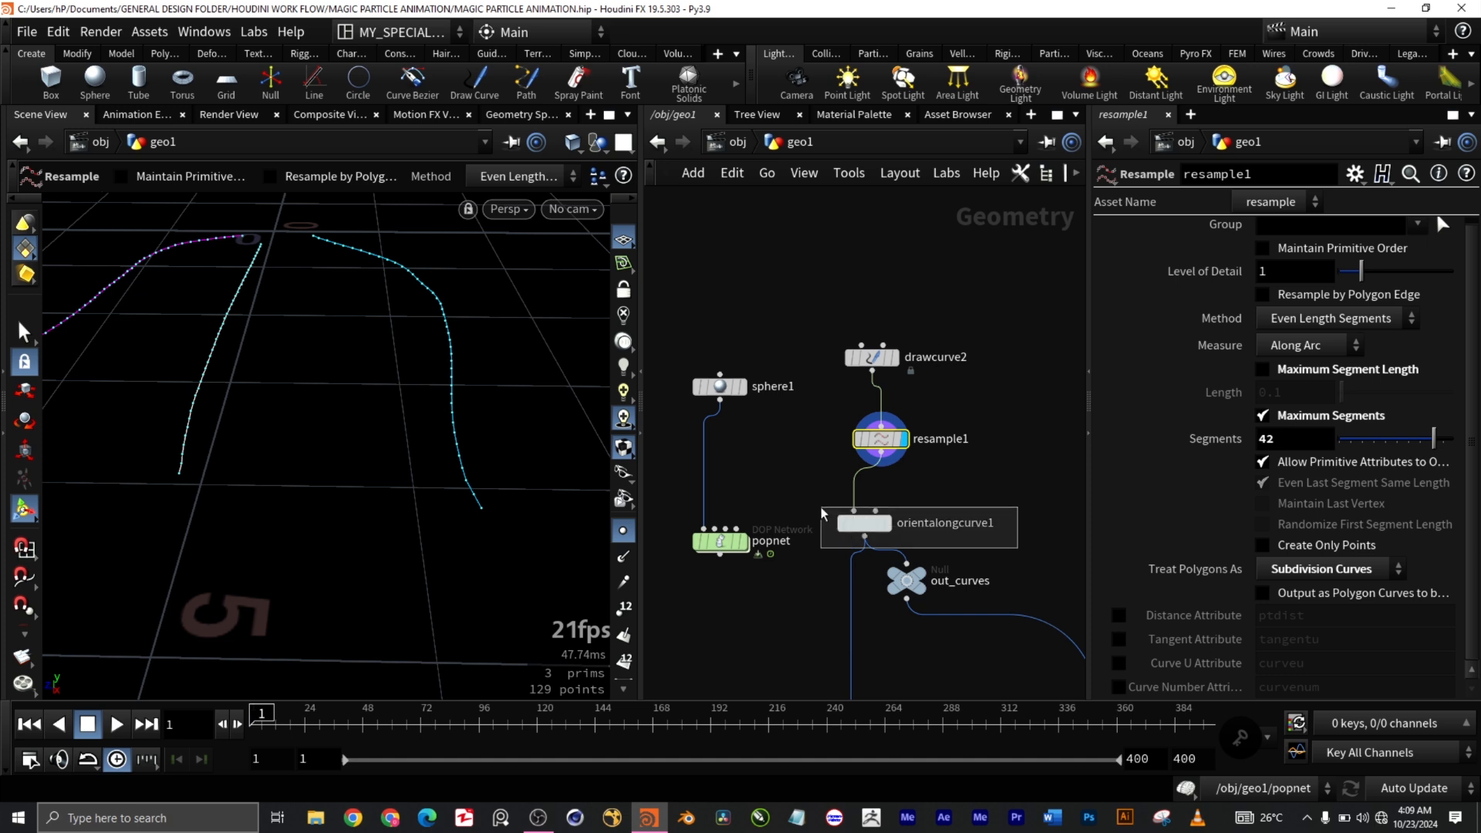
pyautogui.moveTo(865, 526); pyautogui.dragTo(908, 505)
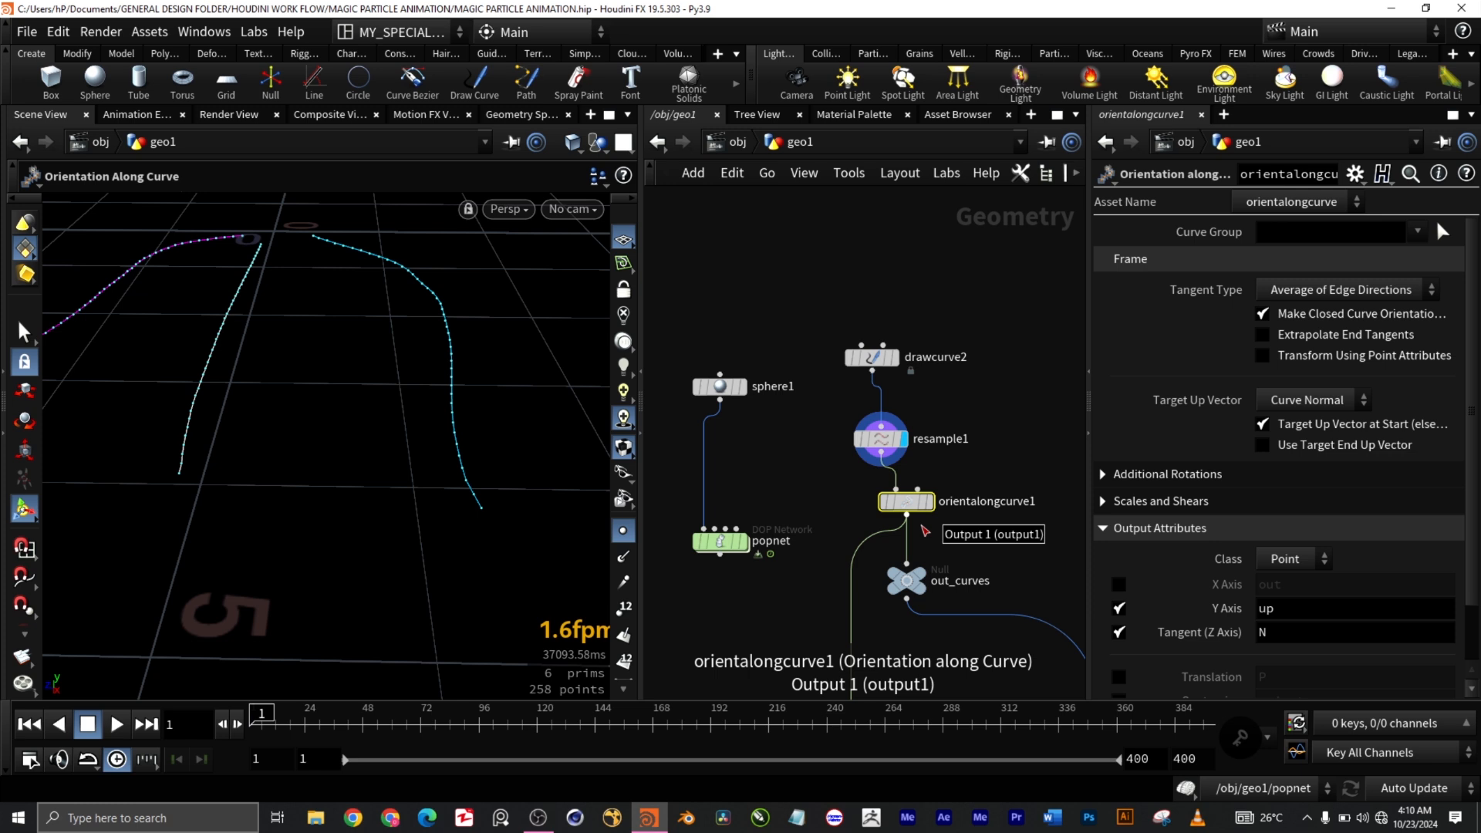
# Step: Keep Curve Normal as orientalongcurve1's Target Up Vector
pyautogui.scroll(-1, 1473, 553)
pyautogui.scroll(-2, 1473, 553)
pyautogui.scroll(2, 1478, 539)
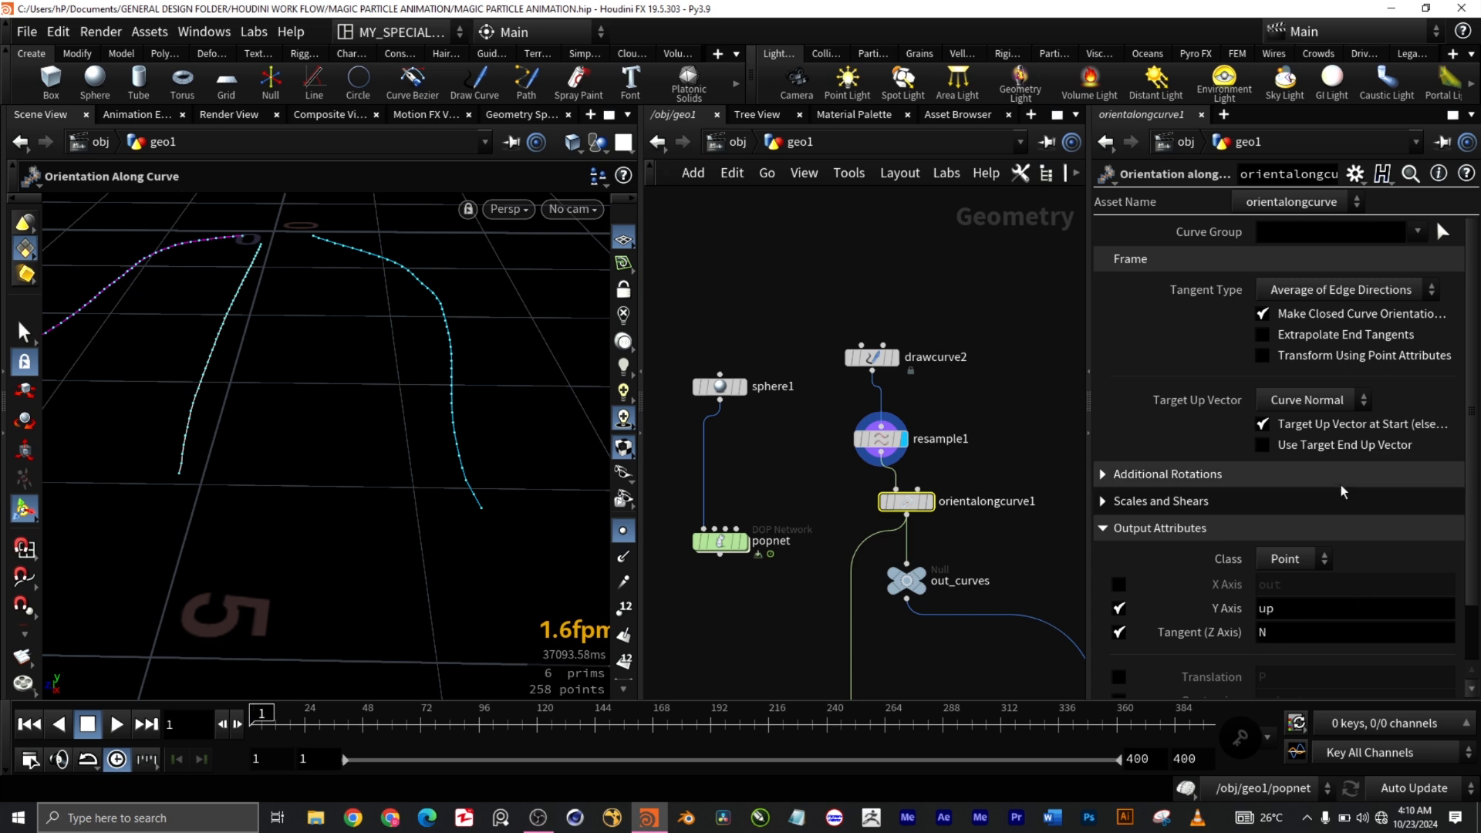
pyautogui.click(1316, 403)
pyautogui.click(1318, 408)
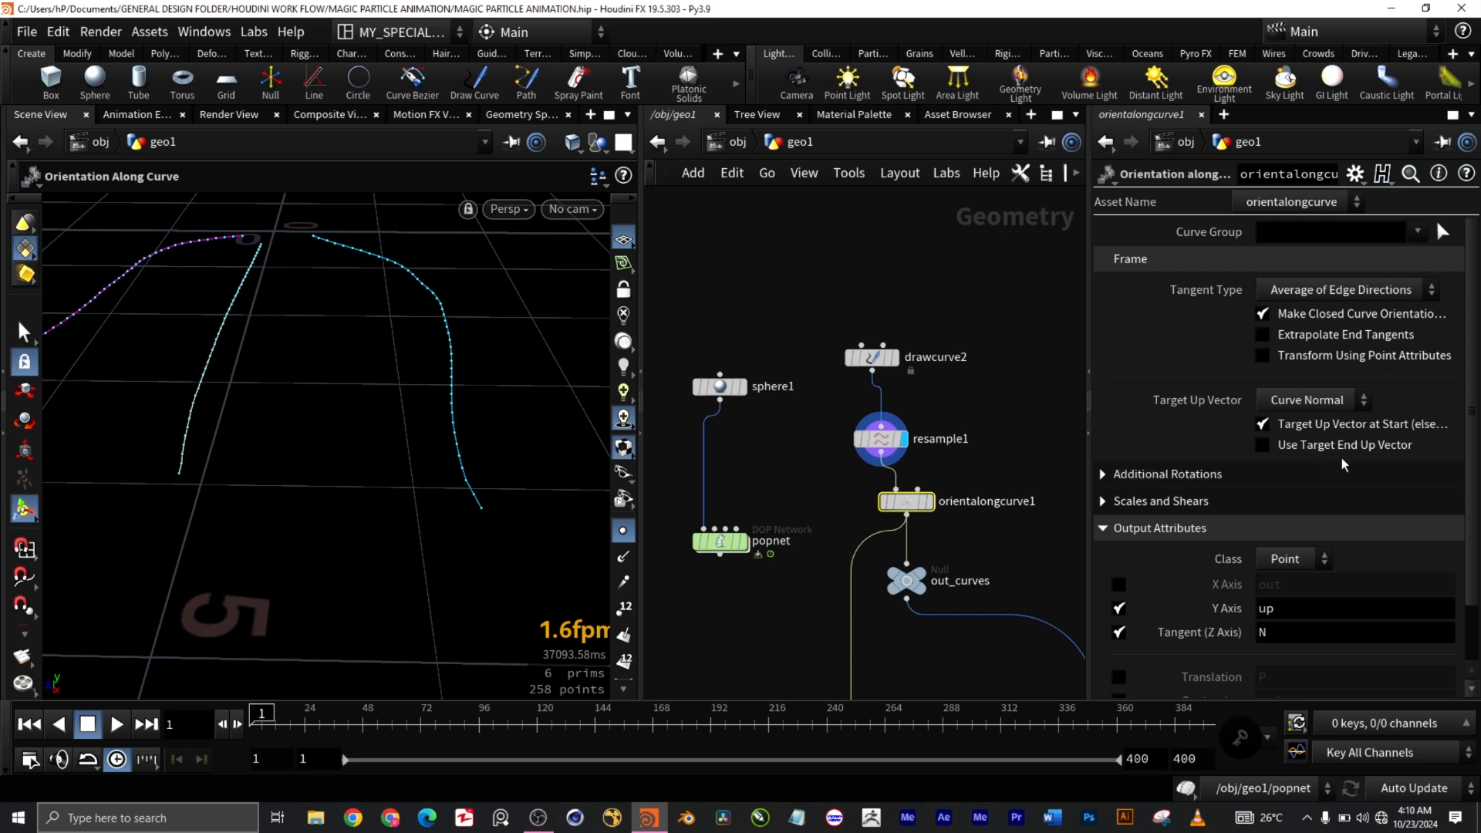
# Step: Select the out_curves null to show its 6 prims and 258 points
pyautogui.scroll(-3, 1011, 553)
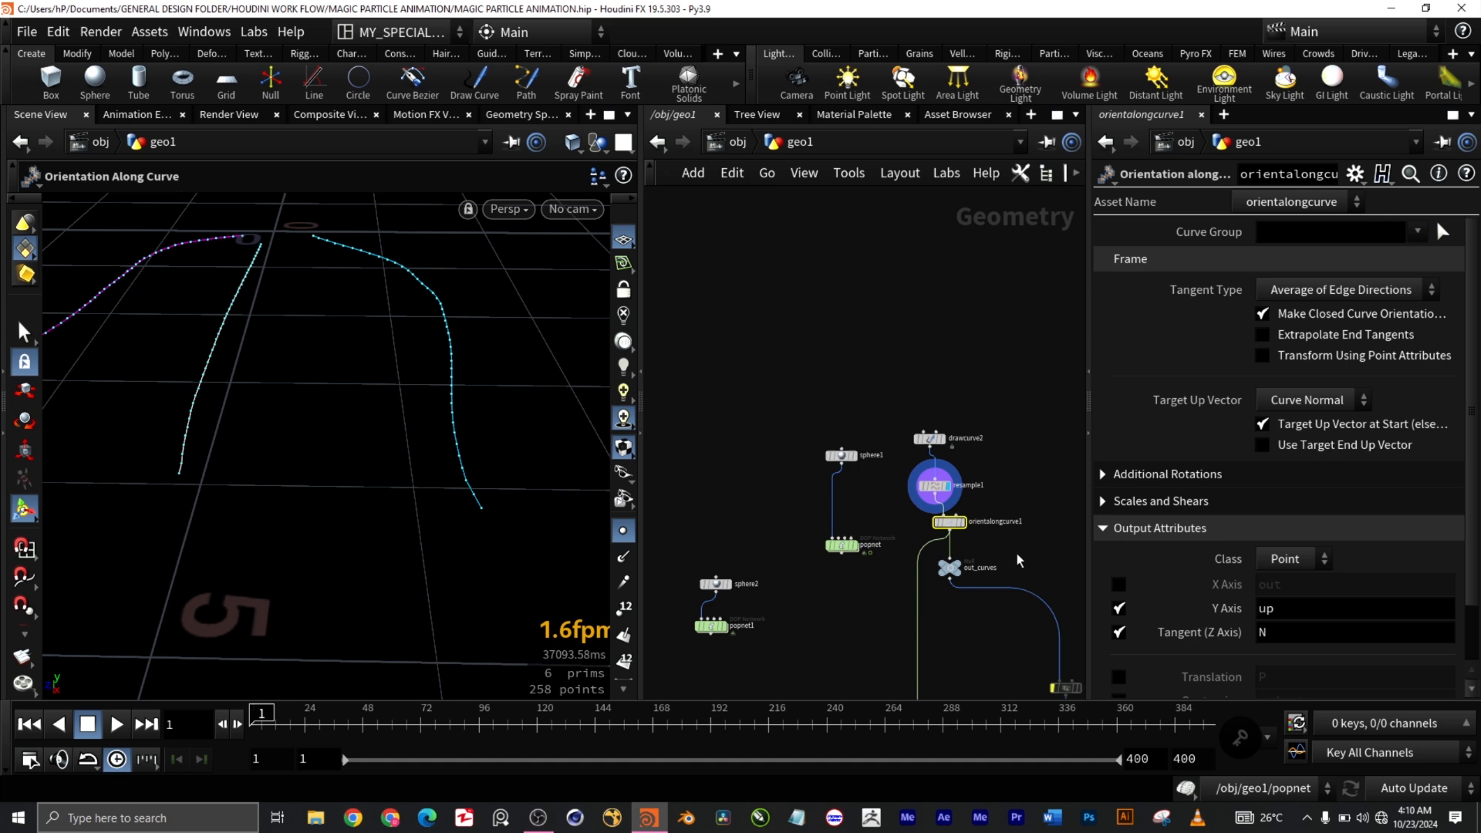
pyautogui.moveTo(1017, 556); pyautogui.dragTo(908, 283, button='middle')
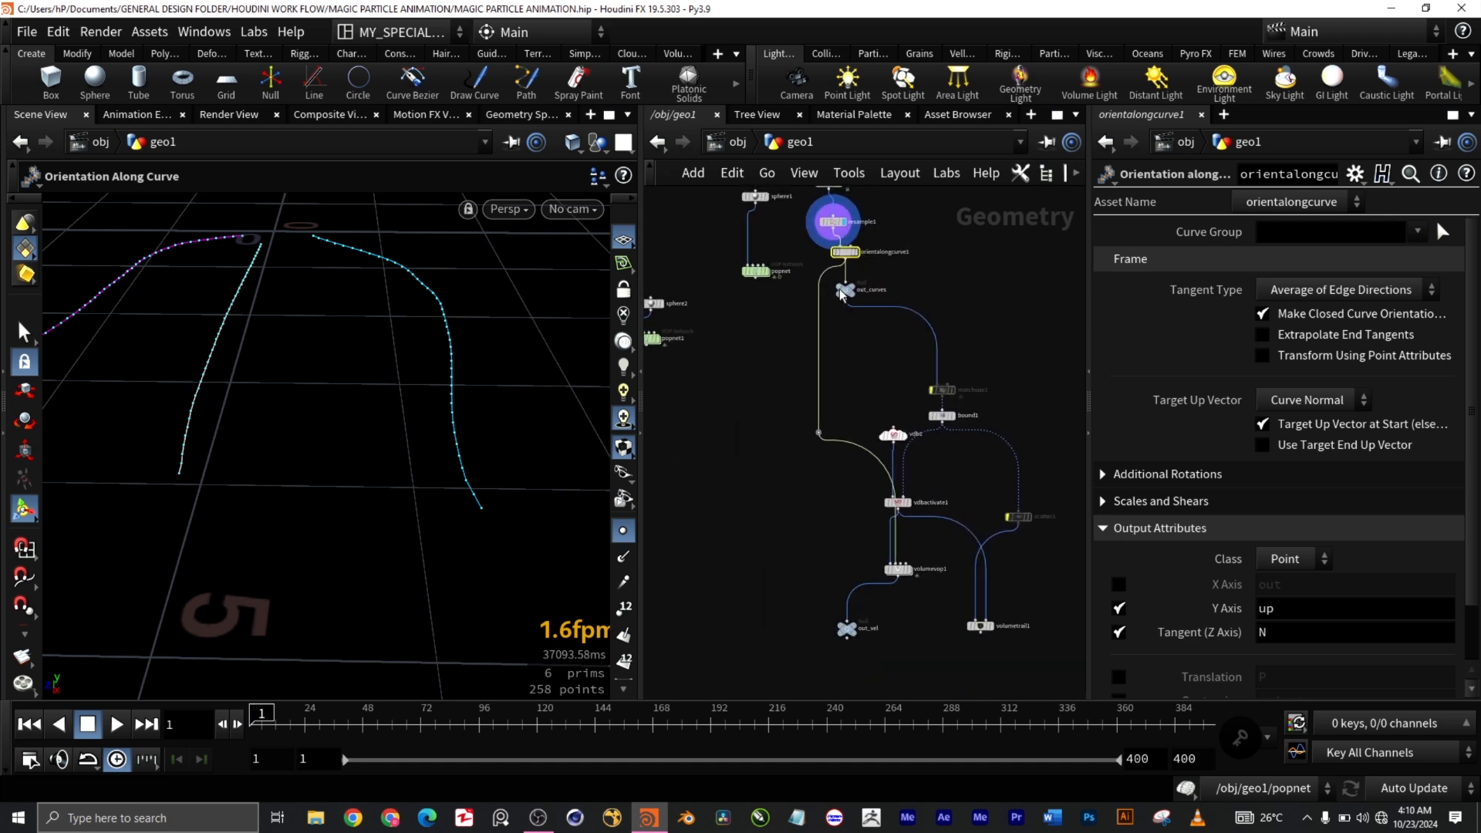
pyautogui.moveTo(937, 273); pyautogui.dragTo(972, 443, button='middle')
pyautogui.scroll(4, 874, 386)
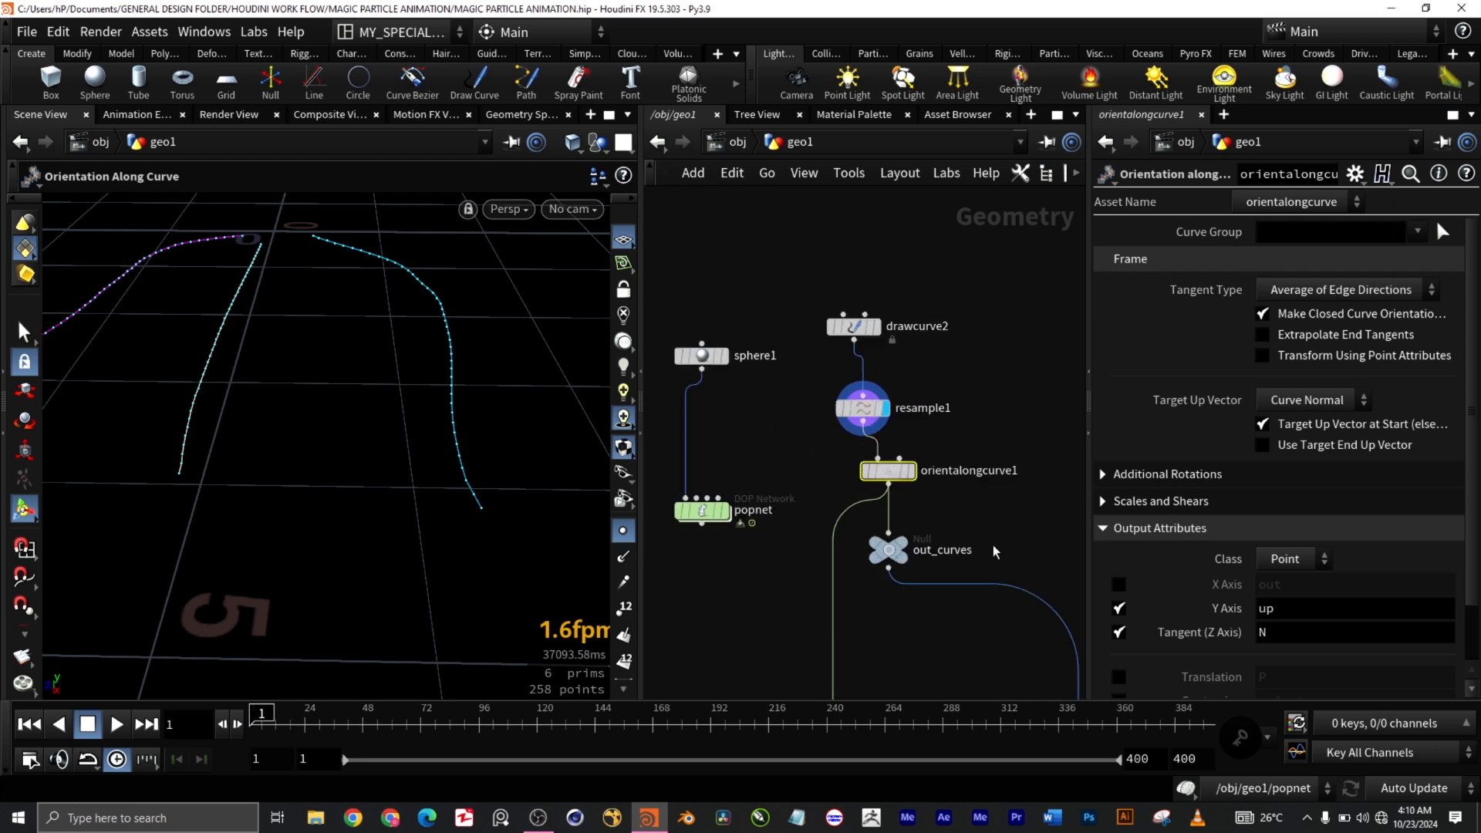
pyautogui.moveTo(995, 552); pyautogui.dragTo(1025, 524, button='middle')
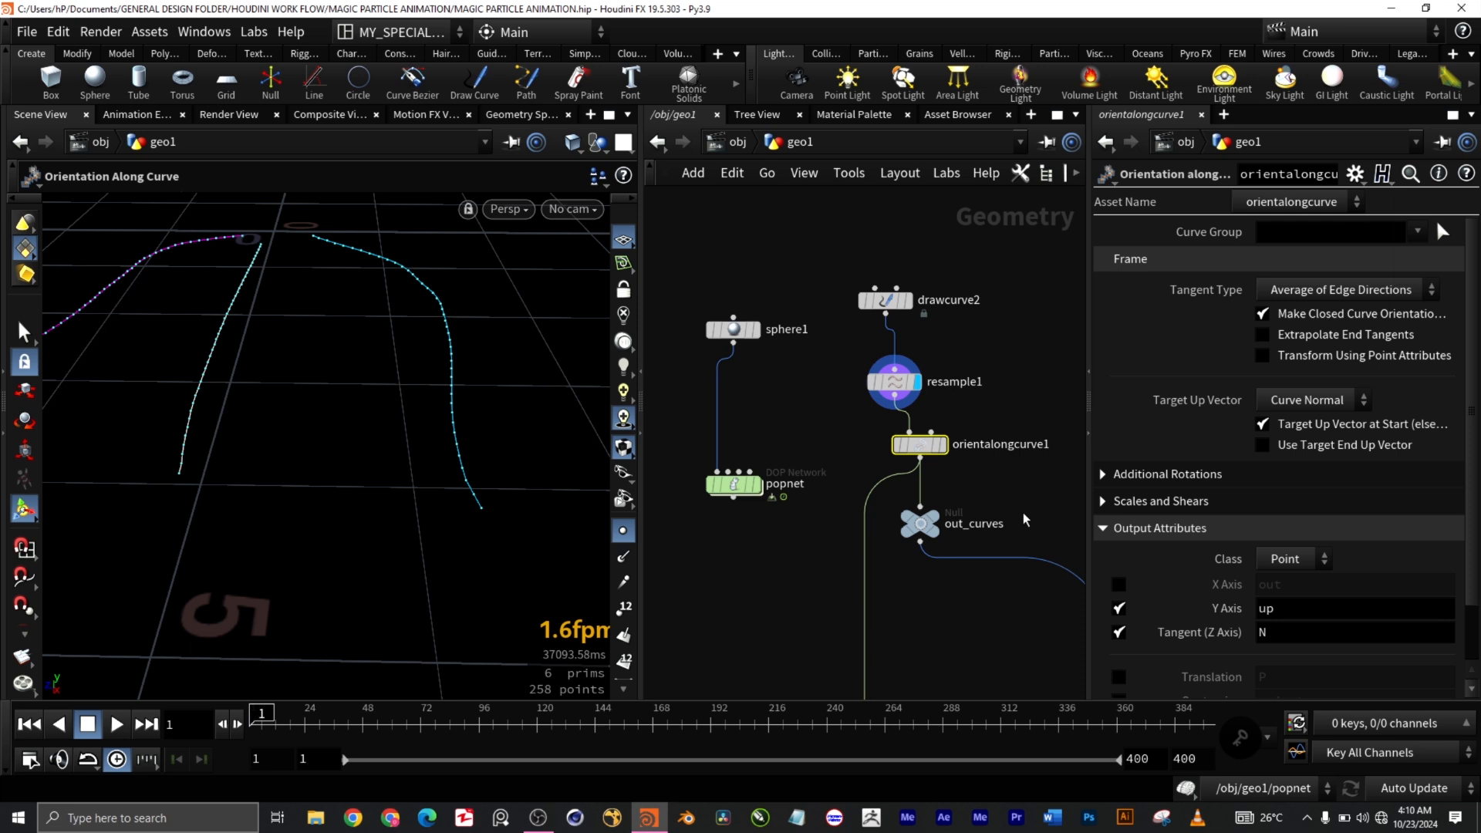
pyautogui.moveTo(1024, 537); pyautogui.dragTo(908, 505)
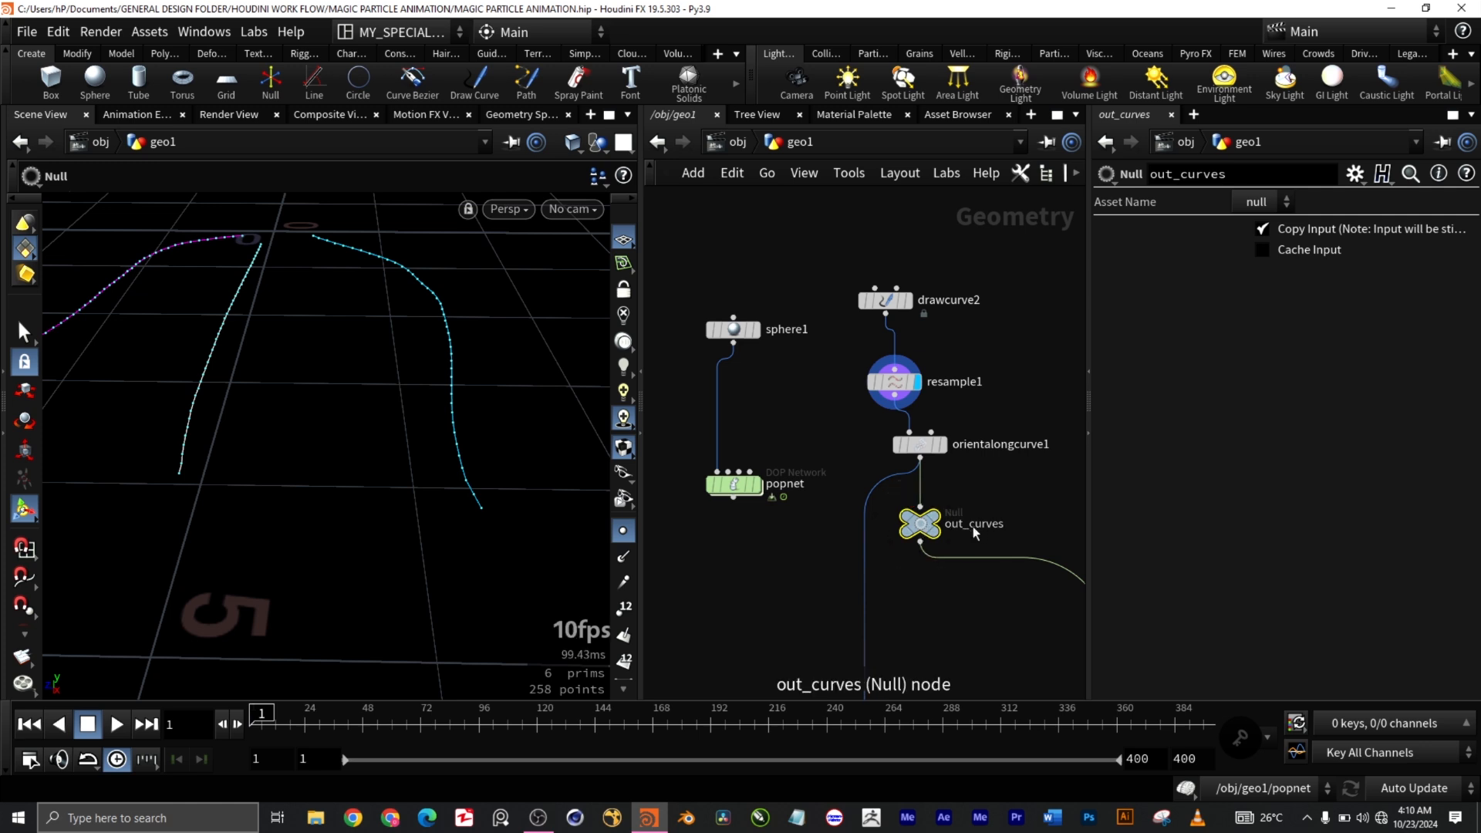
# Step: Select sphere1 to show its radius 0.5, uniform scale 0.75 and frequency 10
pyautogui.scroll(5, 964, 526)
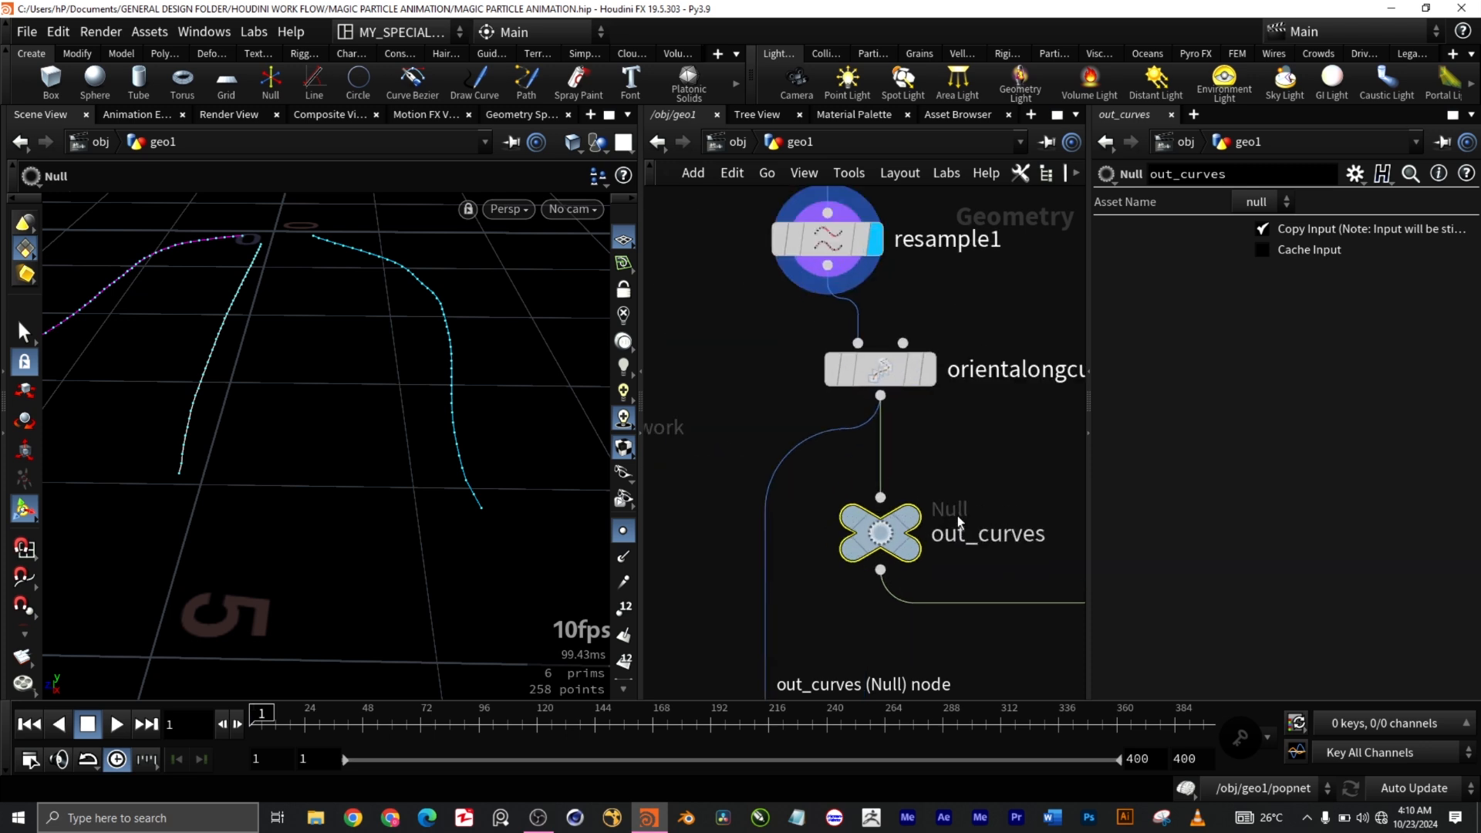
pyautogui.scroll(-8, 941, 524)
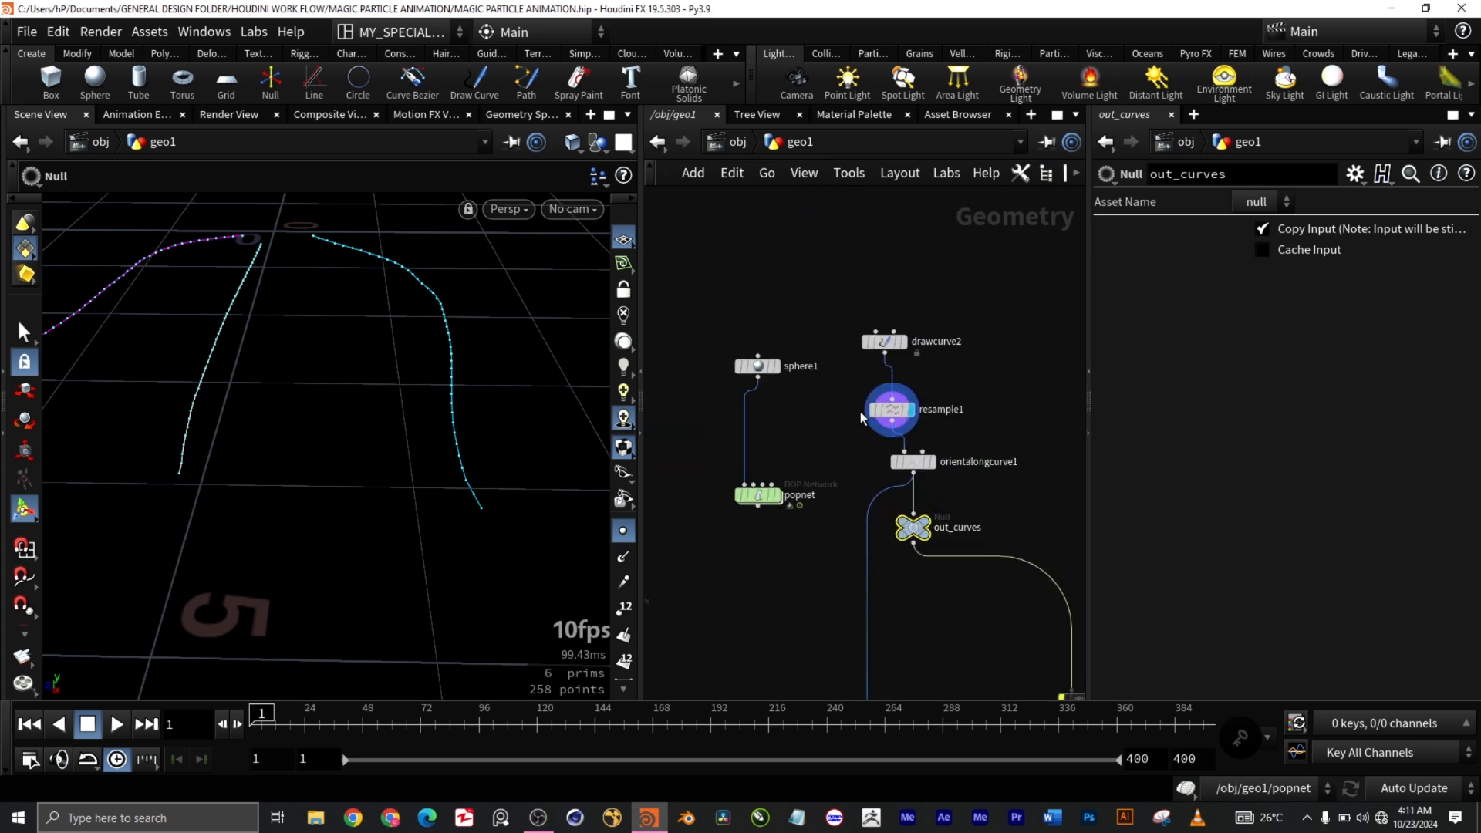
pyautogui.moveTo(688, 335); pyautogui.dragTo(809, 400)
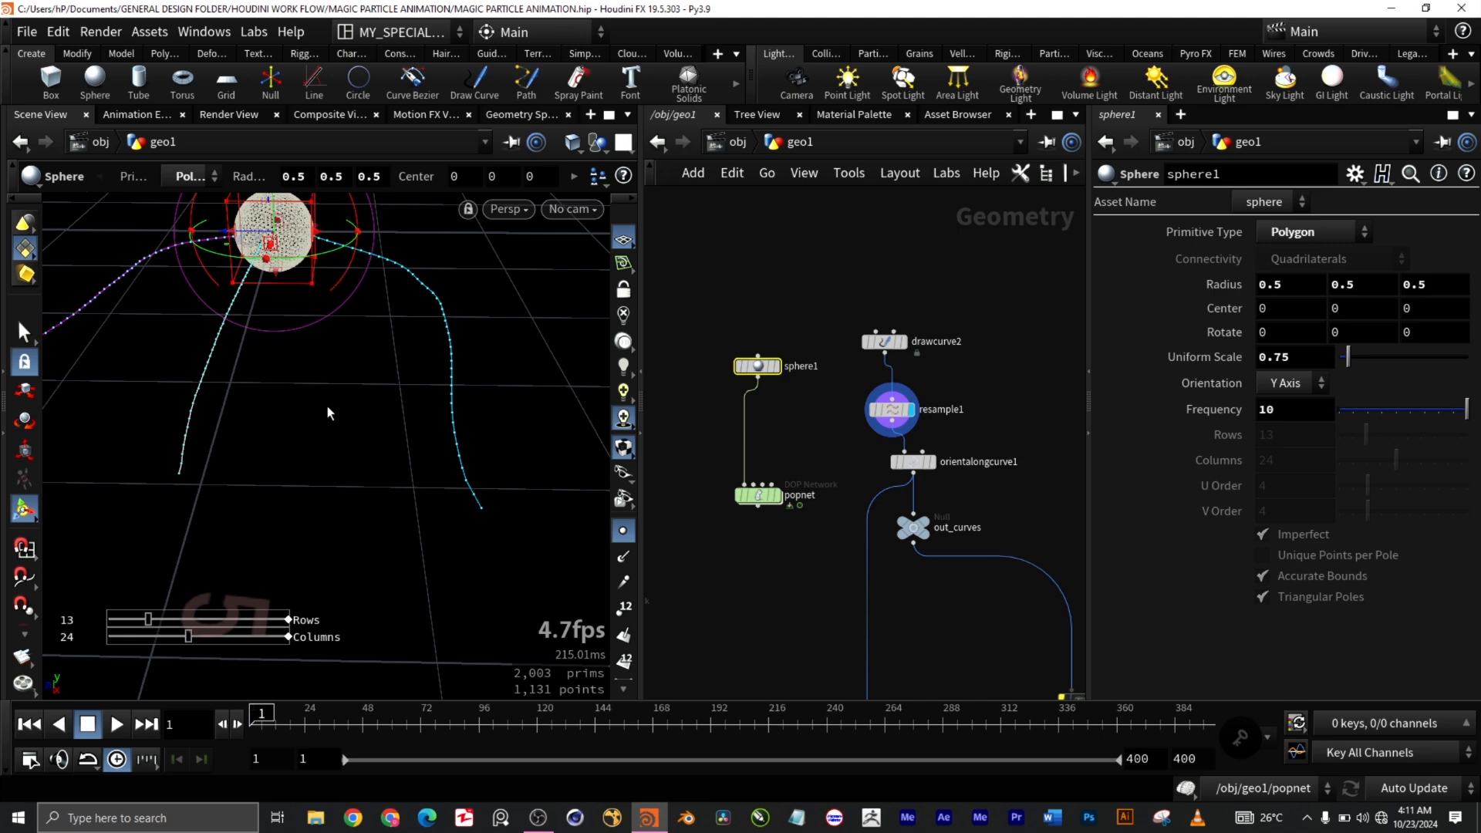
# Step: Centre the view on the sphere among the curves, then select popnet to show its 338-point particle sphere
pyautogui.press('super')
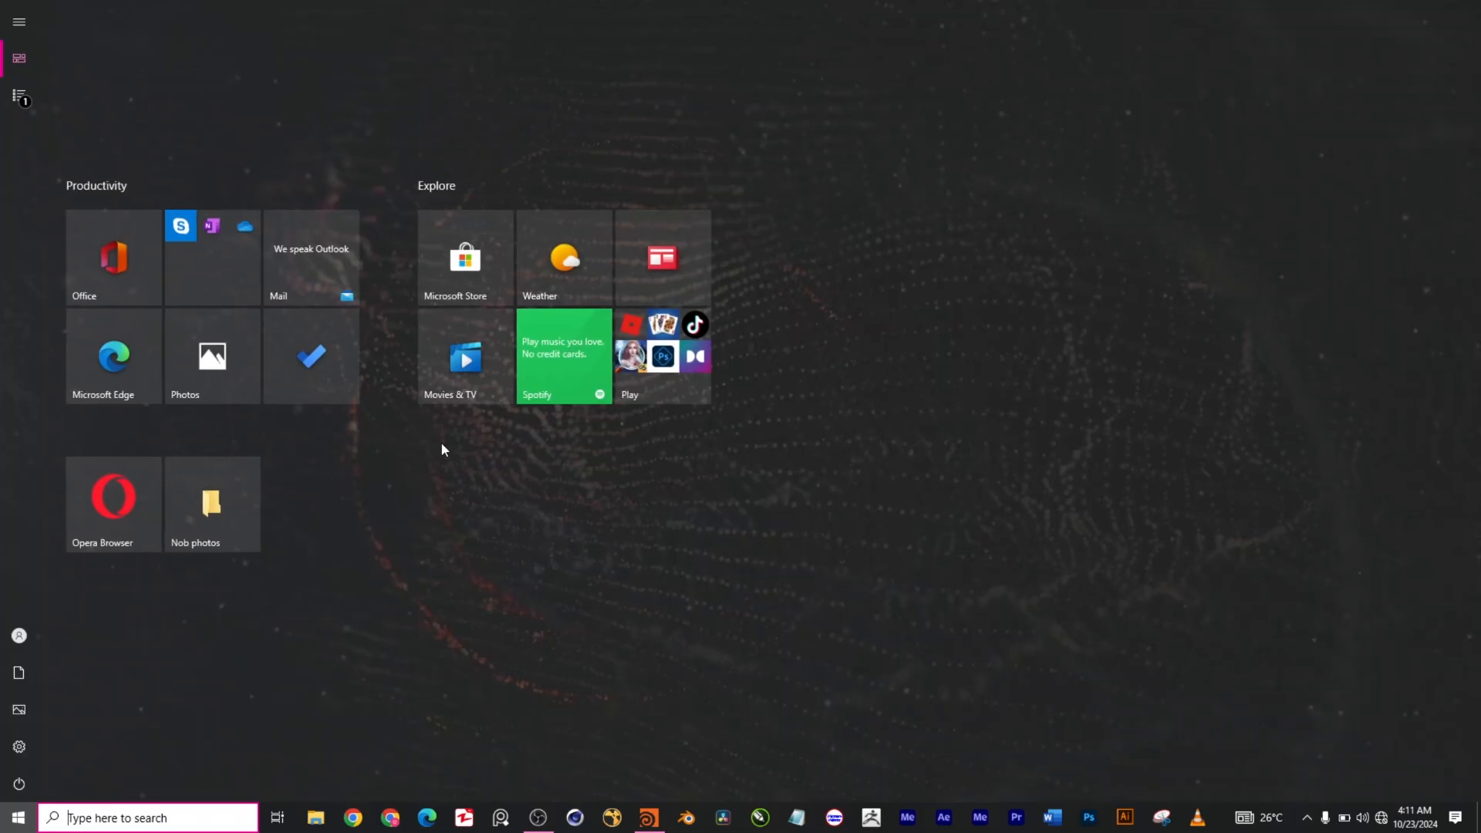
pyautogui.press('super')
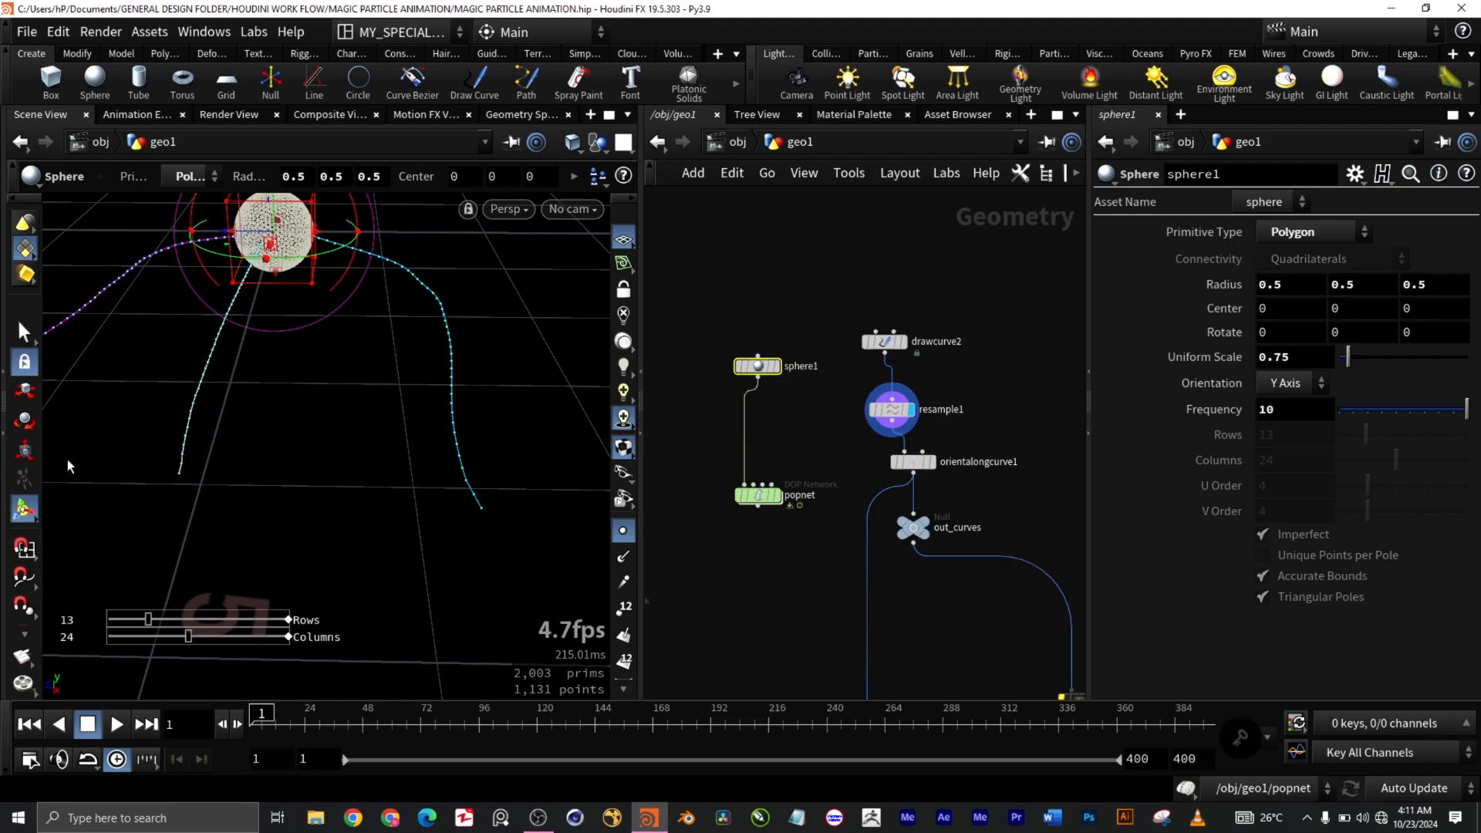
pyautogui.scroll(-3, 387, 437)
pyautogui.moveTo(388, 437); pyautogui.dragTo(519, 516)
pyautogui.scroll(5, 228, 224)
pyautogui.moveTo(275, 351); pyautogui.dragTo(288, 427, button='middle')
pyautogui.scroll(4, 264, 310)
pyautogui.scroll(3, 264, 310)
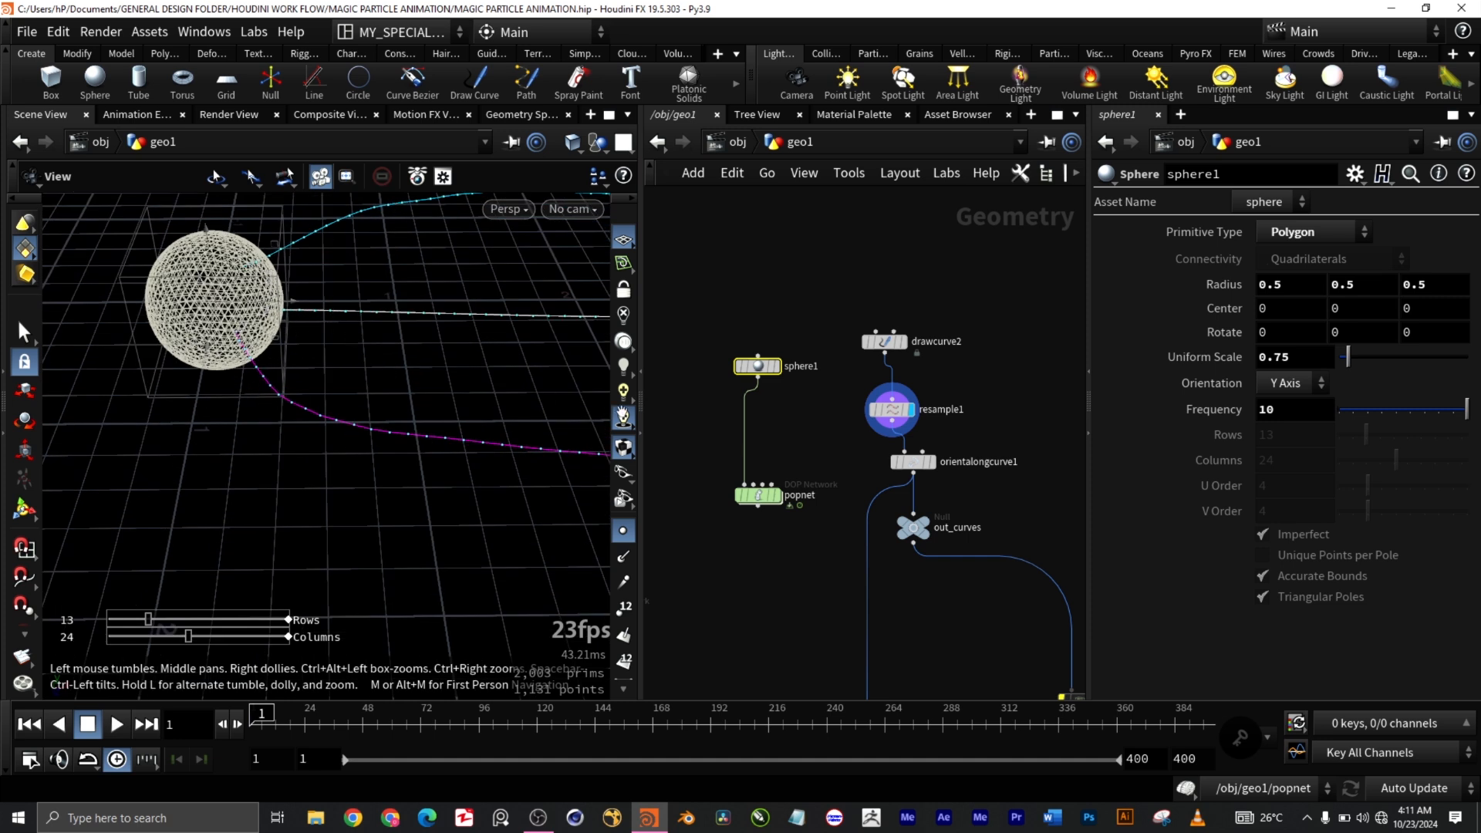
pyautogui.press('Return')
pyautogui.moveTo(782, 538); pyautogui.dragTo(731, 457)
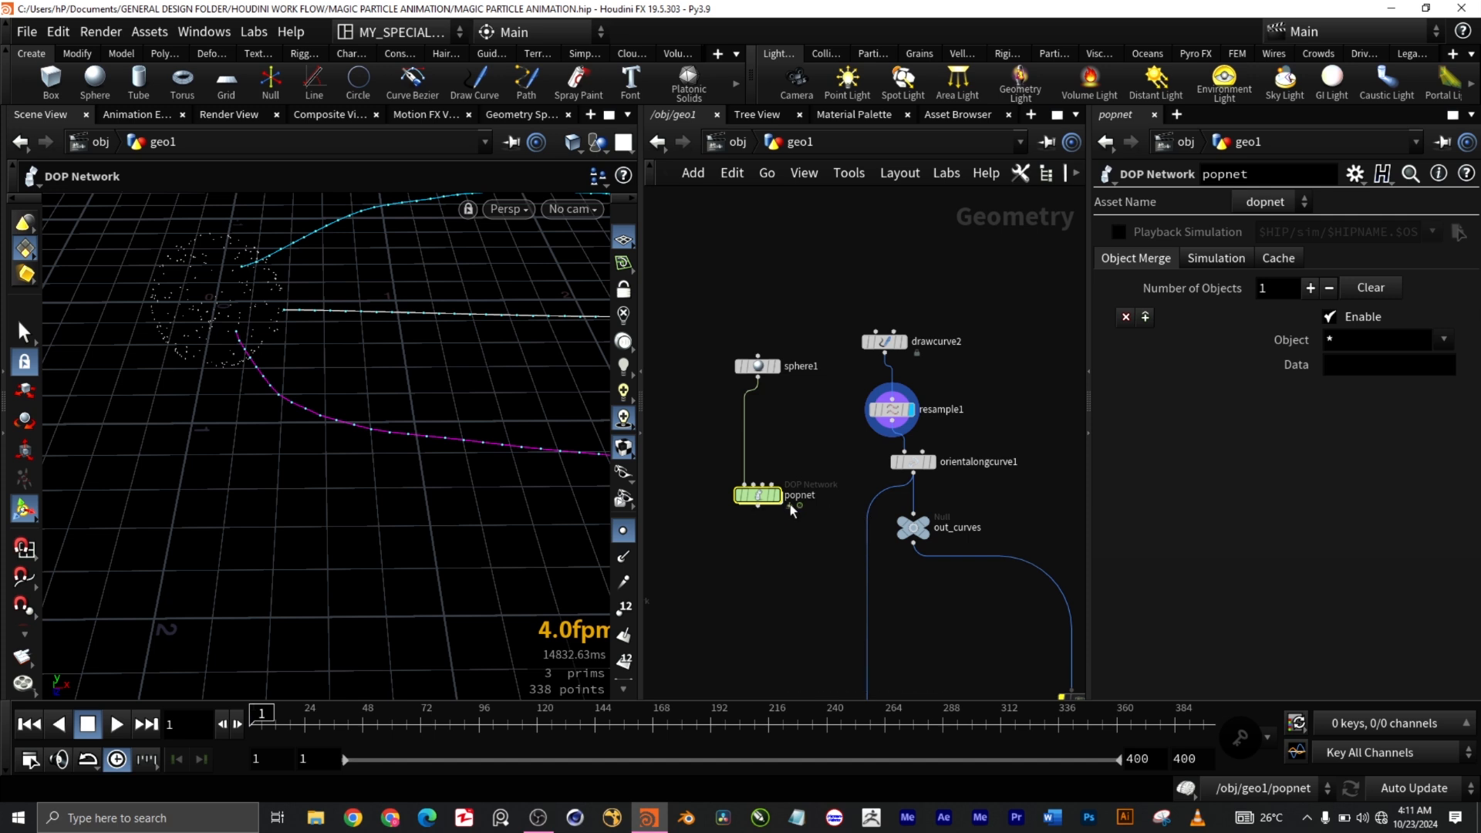
pyautogui.scroll(3, 790, 509)
# Step: Display the popnet simulation and dive inside it to reveal popvop1 and the other POP nodes
pyautogui.scroll(-2, 813, 492)
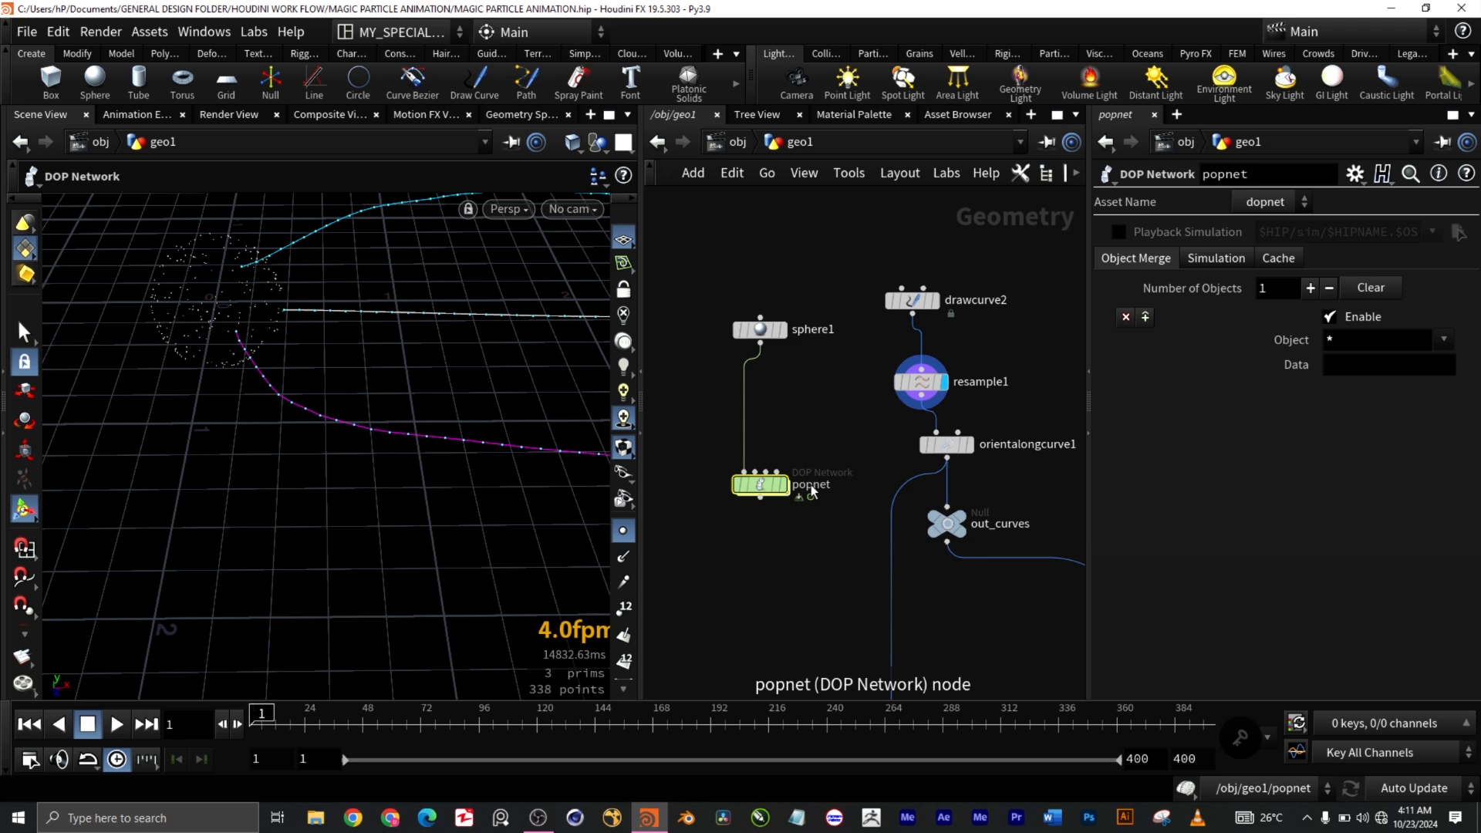
pyautogui.moveTo(789, 491)
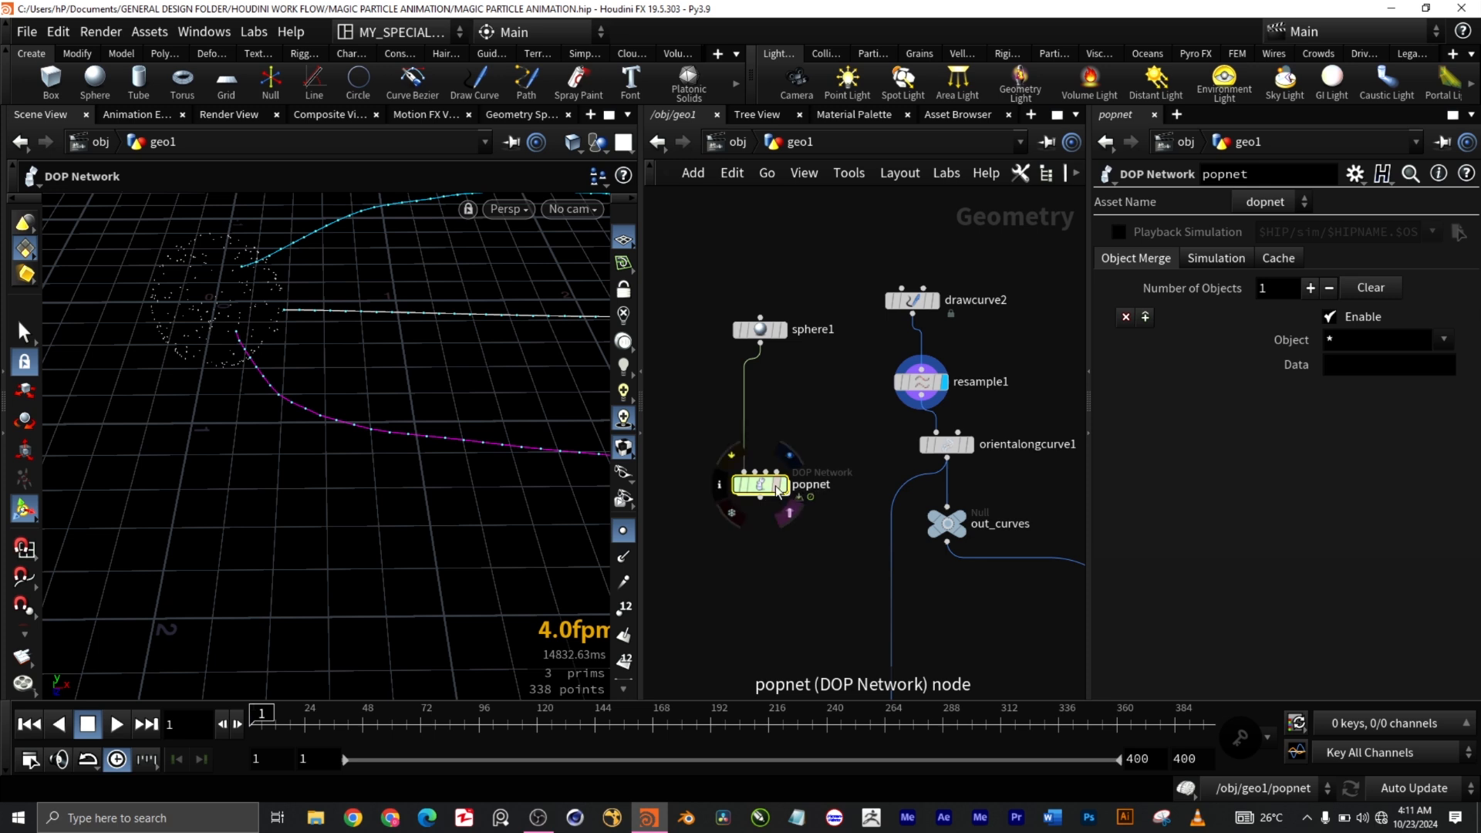
pyautogui.click(787, 487)
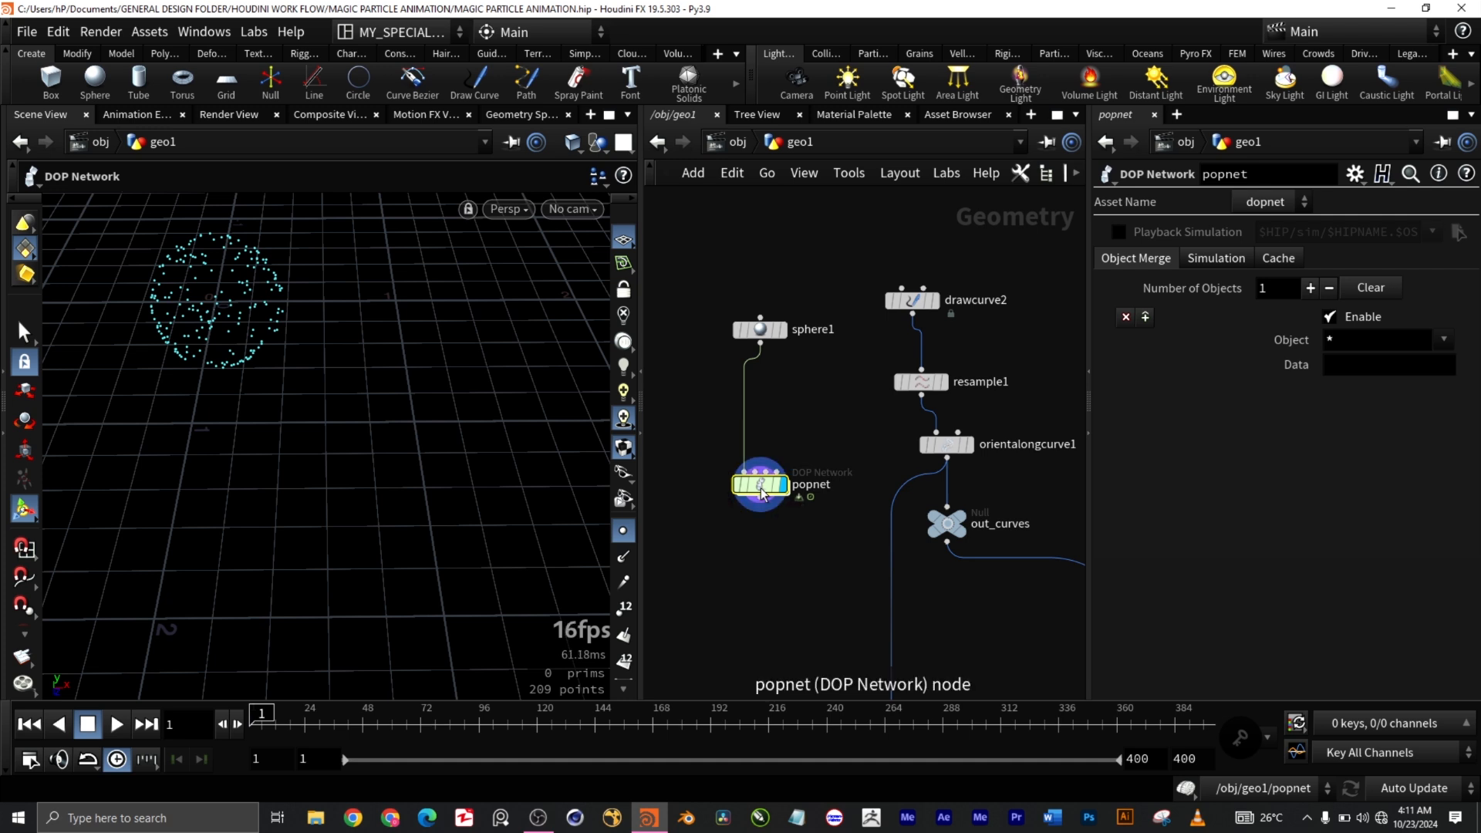
pyautogui.doubleClick(760, 487)
# Step: On source_first_input's Birth settings, keep interpolation Back and method Match Topology
pyautogui.scroll(4, 855, 301)
pyautogui.scroll(-4, 928, 303)
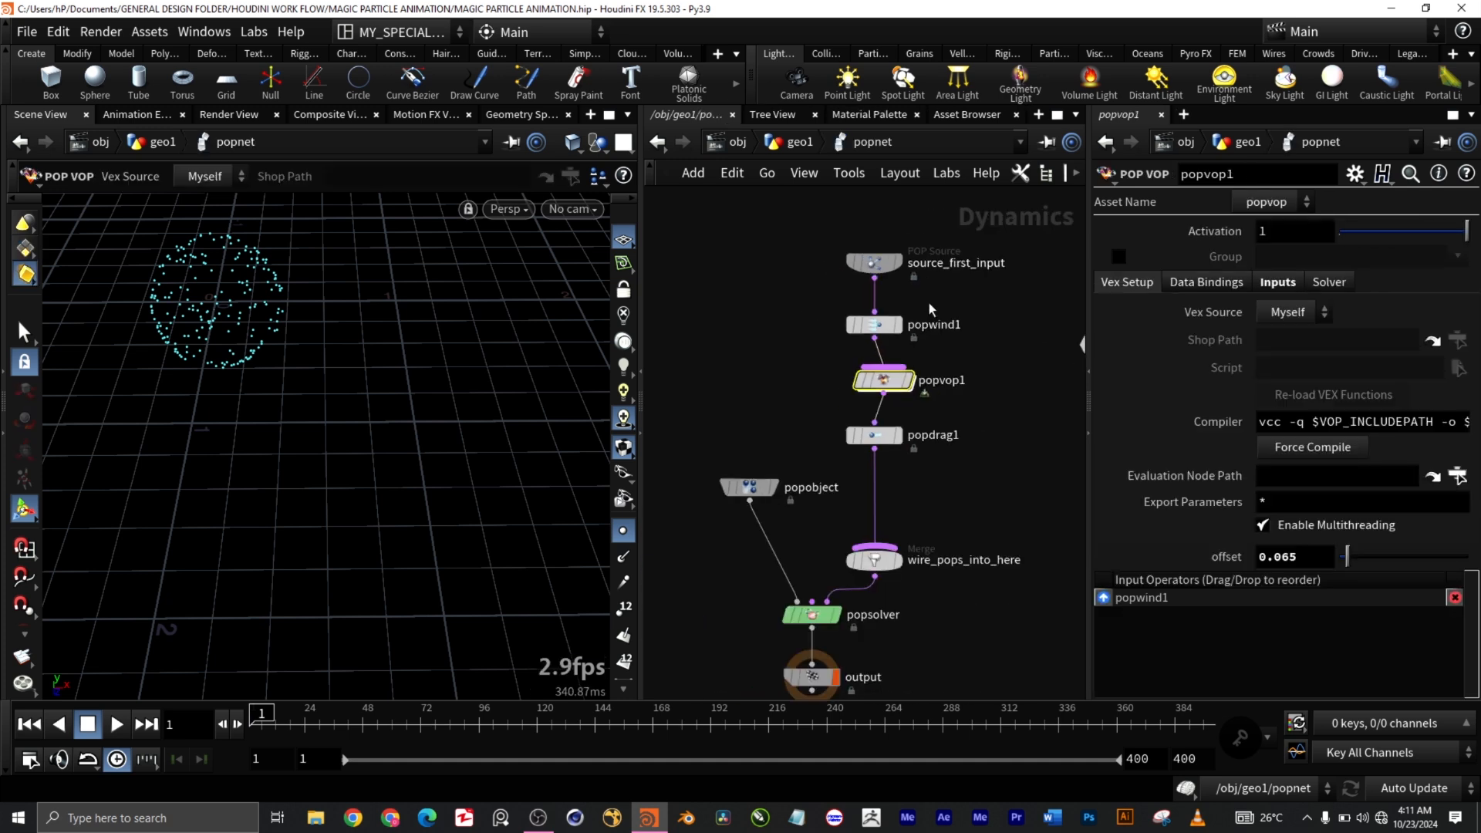
pyautogui.moveTo(779, 236); pyautogui.dragTo(974, 293)
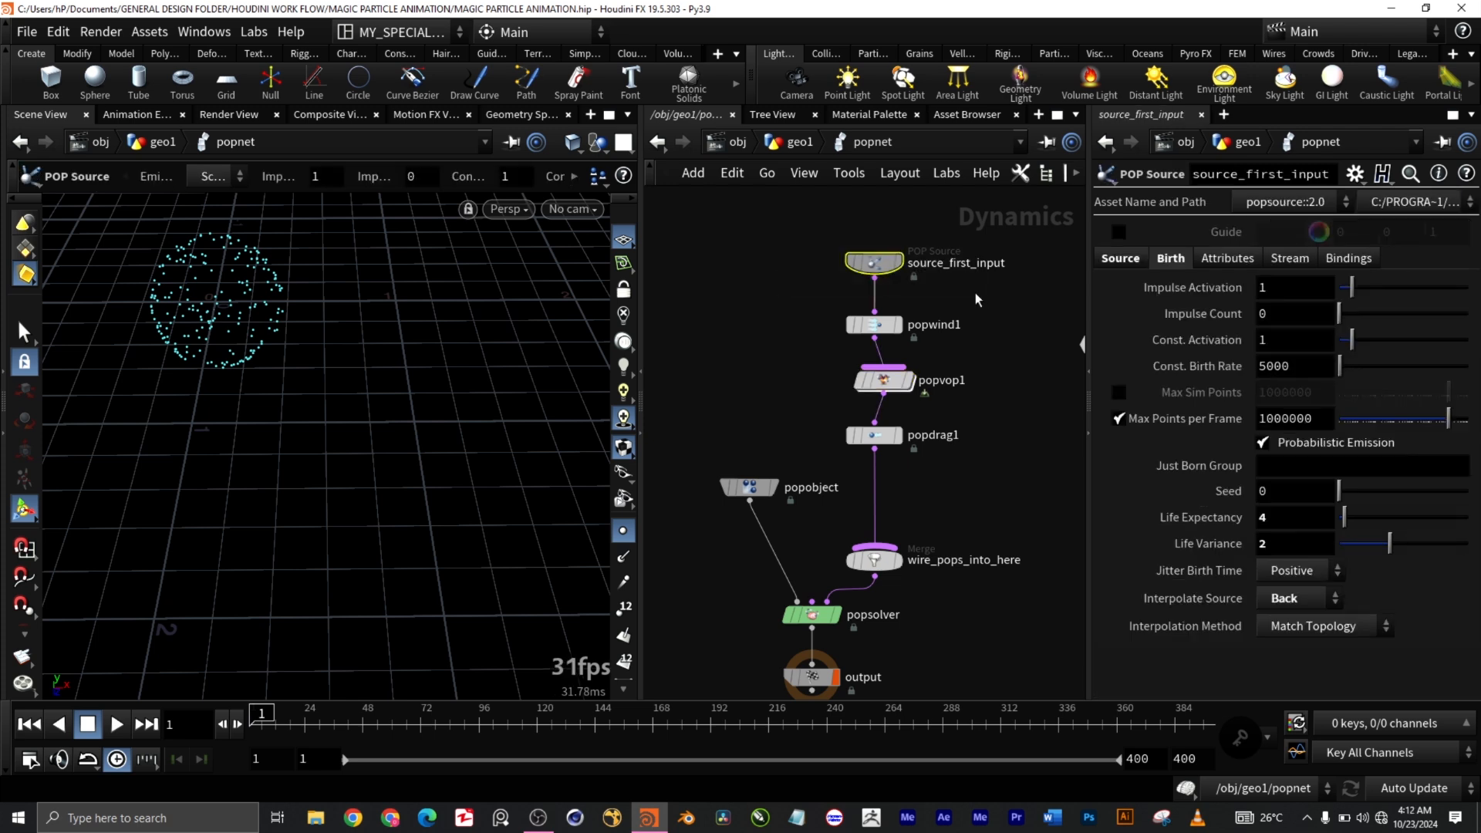
pyautogui.click(1120, 266)
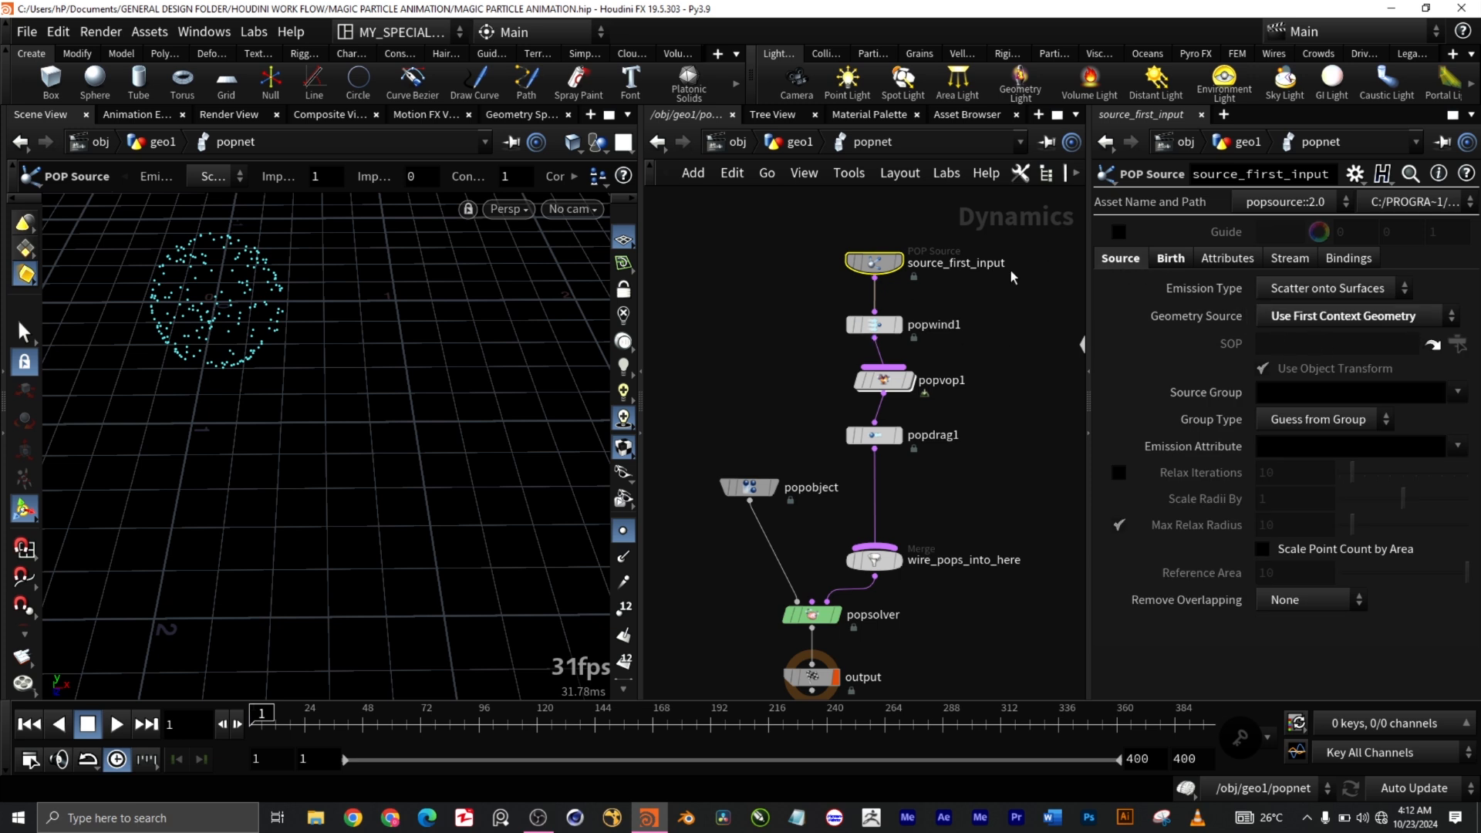
pyautogui.click(1170, 258)
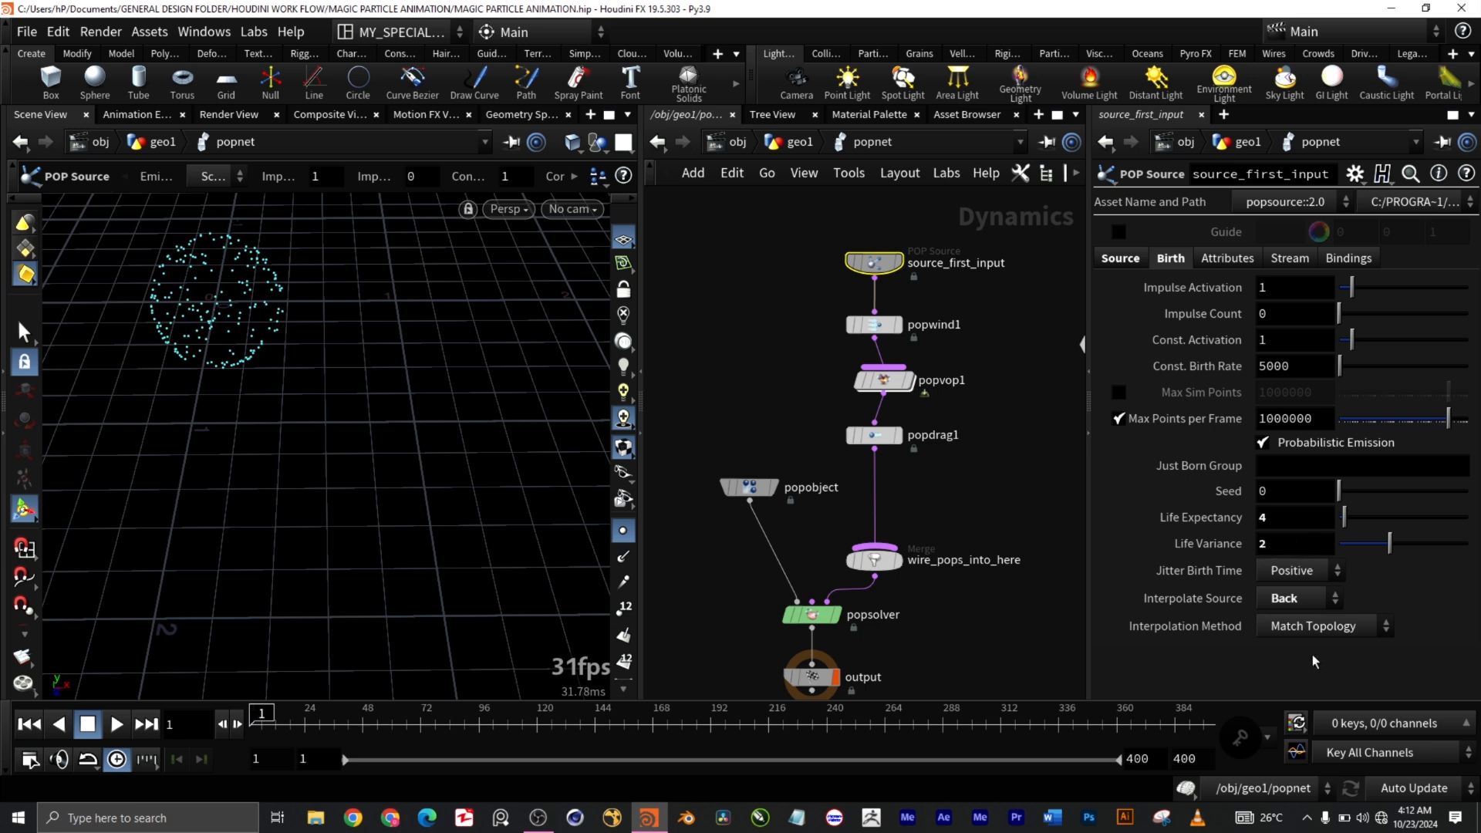
pyautogui.click(1294, 600)
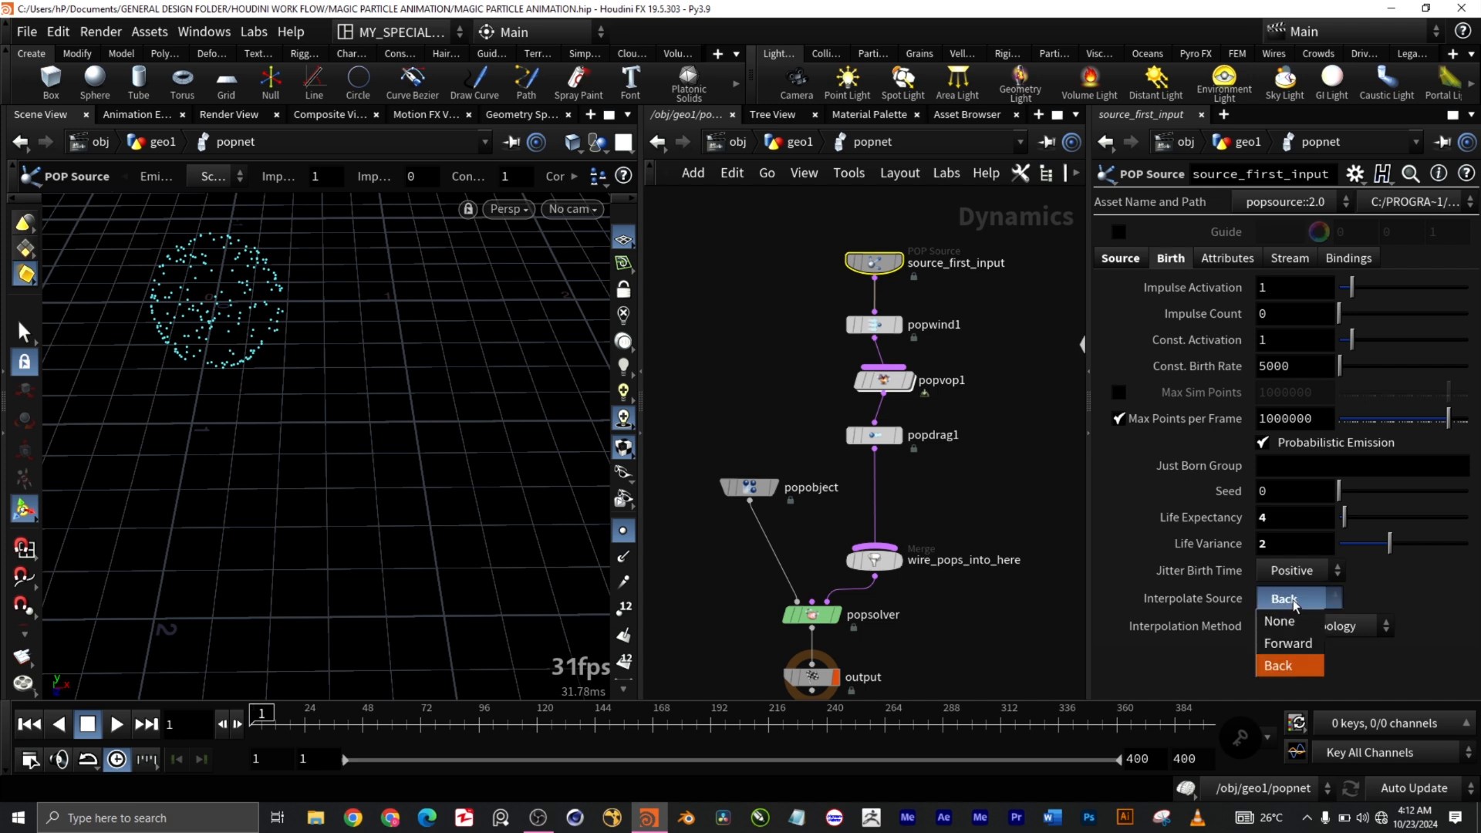
pyautogui.click(1296, 601)
pyautogui.click(1313, 627)
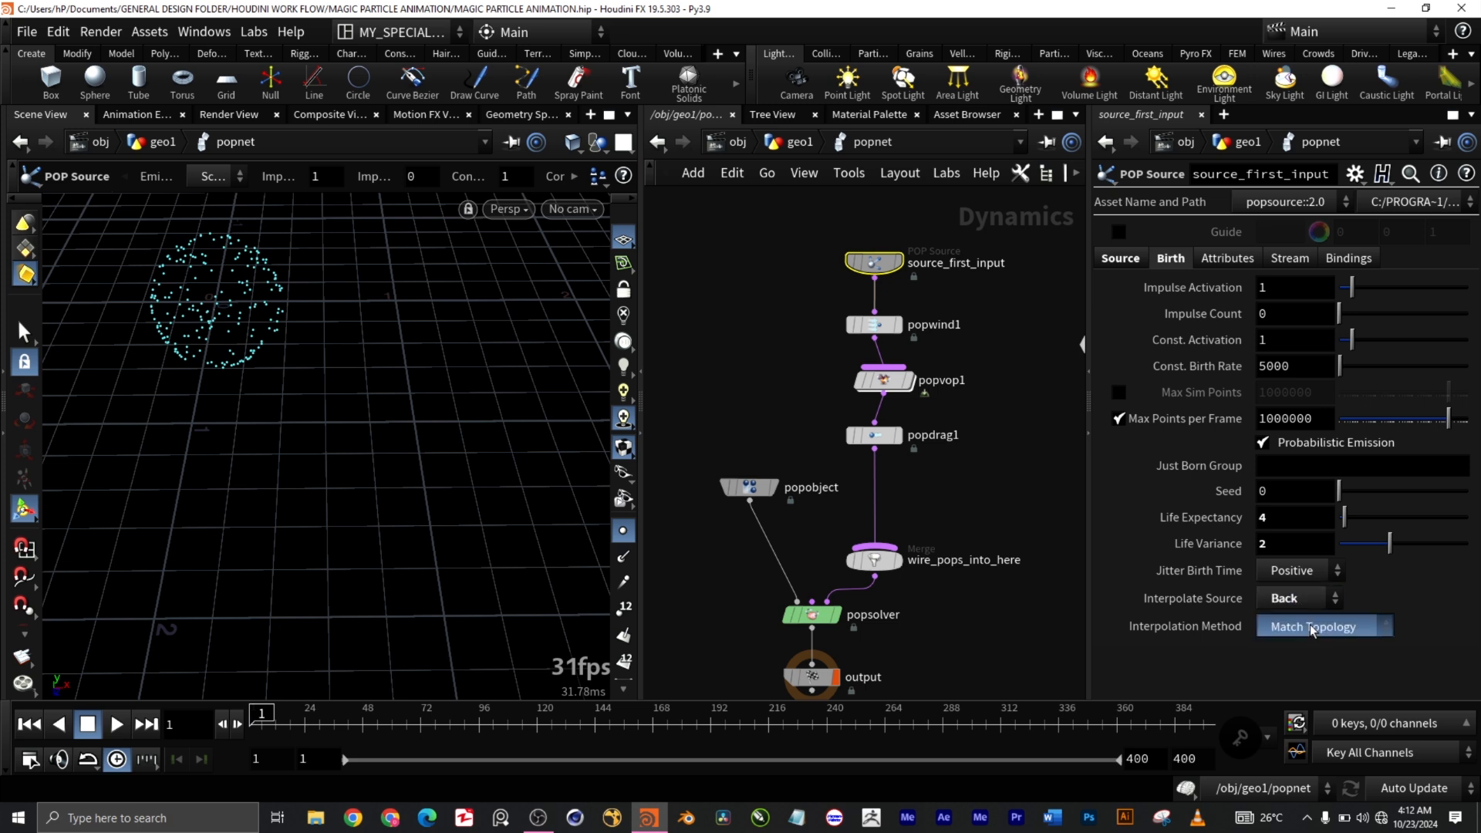
pyautogui.click(1263, 623)
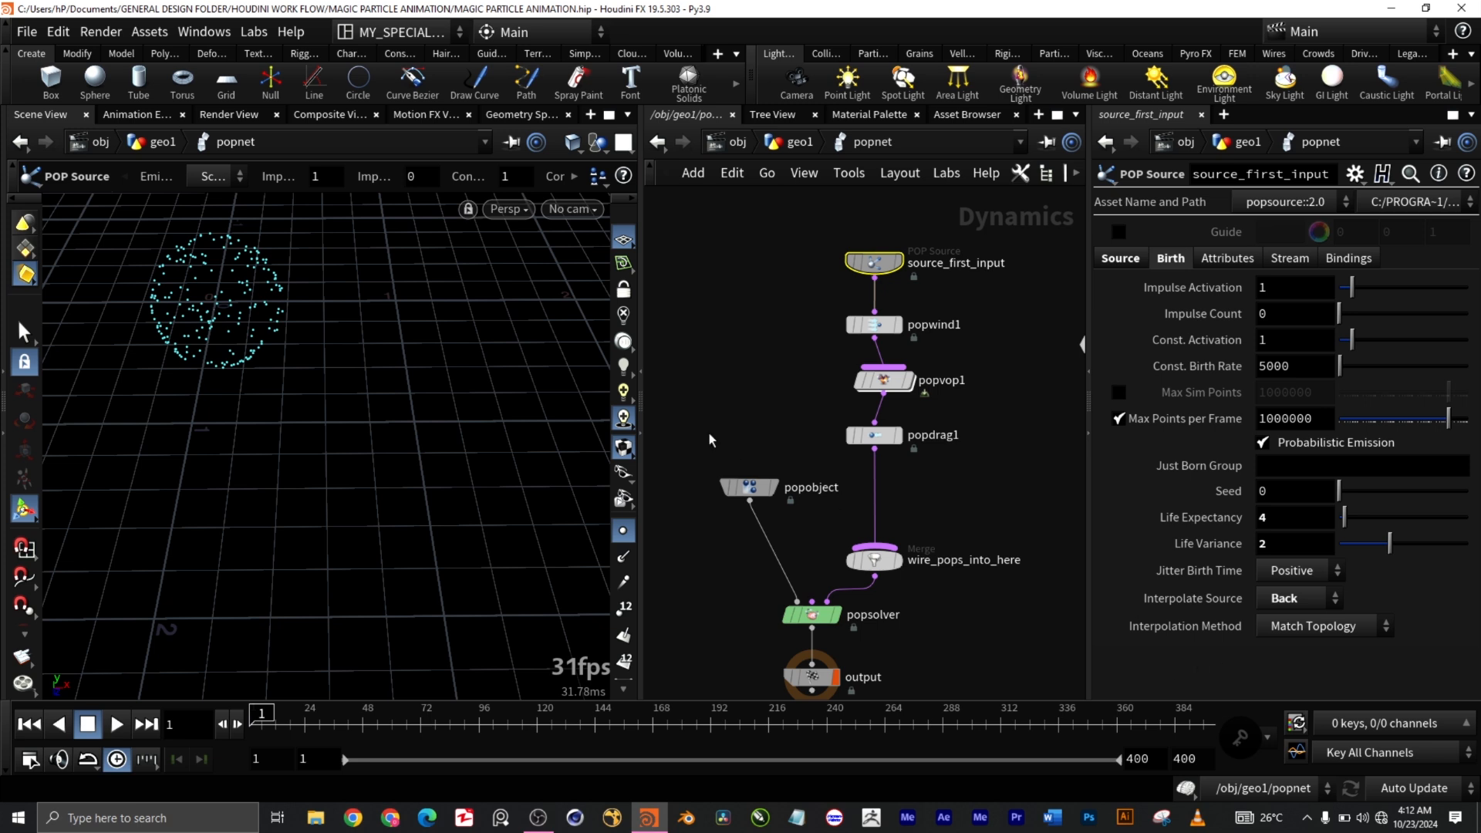
# Step: Show popwind1's parameters: wind velocity 2, 0, 0.1, amplitude 1.35, swirl size 0.7, turbulence 2
pyautogui.scroll(-2, 898, 416)
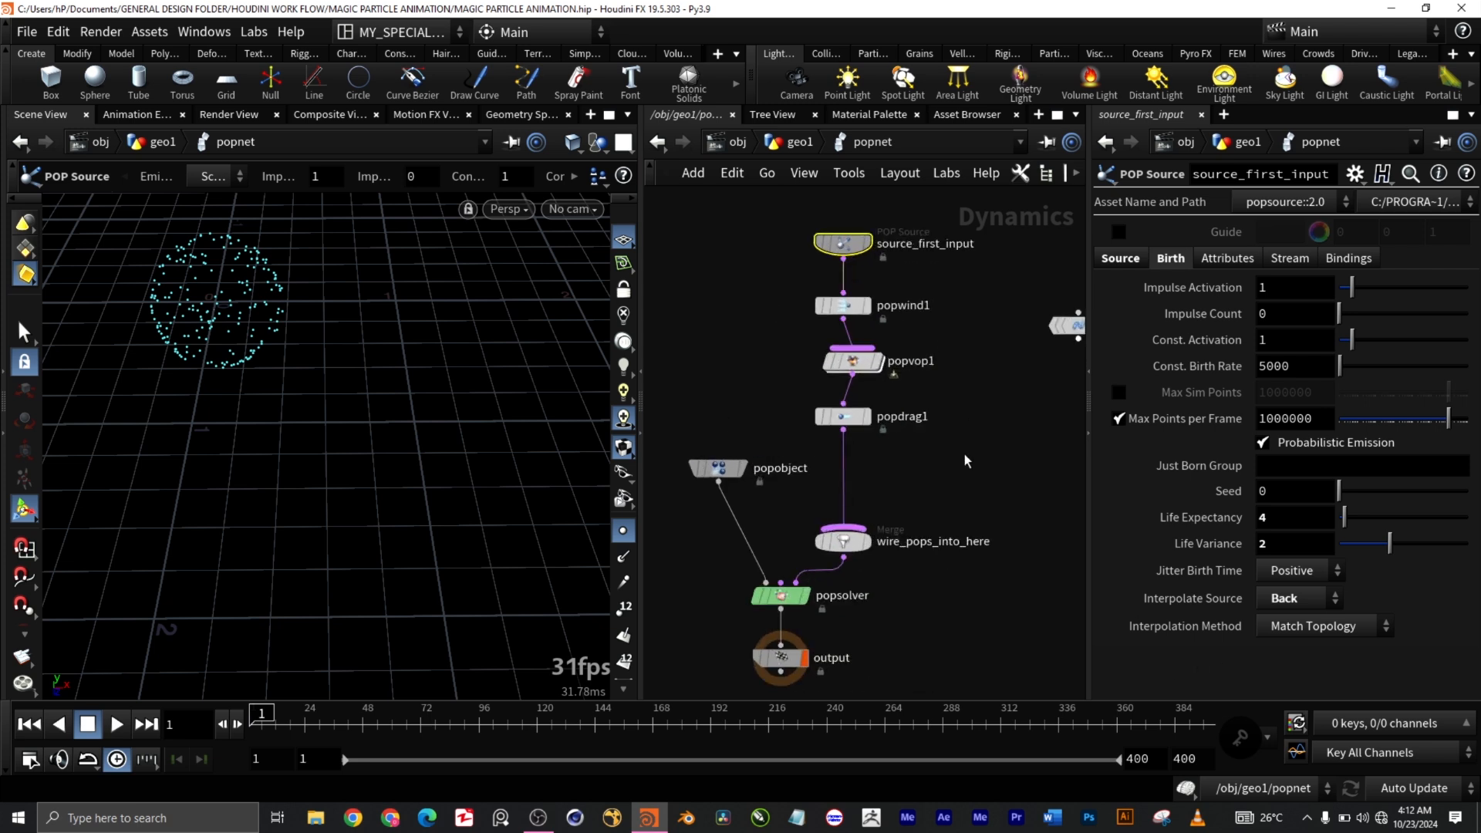
pyautogui.scroll(2, 966, 452)
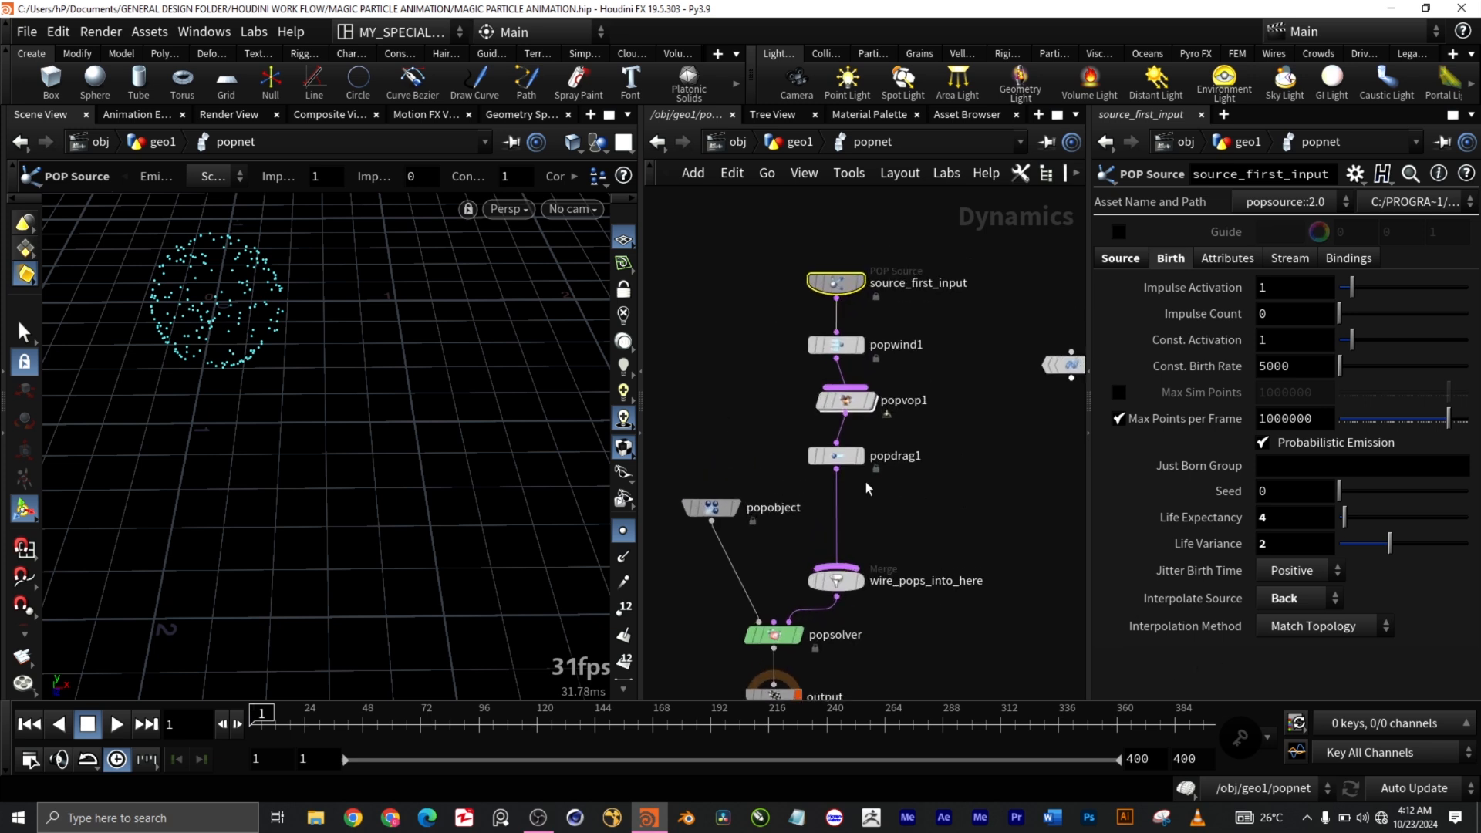
pyautogui.click(836, 345)
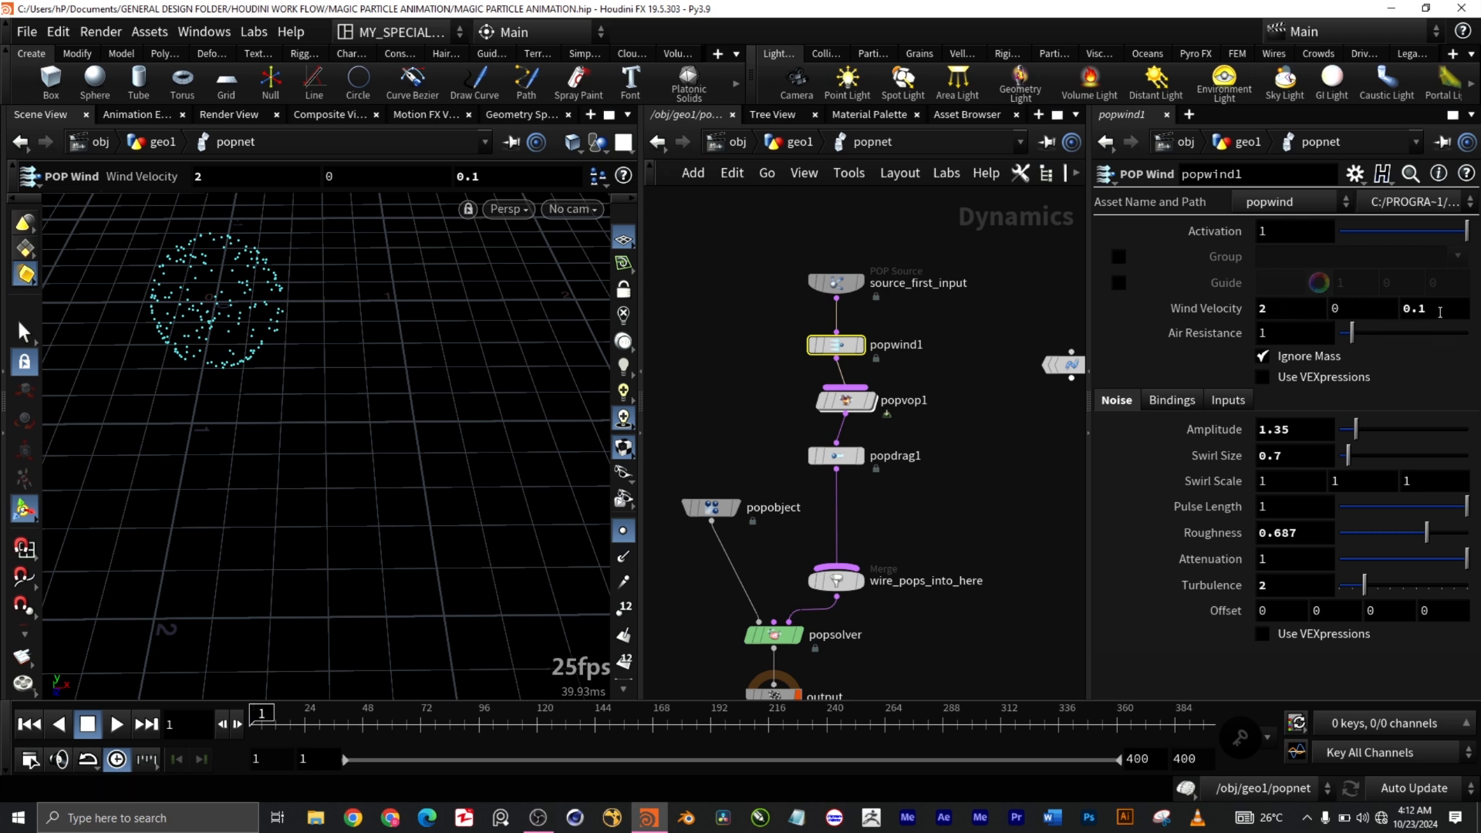
# Step: Inspect popvop1, source_first_input, popobject and wire_pops_into_here, ending on popdrag1 (air resistance 1.64)
pyautogui.moveTo(772, 377); pyautogui.dragTo(902, 415)
pyautogui.scroll(-3, 960, 524)
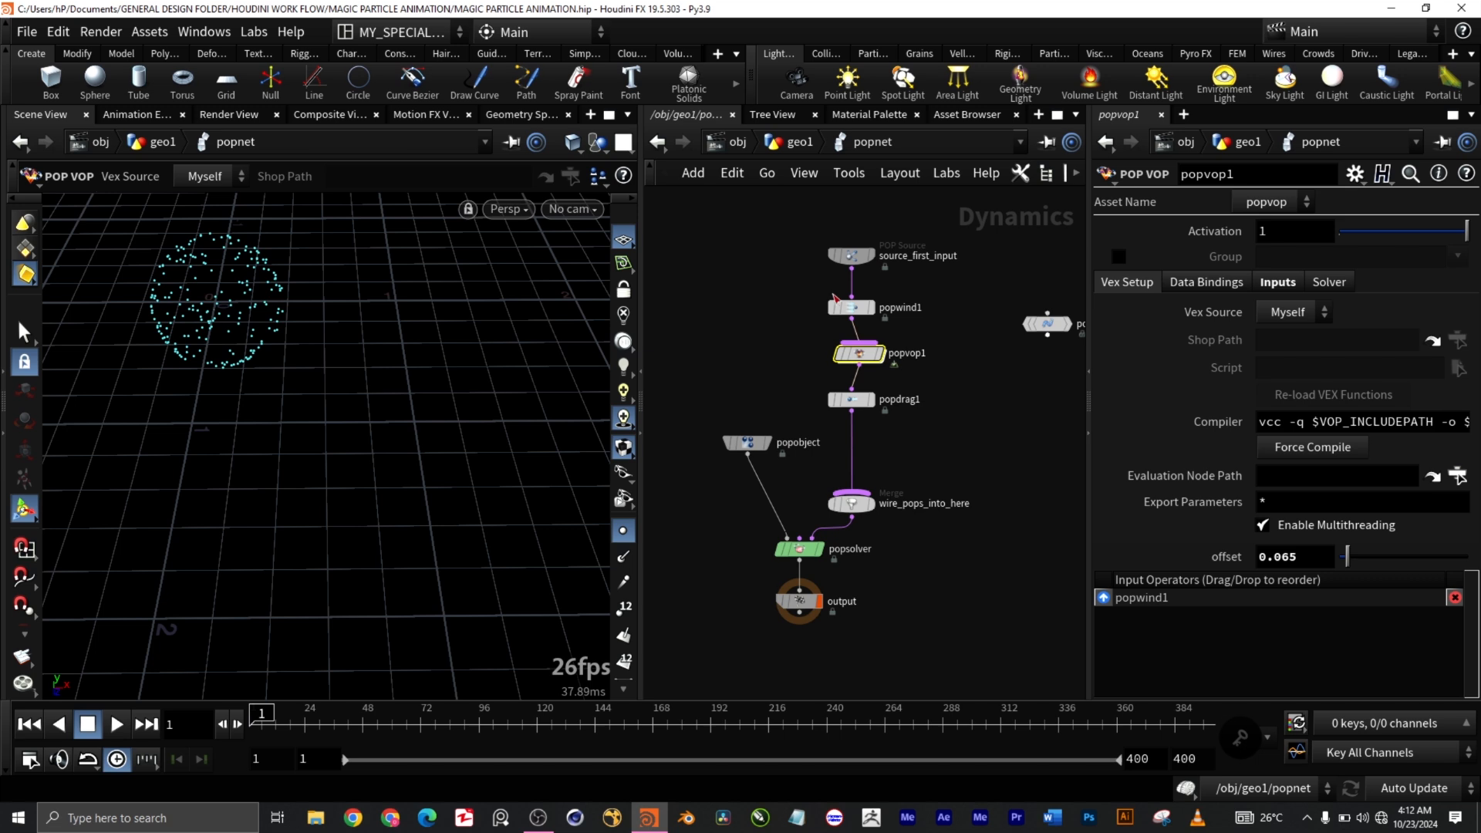
pyautogui.moveTo(795, 216); pyautogui.dragTo(927, 272)
pyautogui.moveTo(685, 398); pyautogui.dragTo(756, 494)
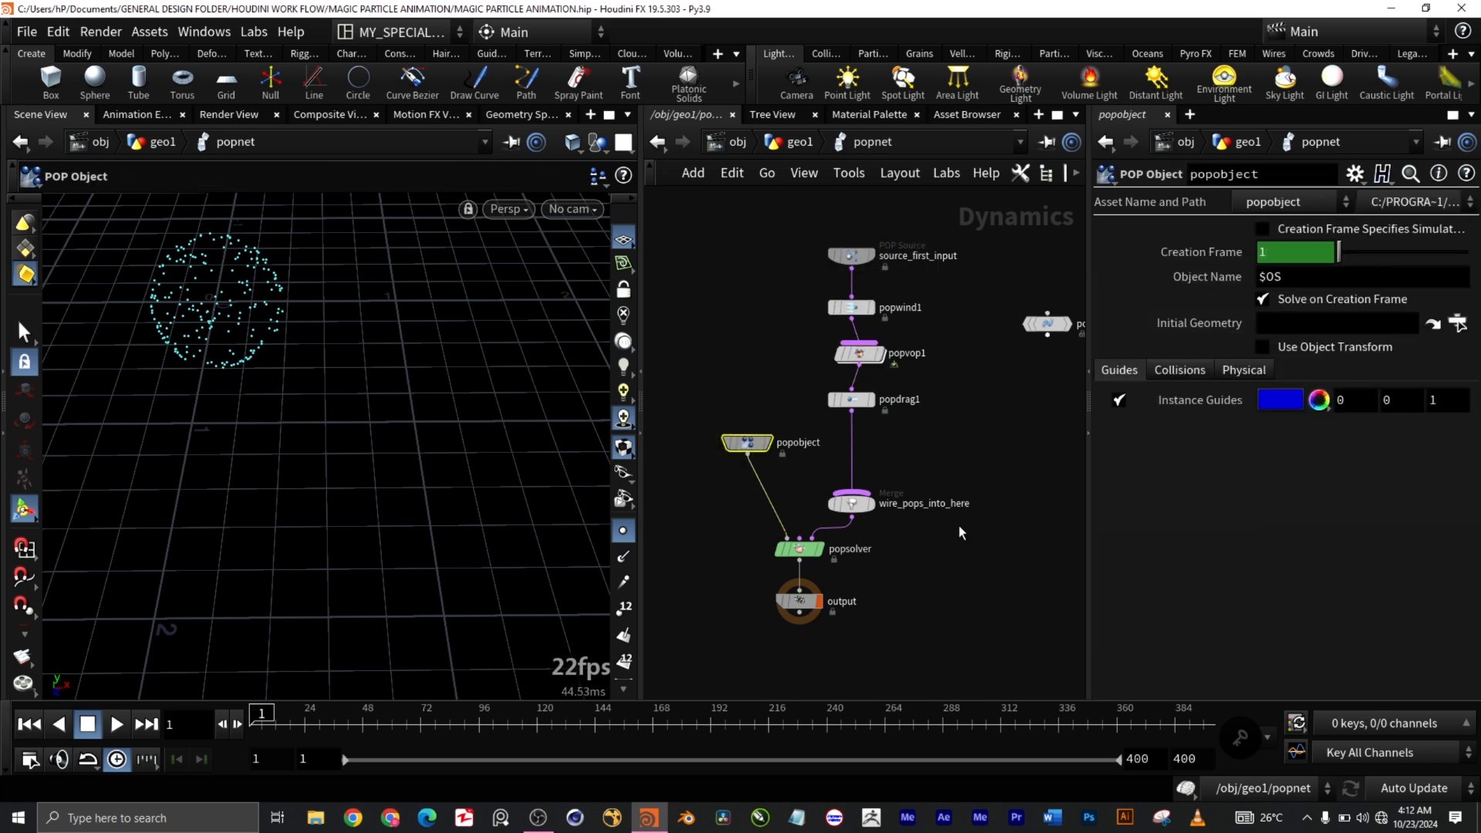
pyautogui.moveTo(945, 529); pyautogui.dragTo(823, 457)
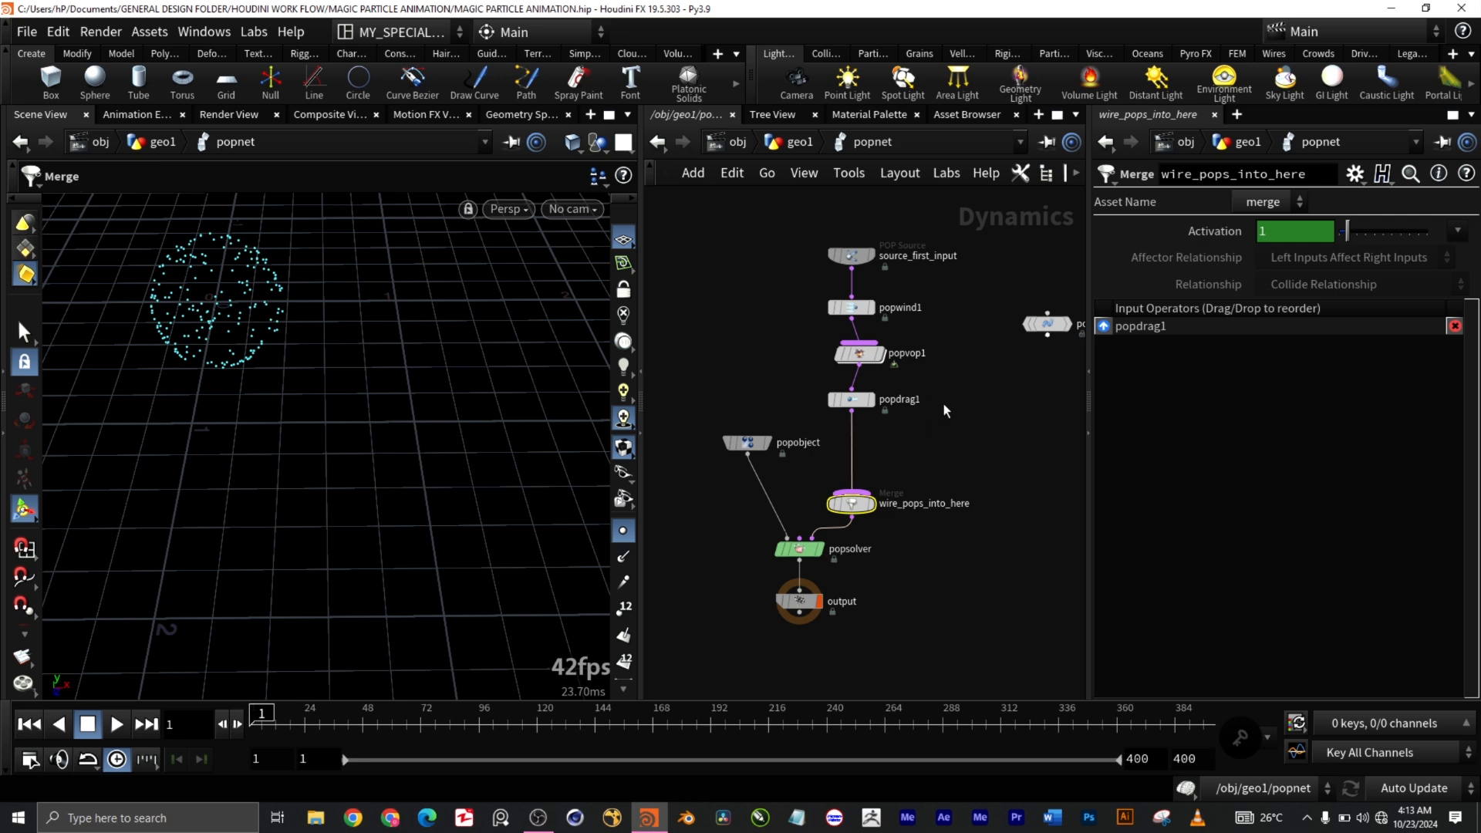
pyautogui.moveTo(953, 424); pyautogui.dragTo(836, 392)
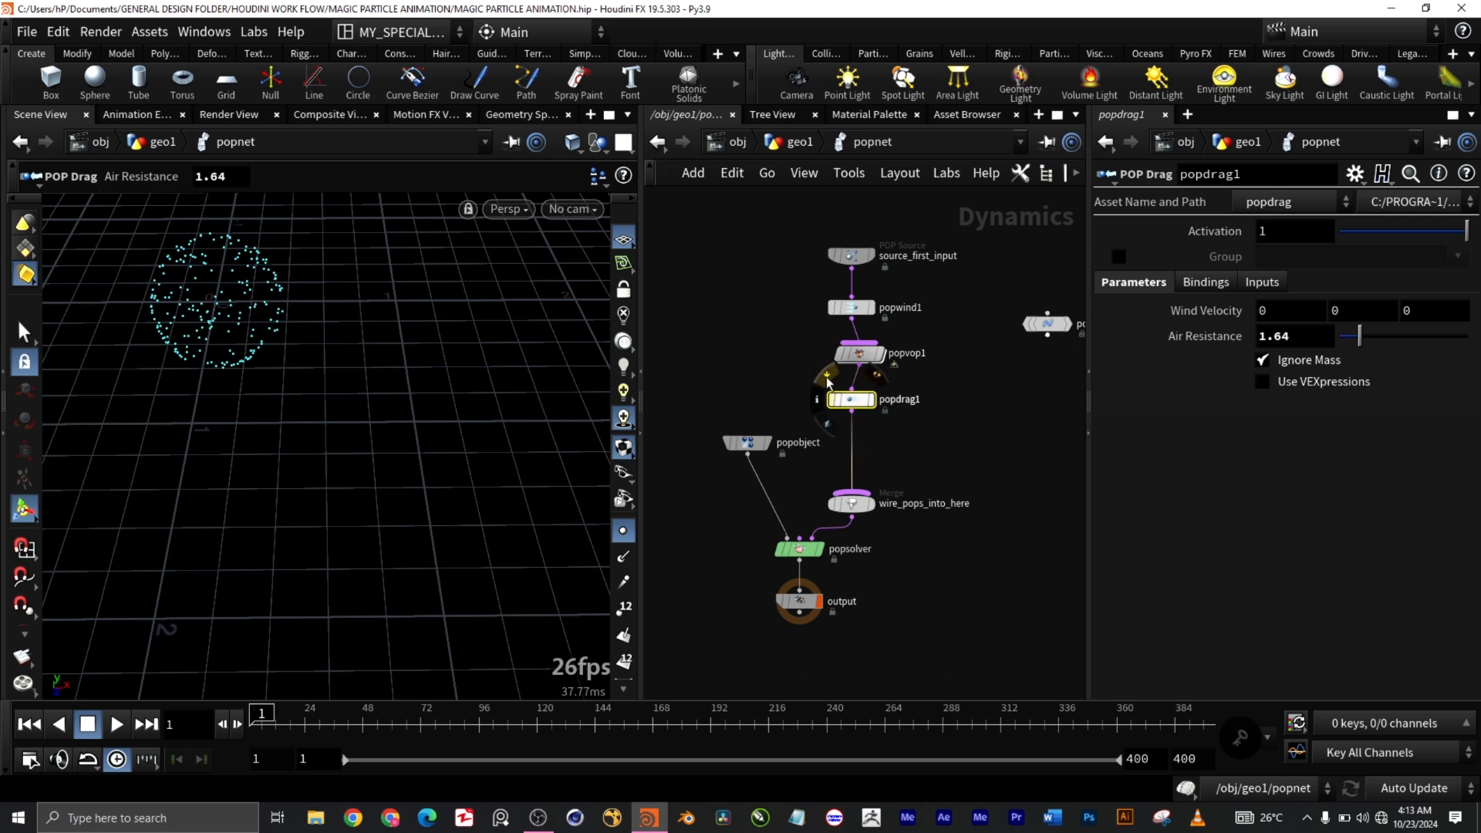
# Step: Dive into popvop1's VEX network and inspect the minpos1 and mix1 nodes
pyautogui.doubleClick(862, 355)
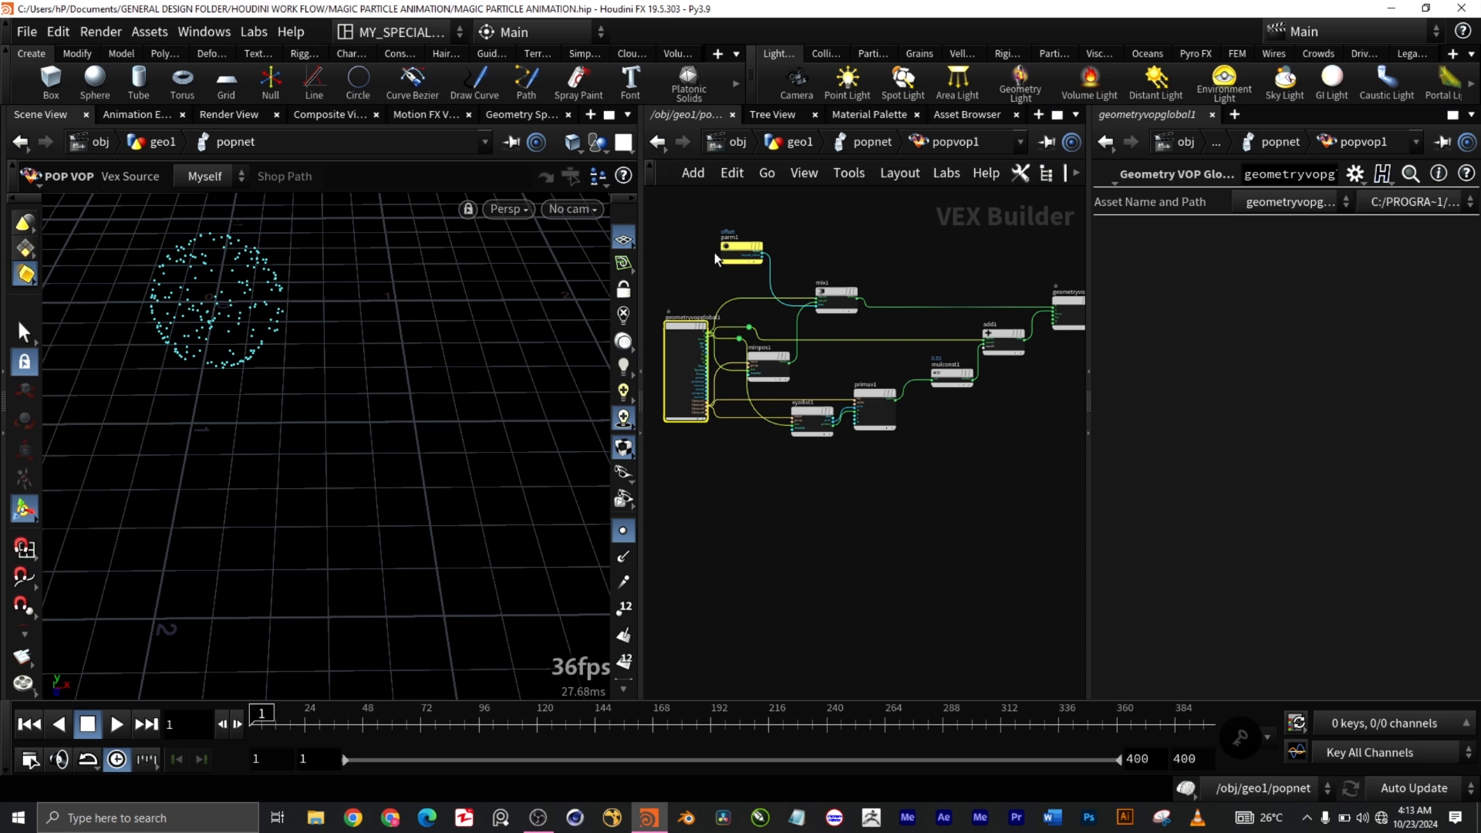
pyautogui.scroll(5, 725, 248)
pyautogui.moveTo(845, 417); pyautogui.dragTo(936, 322, button='middle')
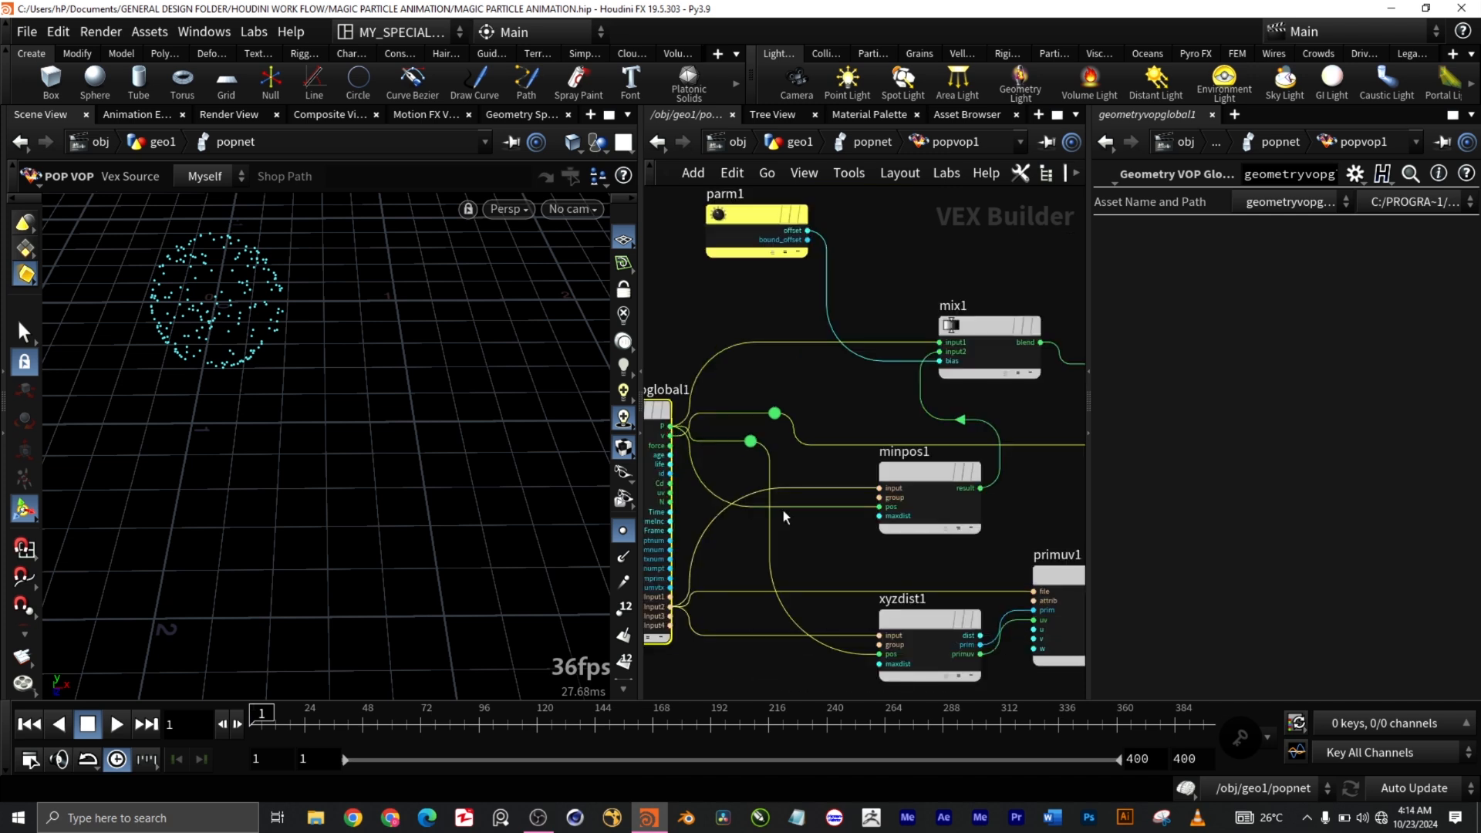
pyautogui.click(939, 482)
pyautogui.scroll(-4, 940, 482)
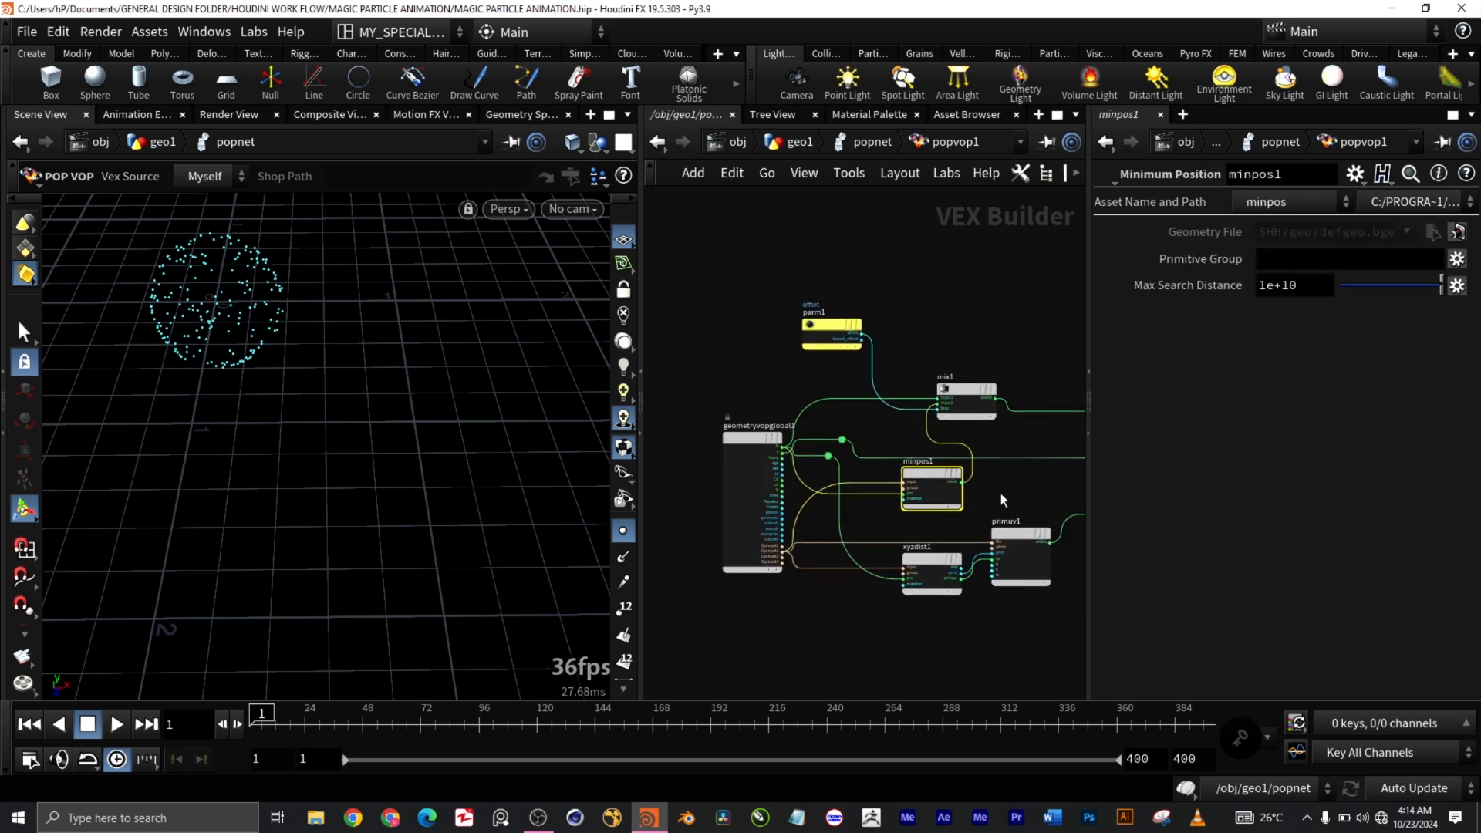
pyautogui.moveTo(1021, 487); pyautogui.dragTo(824, 501, button='middle')
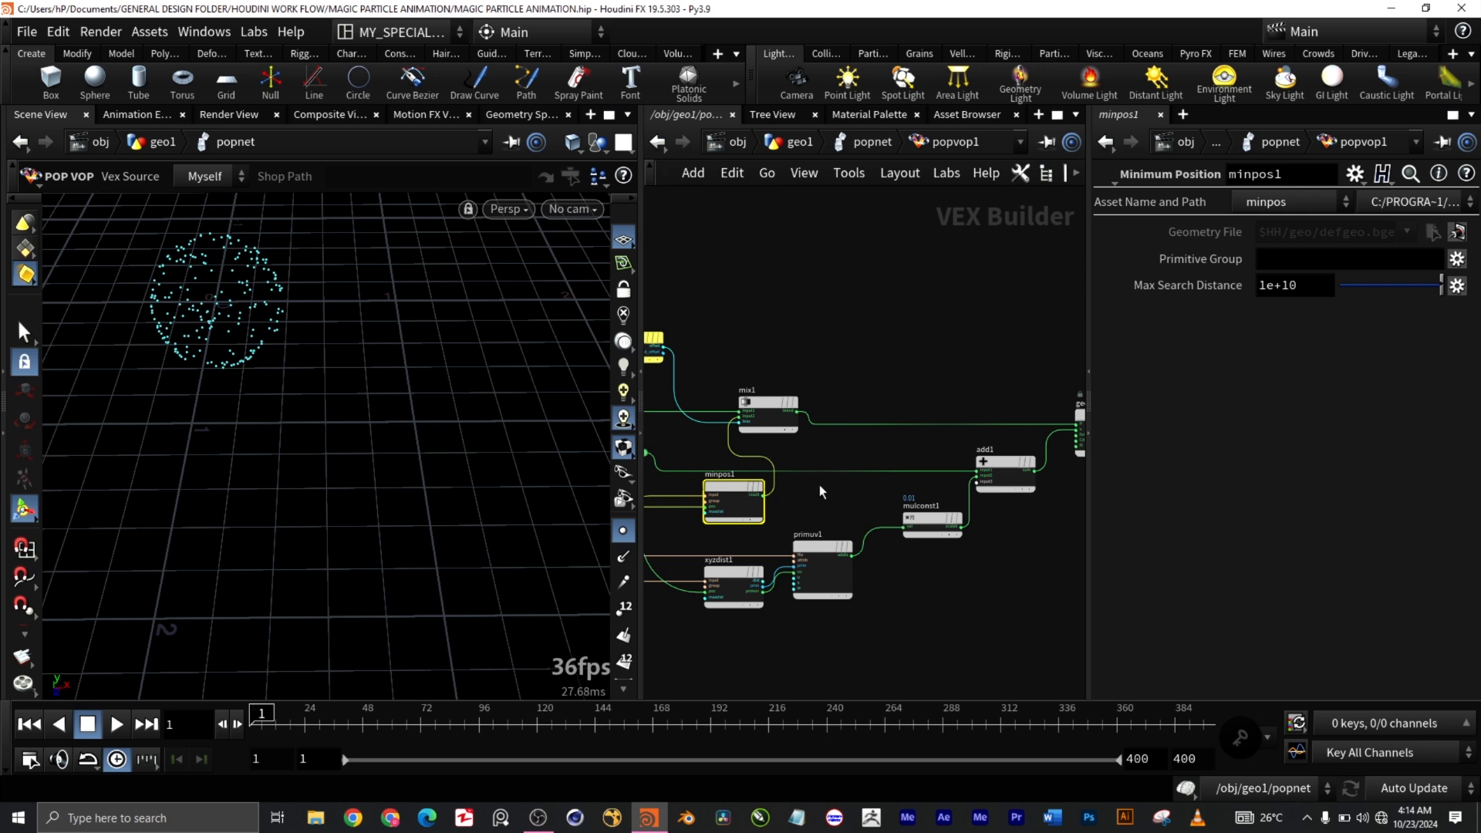
pyautogui.moveTo(819, 484); pyautogui.dragTo(852, 487, button='middle')
pyautogui.moveTo(795, 412); pyautogui.dragTo(872, 417)
pyautogui.click(872, 425)
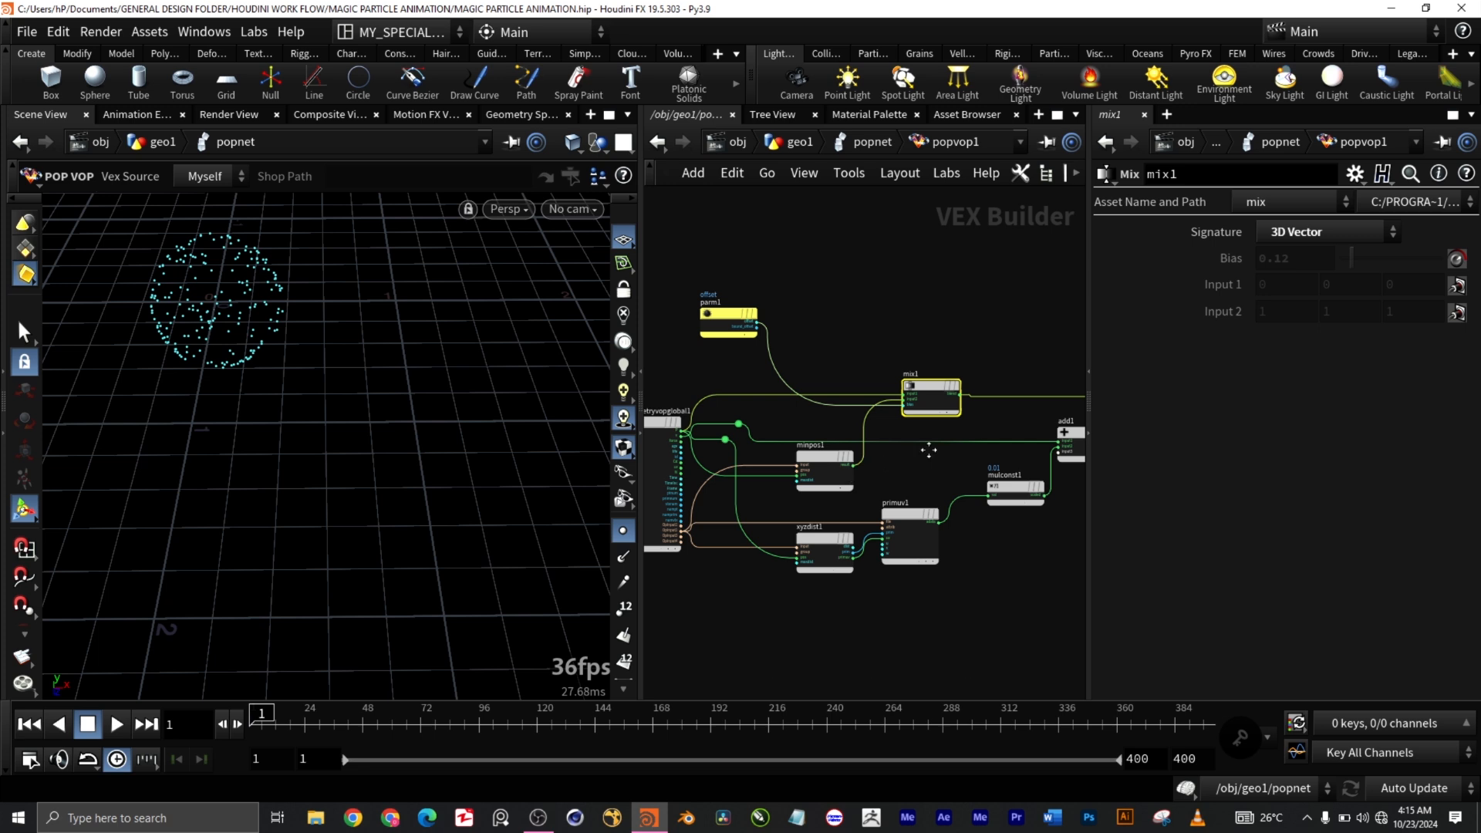
# Step: Reframe the VEX network and inspect the xyzdist1 node's info and parameters
pyautogui.moveTo(933, 456); pyautogui.dragTo(893, 455, button='middle')
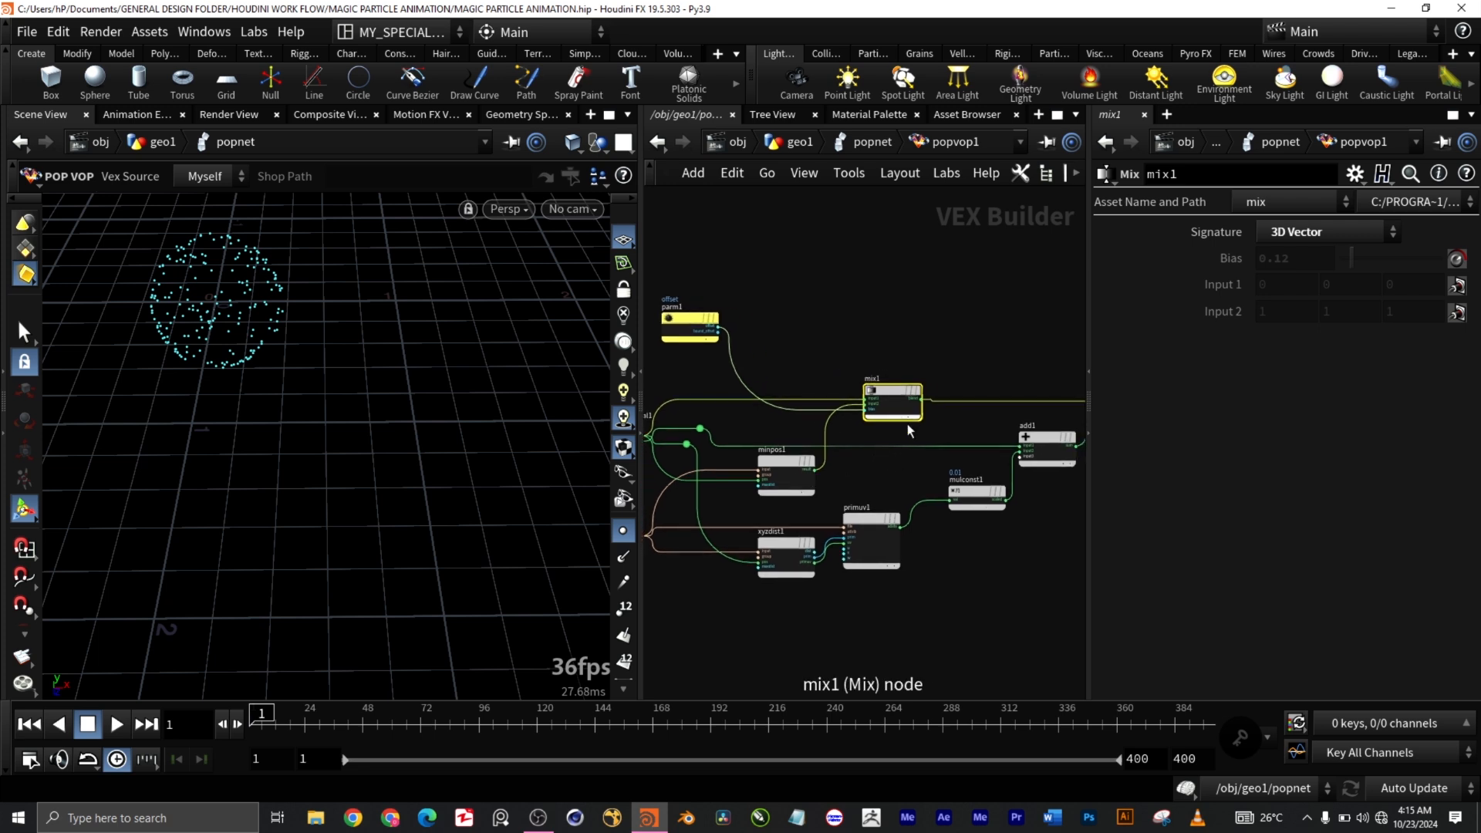
pyautogui.moveTo(892, 470); pyautogui.dragTo(809, 454, button='middle')
pyautogui.scroll(2, 819, 452)
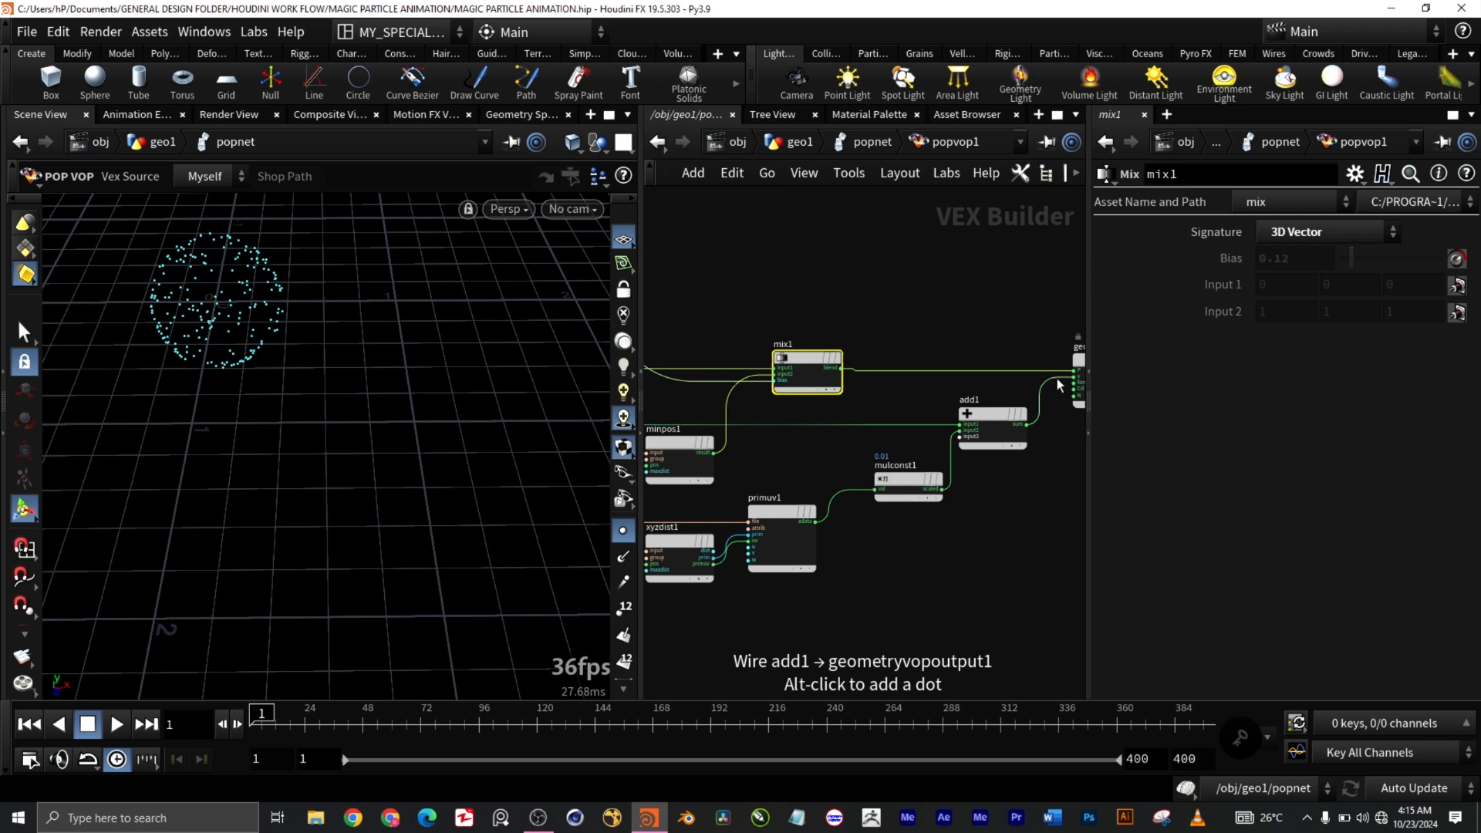
pyautogui.scroll(-3, 992, 493)
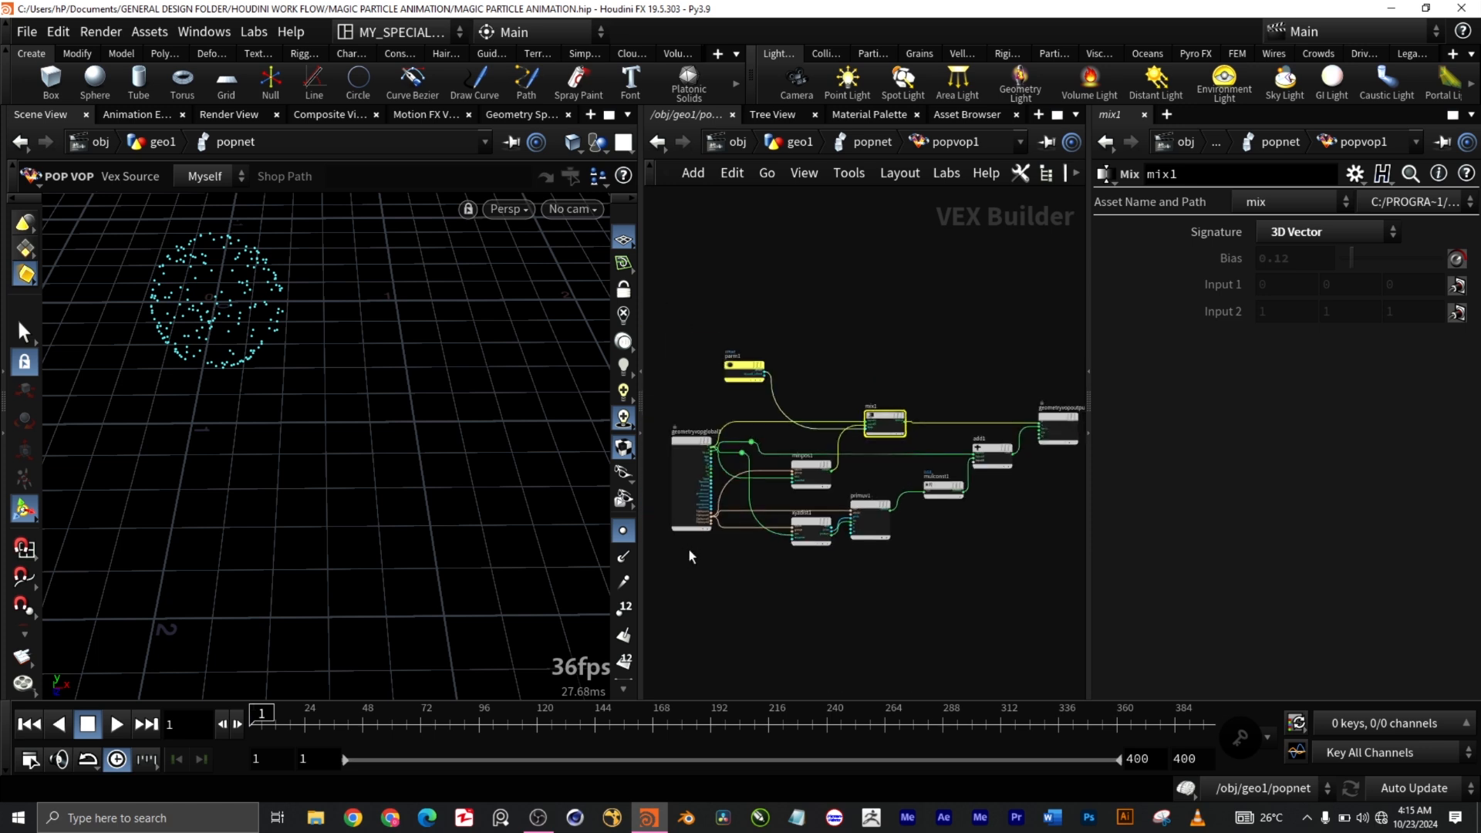
pyautogui.scroll(5, 733, 511)
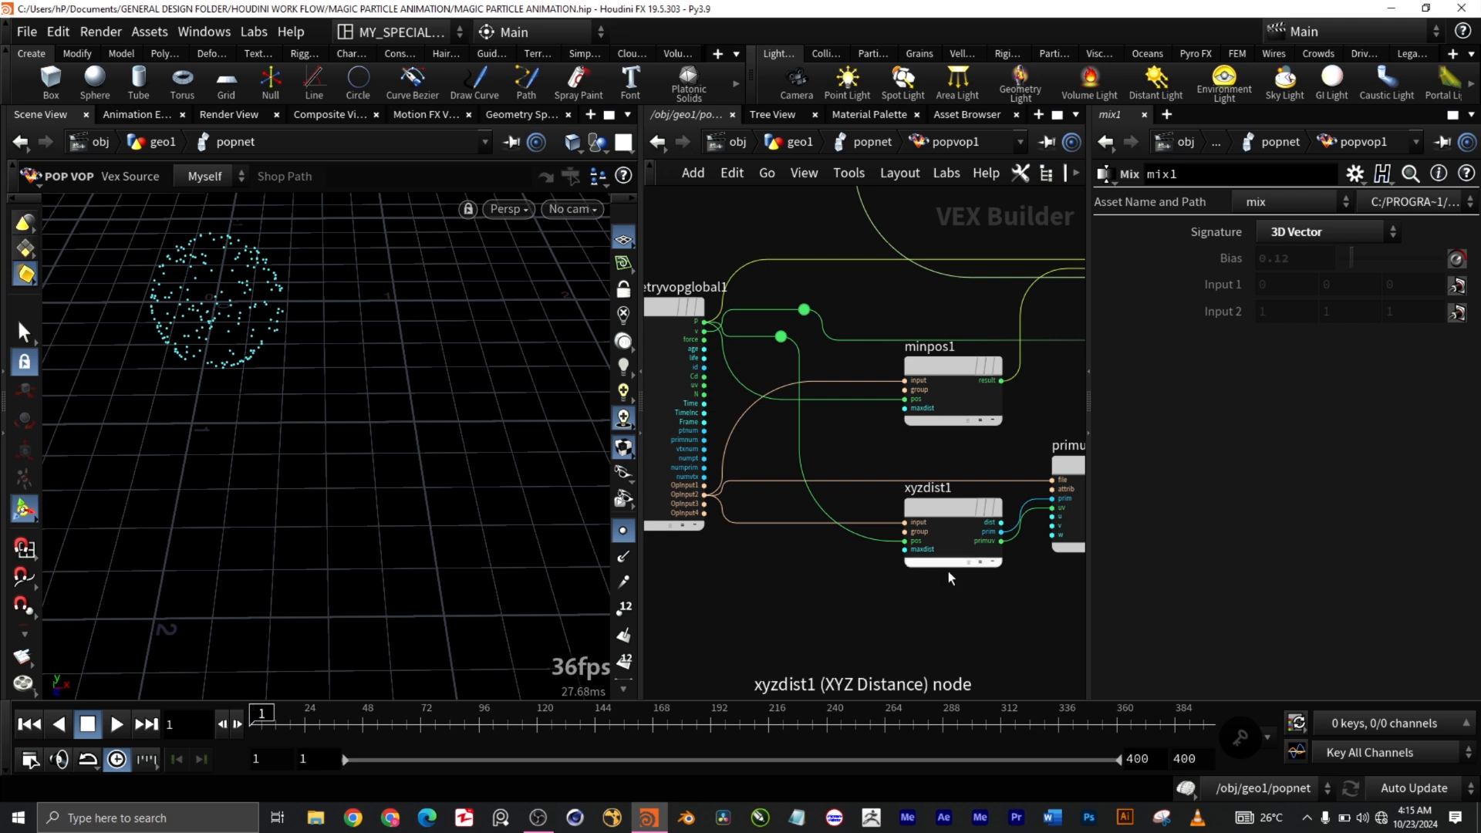
pyautogui.middleClick(968, 574)
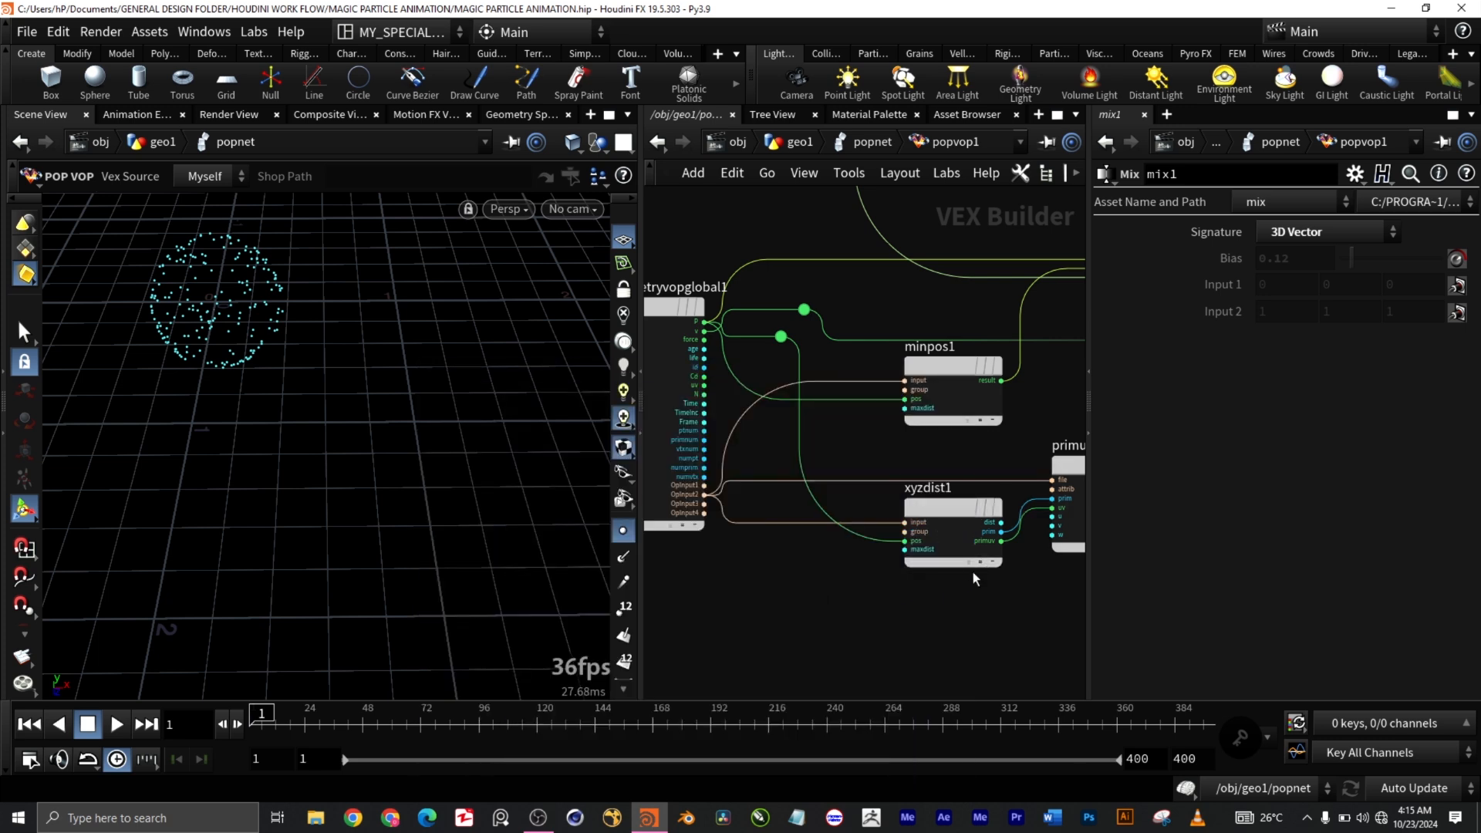
pyautogui.moveTo(1019, 598); pyautogui.dragTo(876, 595, button='middle')
pyautogui.scroll(-5, 910, 577)
pyautogui.click(843, 512)
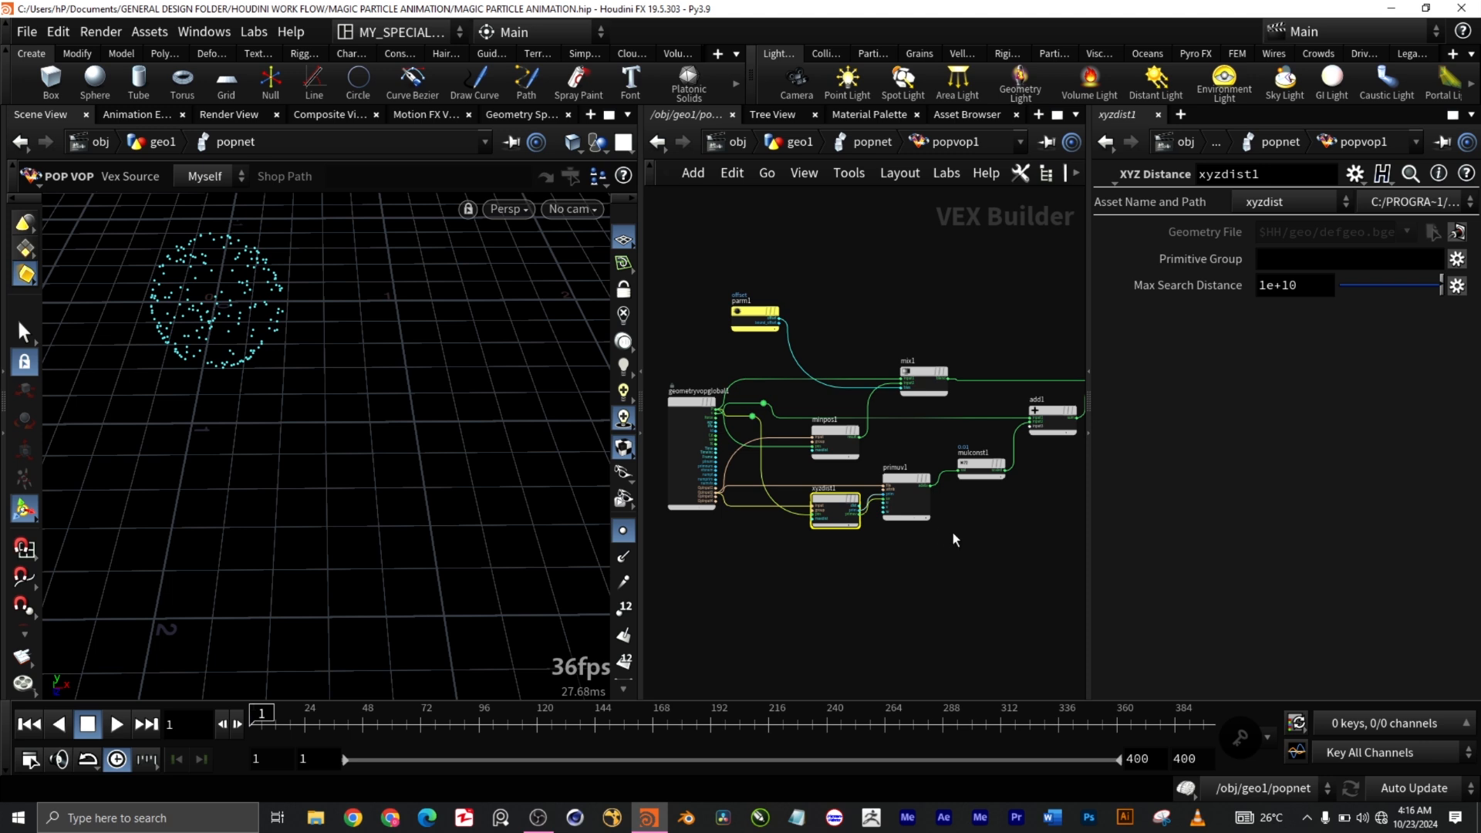
pyautogui.scroll(5, 978, 523)
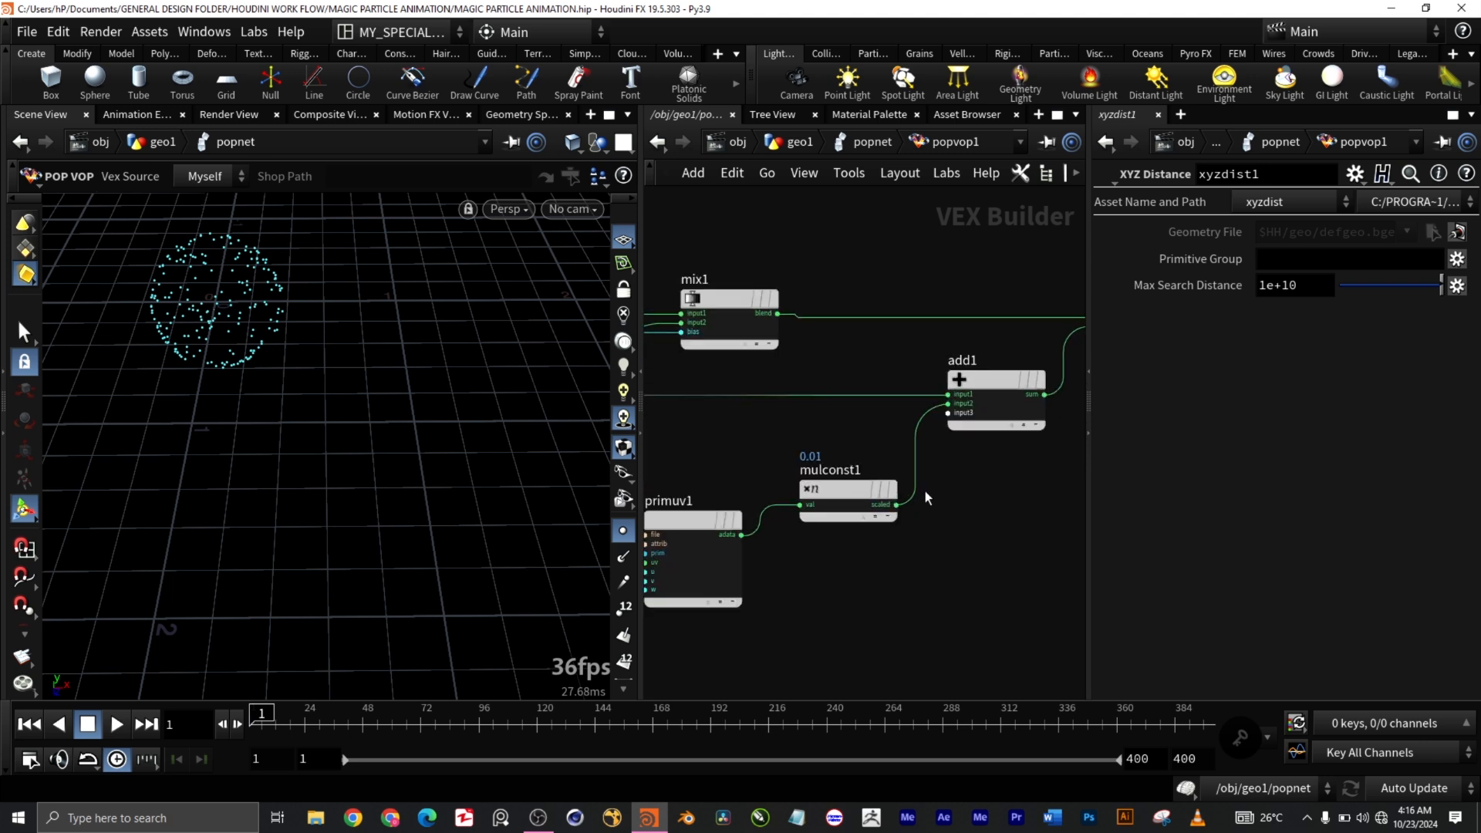
# Step: Set mulconst1 to a 3D Vector signature with multiplier 0.01
pyautogui.click(864, 505)
pyautogui.scroll(-5, 982, 479)
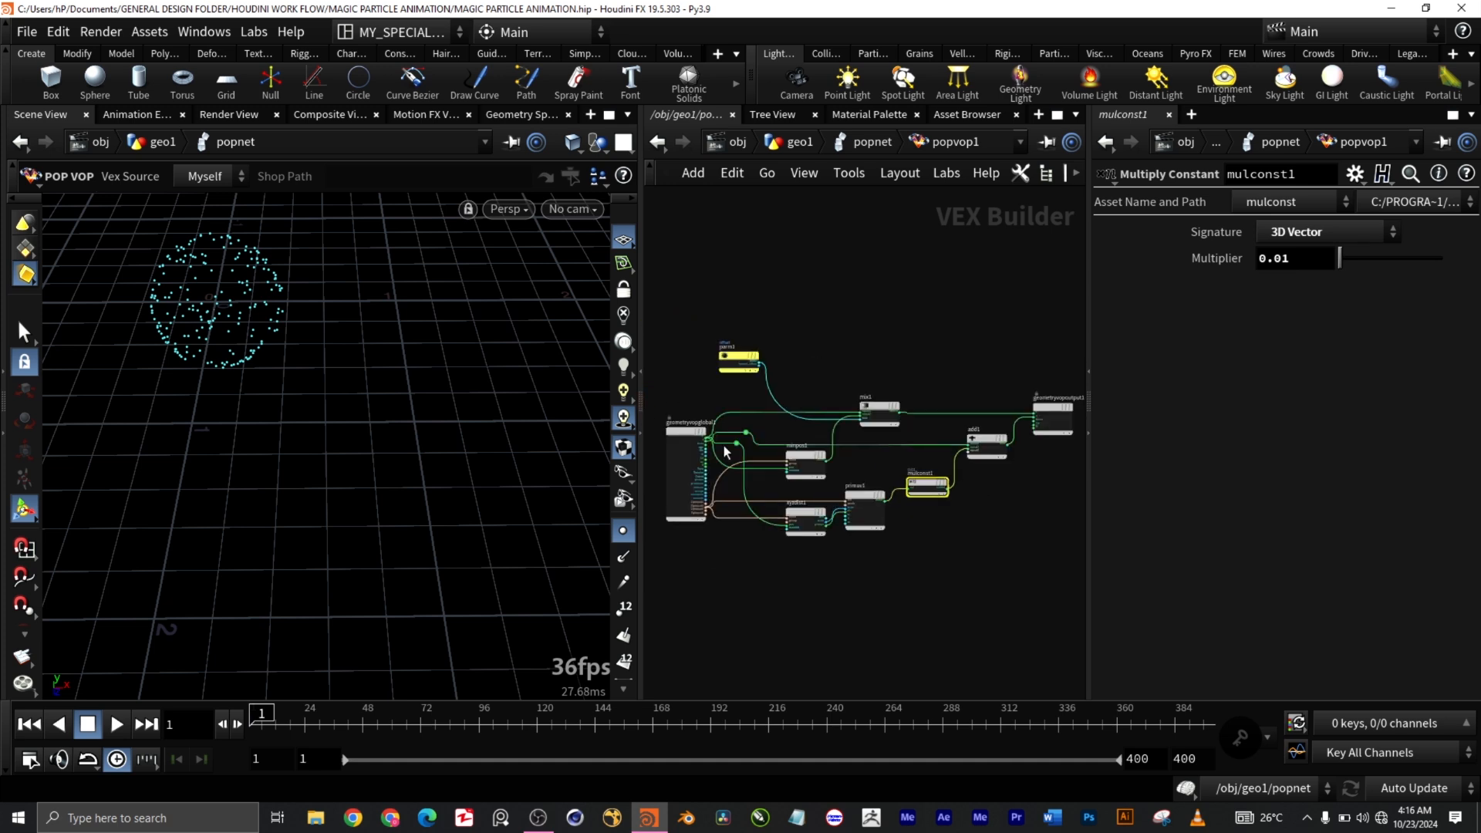
pyautogui.scroll(4, 732, 453)
pyautogui.scroll(2, 703, 441)
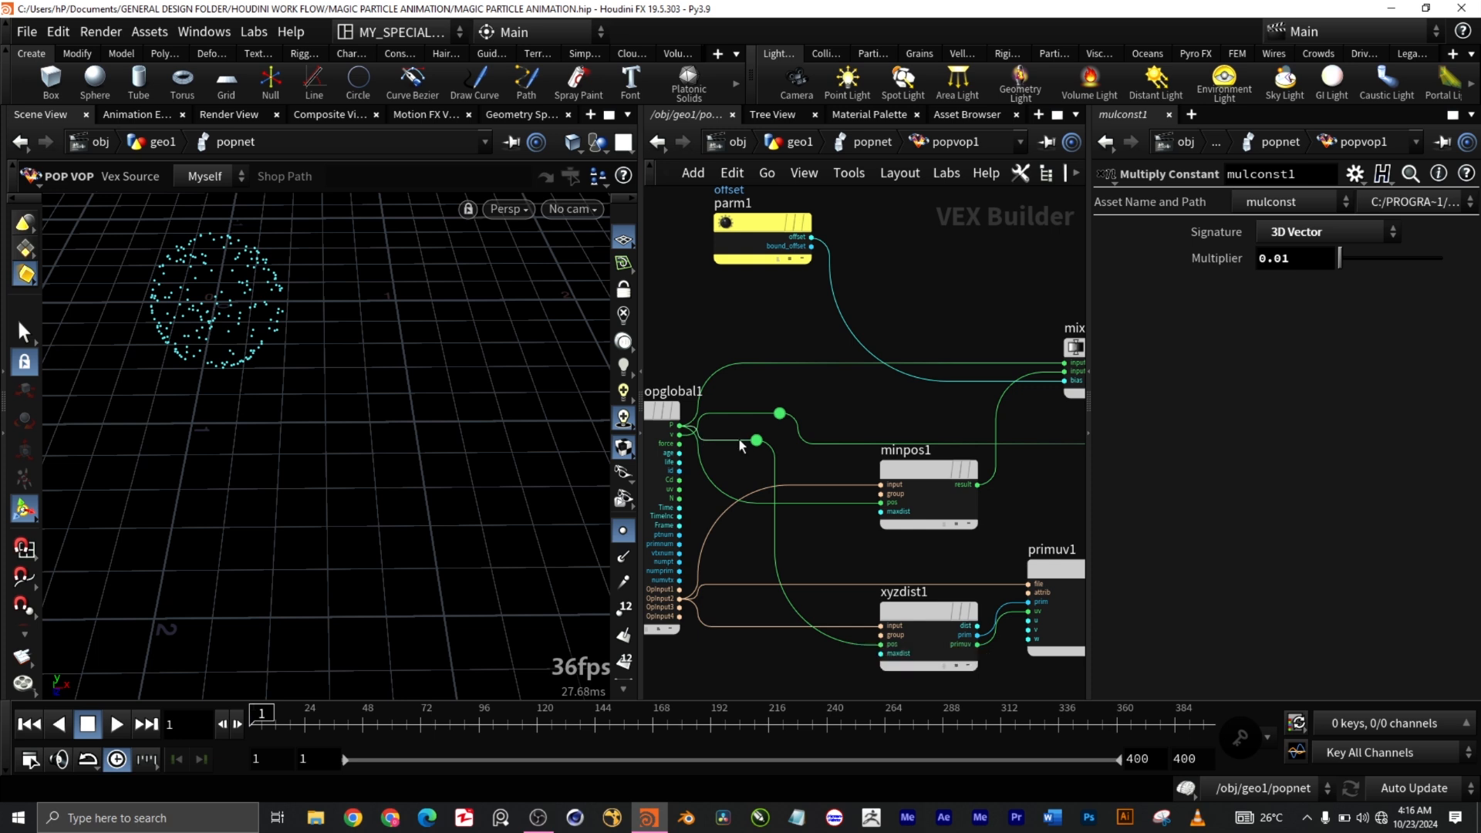
pyautogui.scroll(-6, 941, 494)
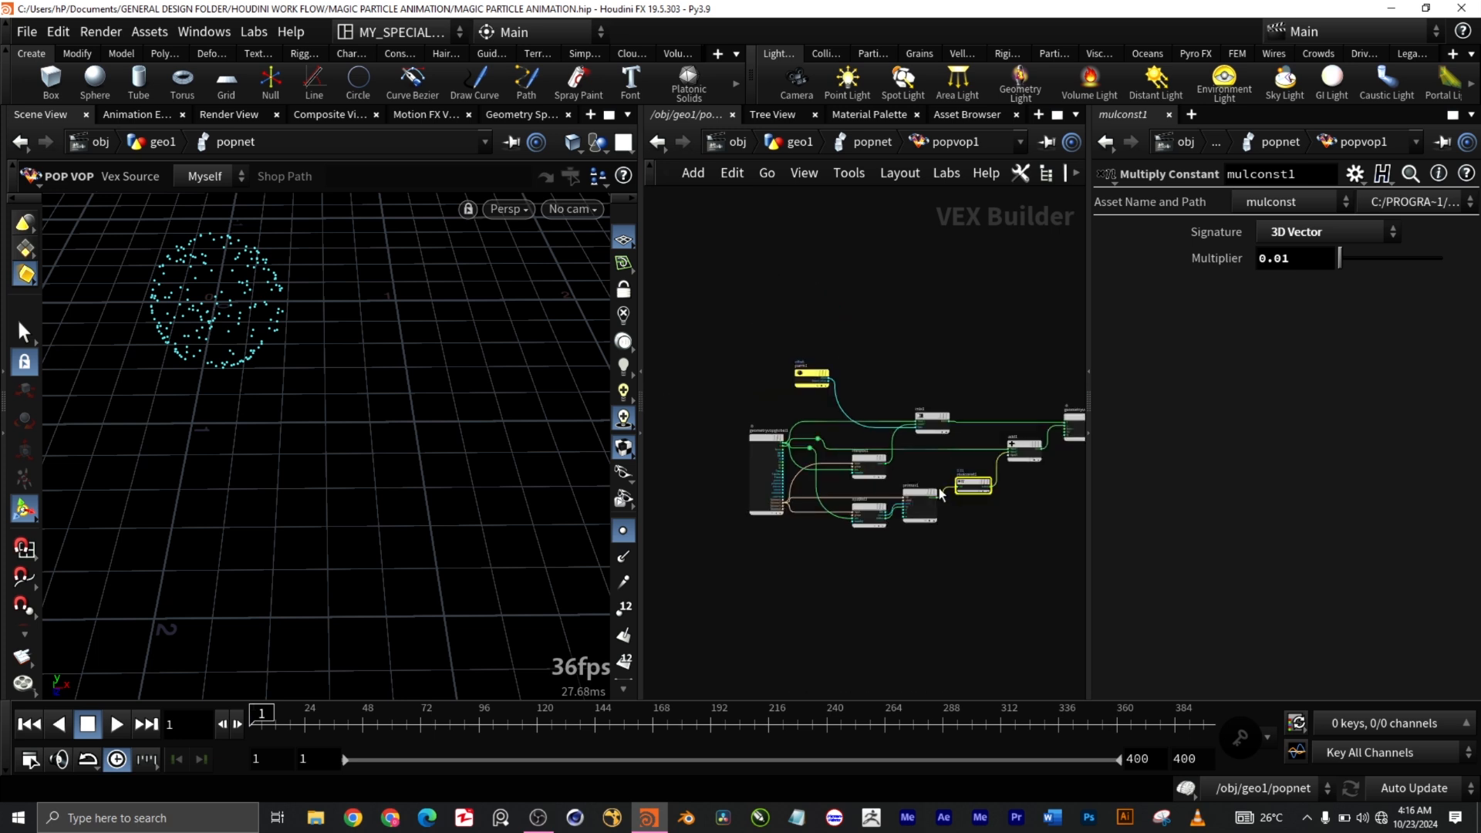
pyautogui.scroll(8, 1022, 485)
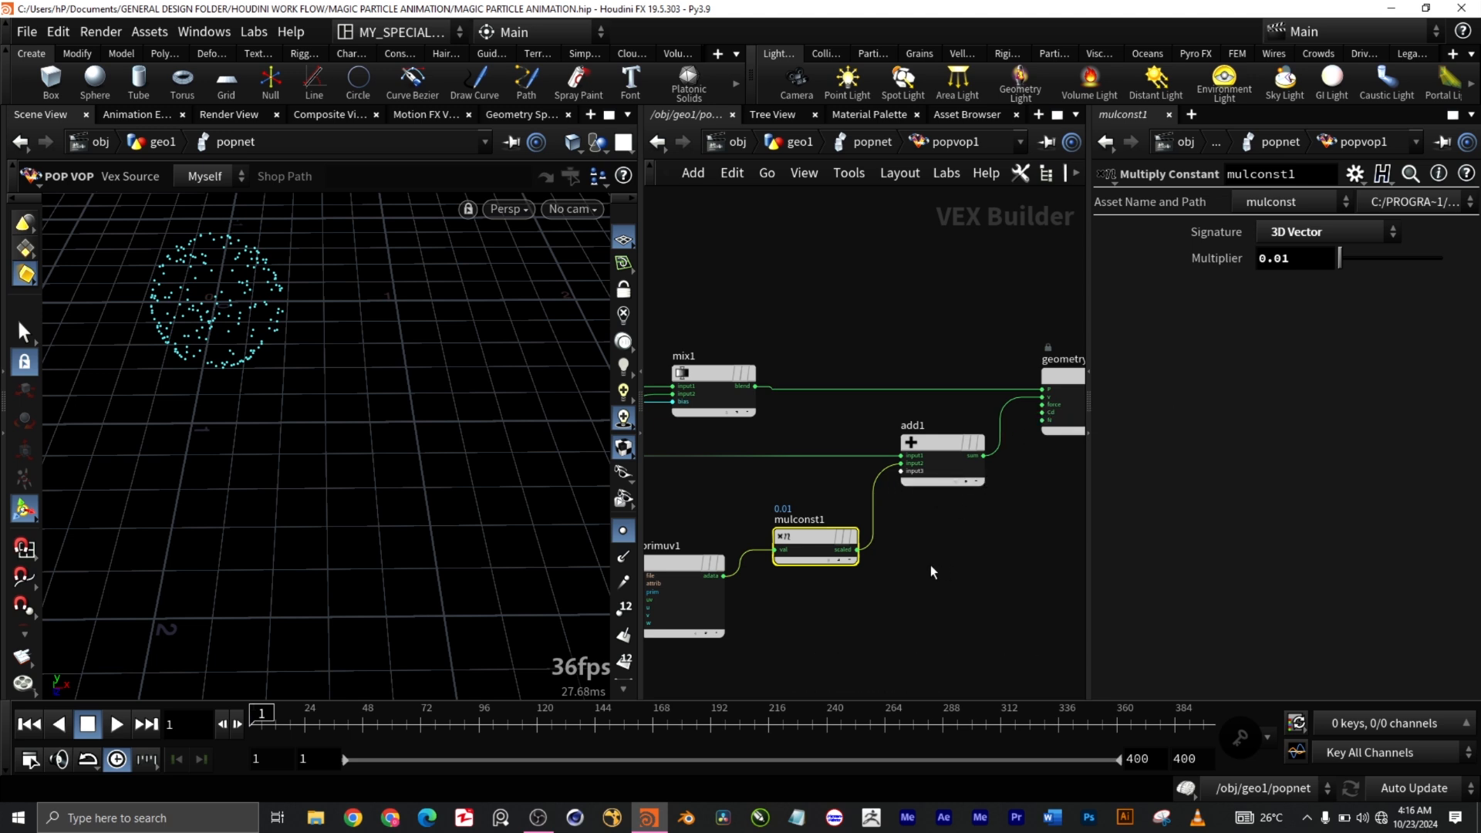
pyautogui.scroll(-8, 918, 569)
pyautogui.scroll(3, 780, 551)
pyautogui.scroll(-4, 781, 549)
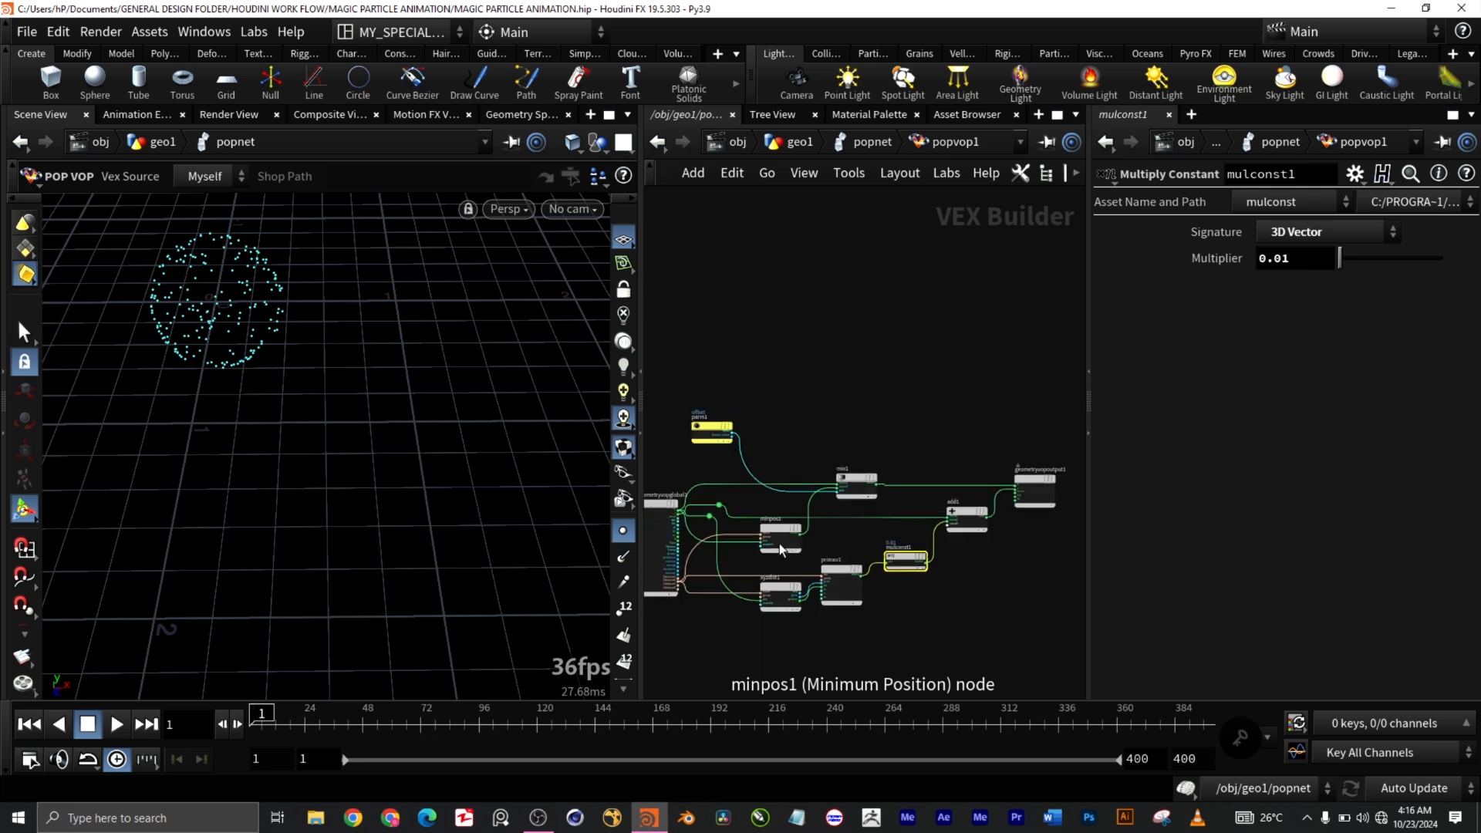
pyautogui.scroll(5, 738, 563)
pyautogui.scroll(-2, 865, 565)
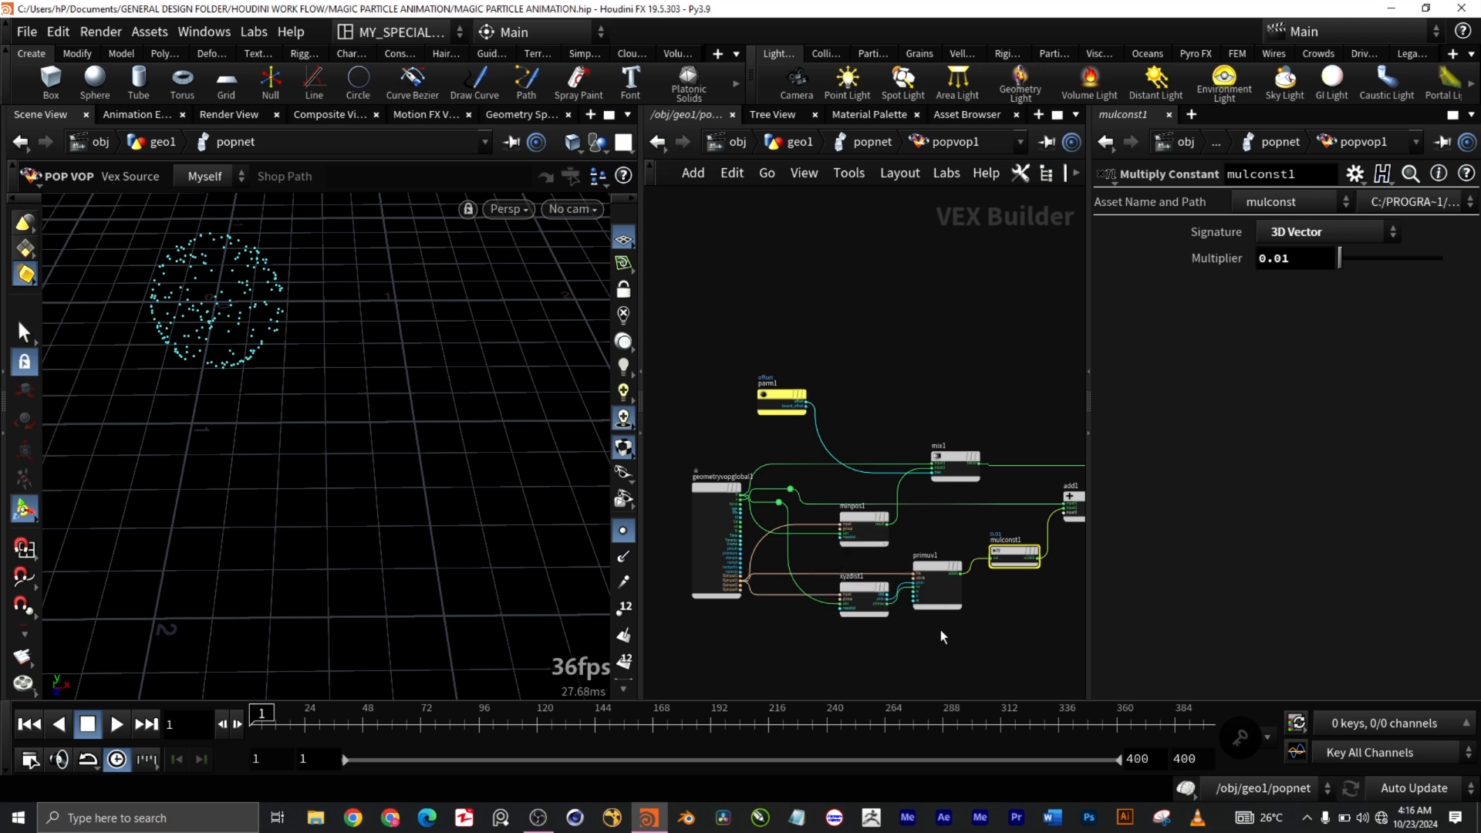
pyautogui.scroll(3, 941, 622)
pyautogui.scroll(-4, 942, 619)
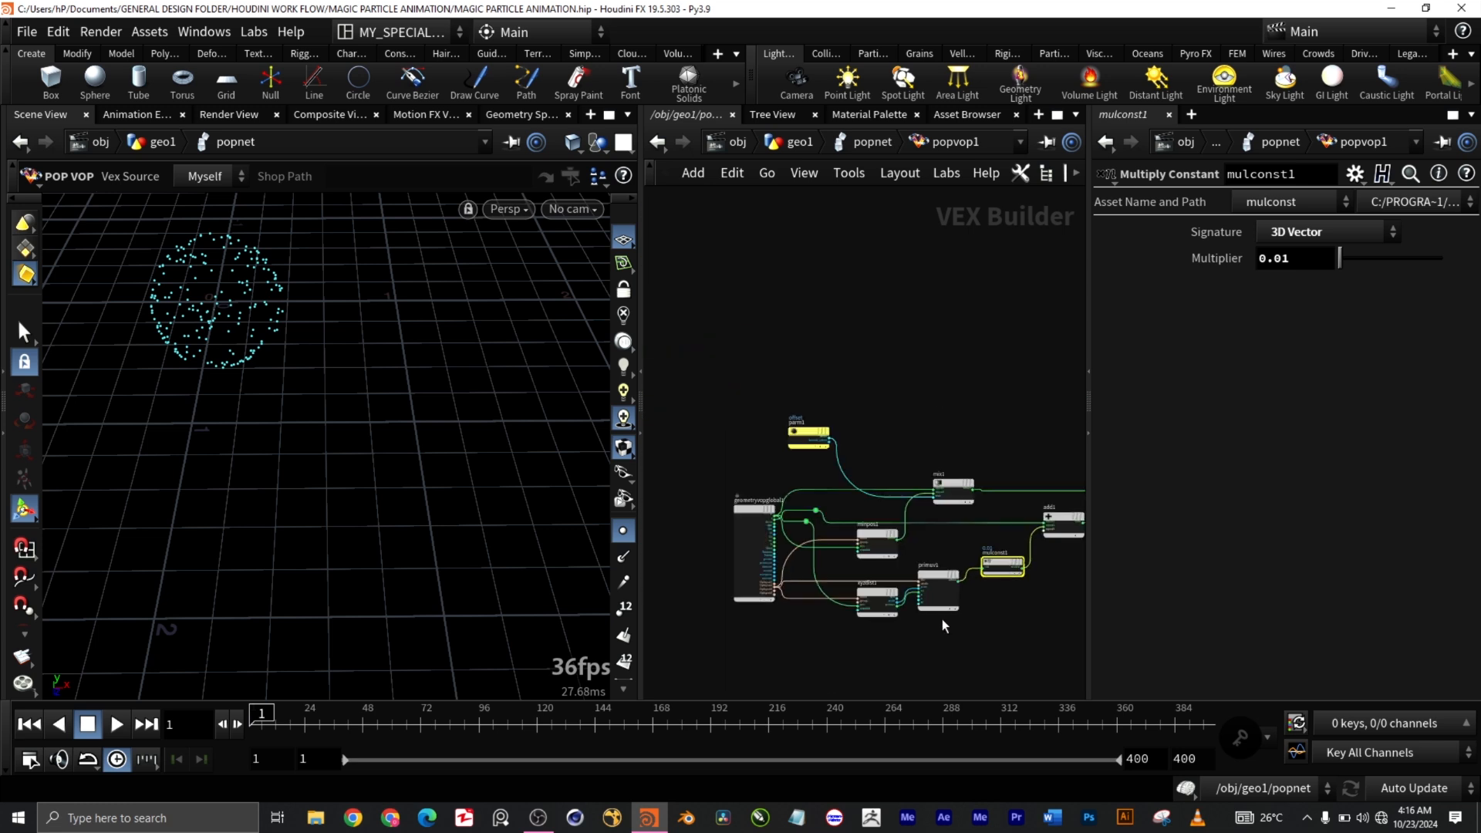
pyautogui.moveTo(990, 623); pyautogui.dragTo(867, 590, button='middle')
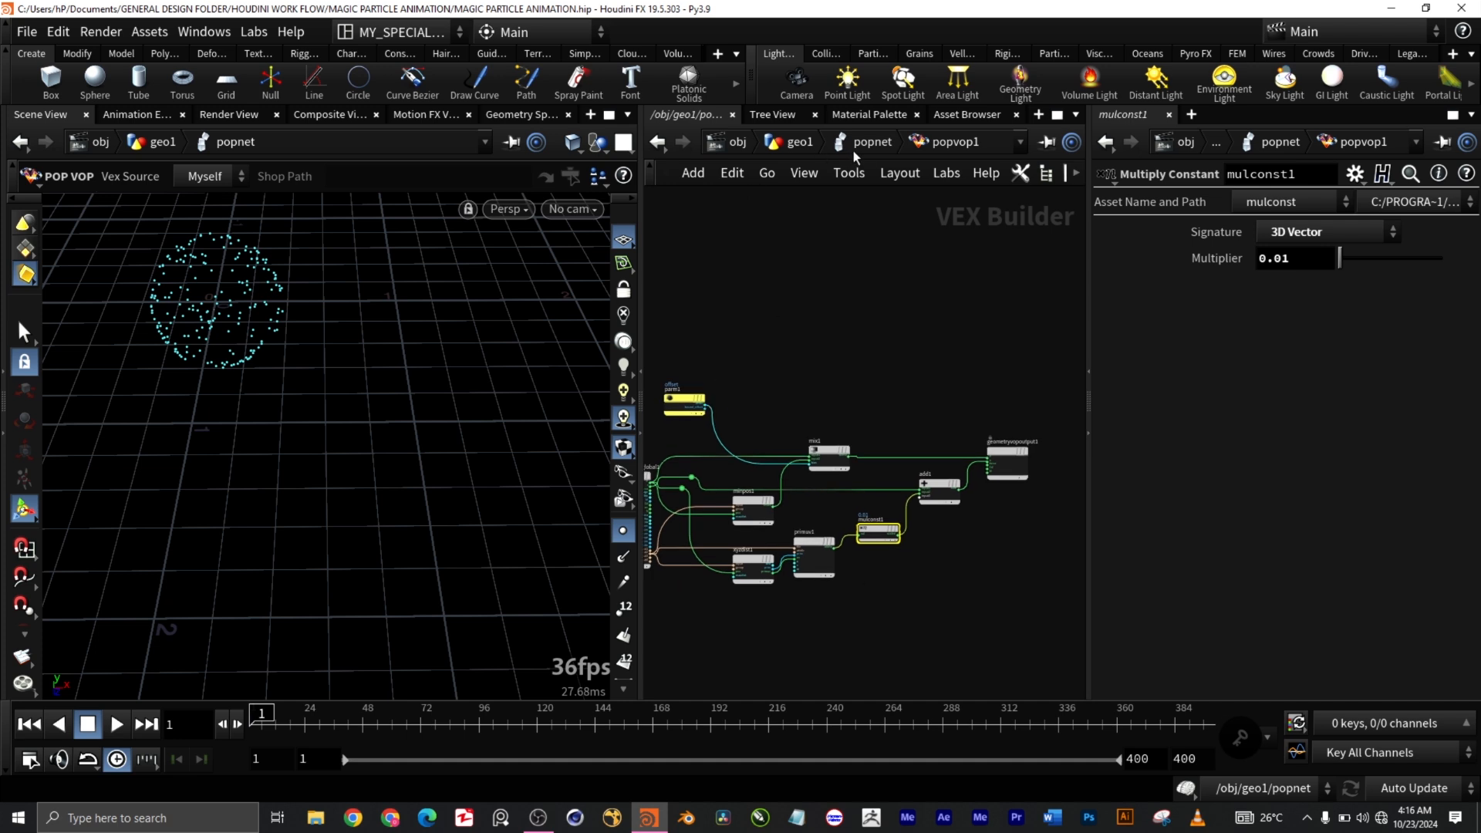
# Step: Climb from the VEX network through popnet up to geo1 and reframe the particle sphere
pyautogui.click(861, 152)
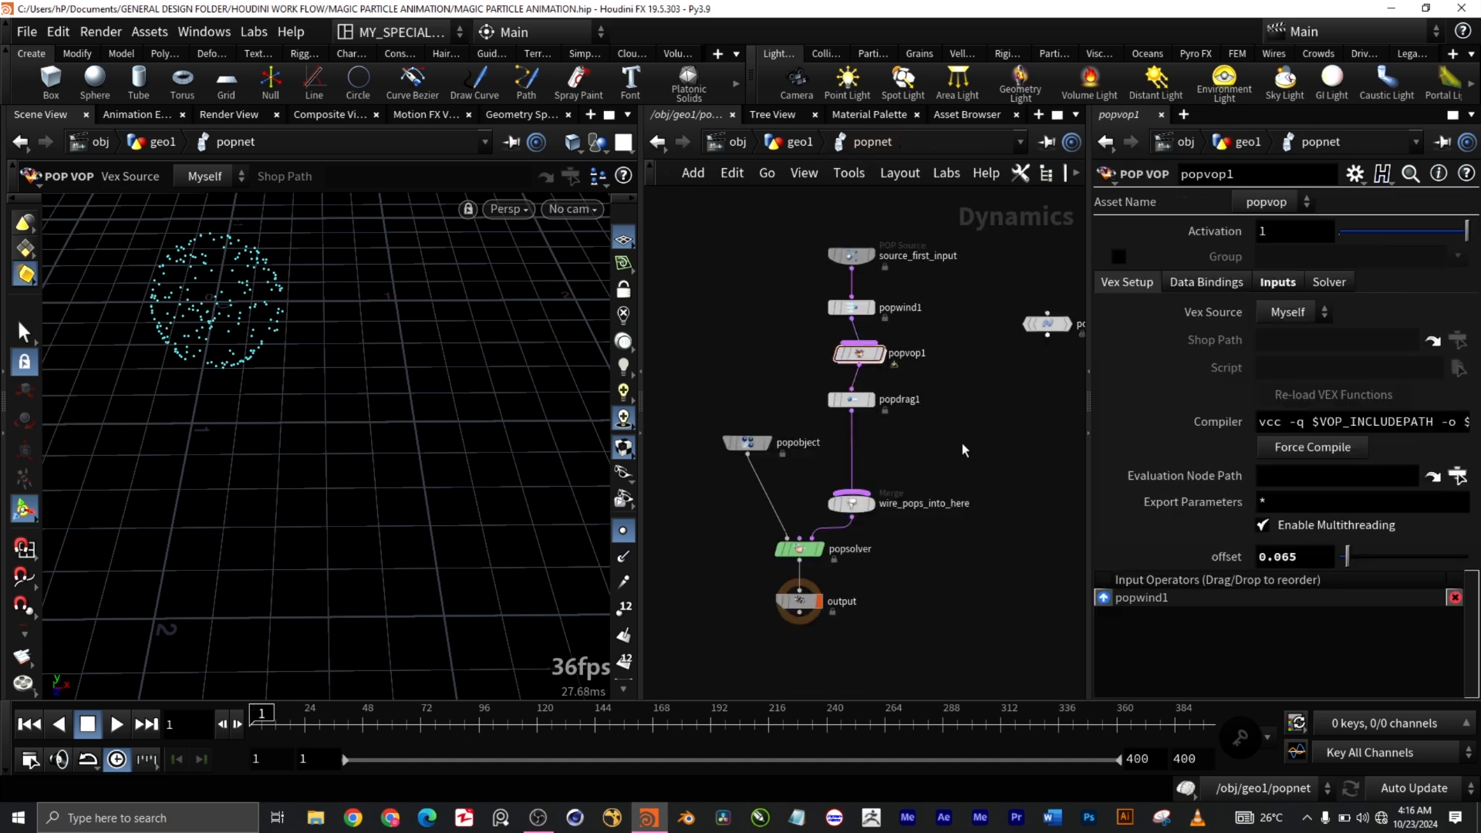
pyautogui.click(795, 143)
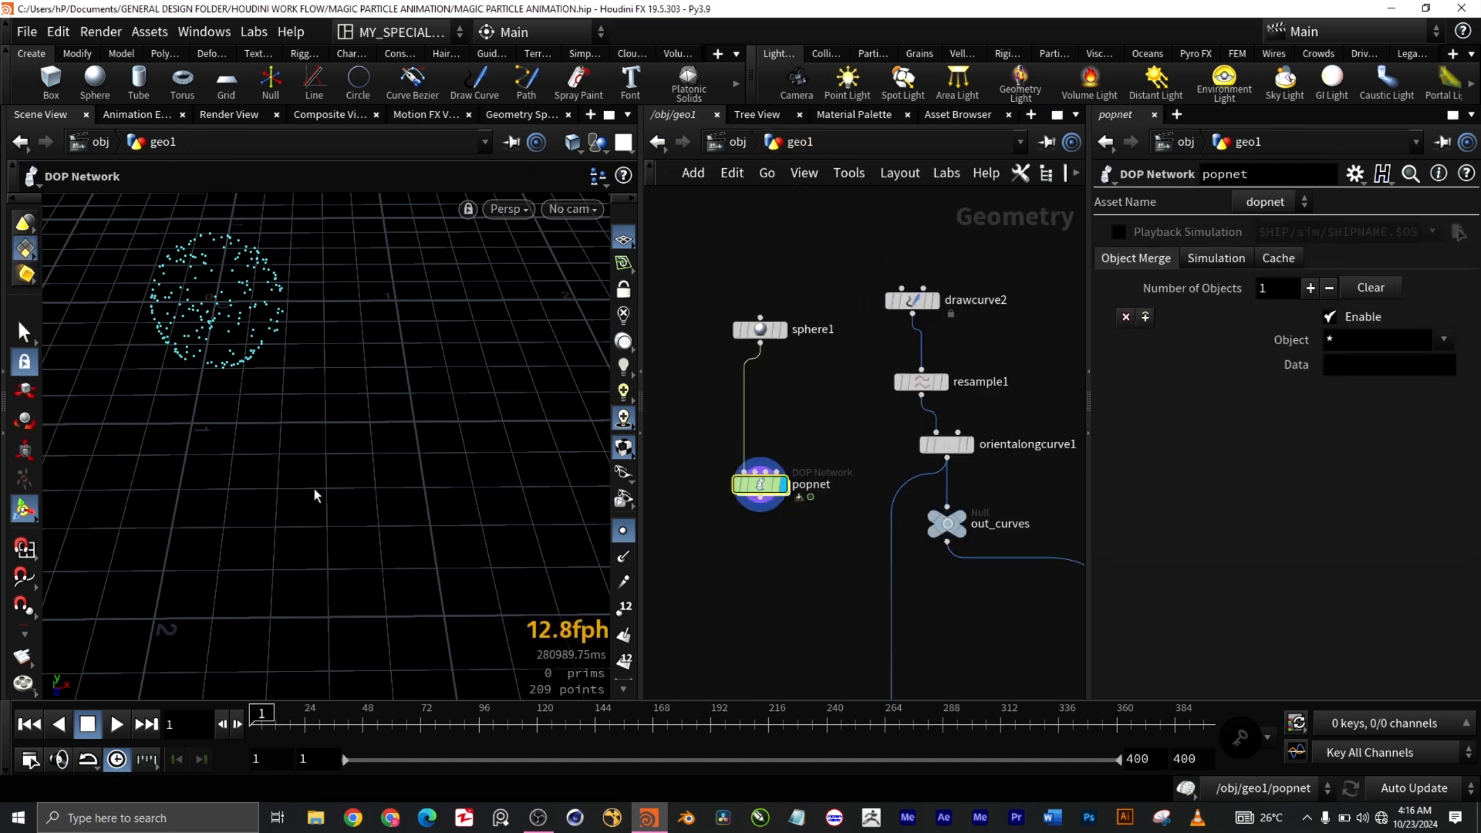
pyautogui.keyDown('alt'); pyautogui.scroll(-8, 326, 466); pyautogui.keyUp('alt')
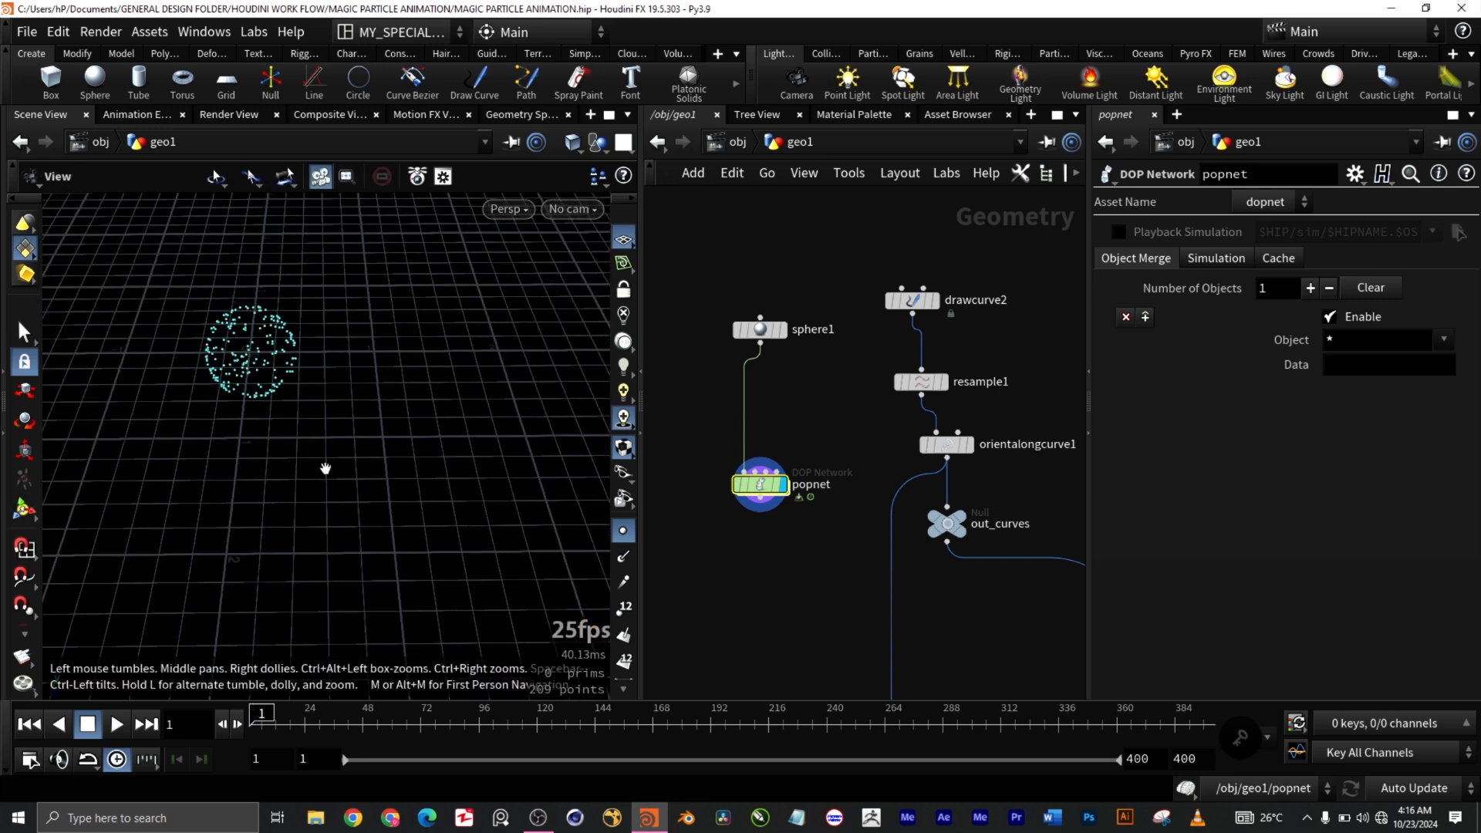
pyautogui.keyDown('alt'); pyautogui.scroll(-1, 370, 504); pyautogui.keyUp('alt')
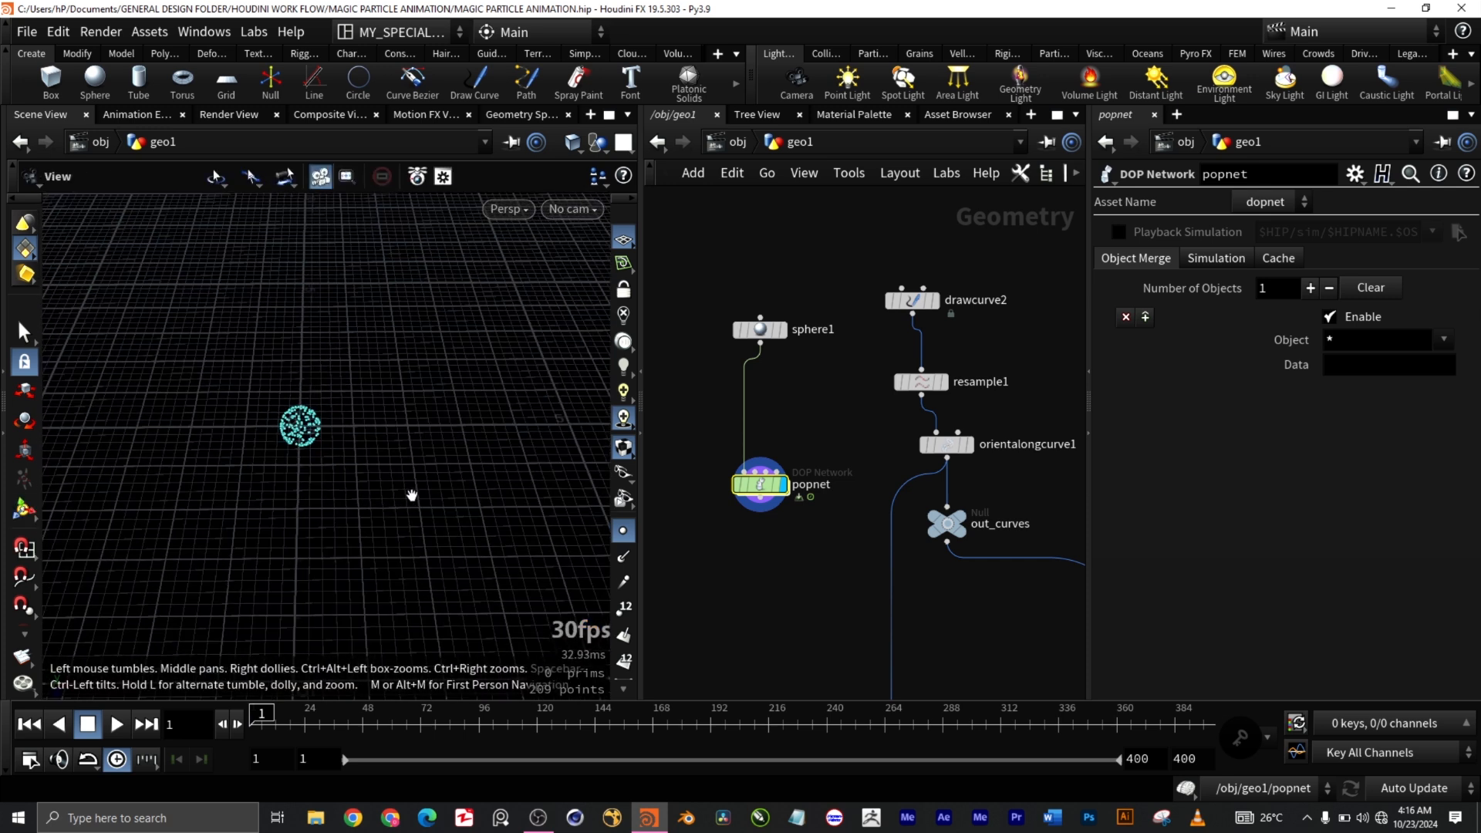
pyautogui.keyDown('alt'); pyautogui.moveTo(448, 486); pyautogui.dragTo(278, 486, button='middle'); pyautogui.keyUp('alt')
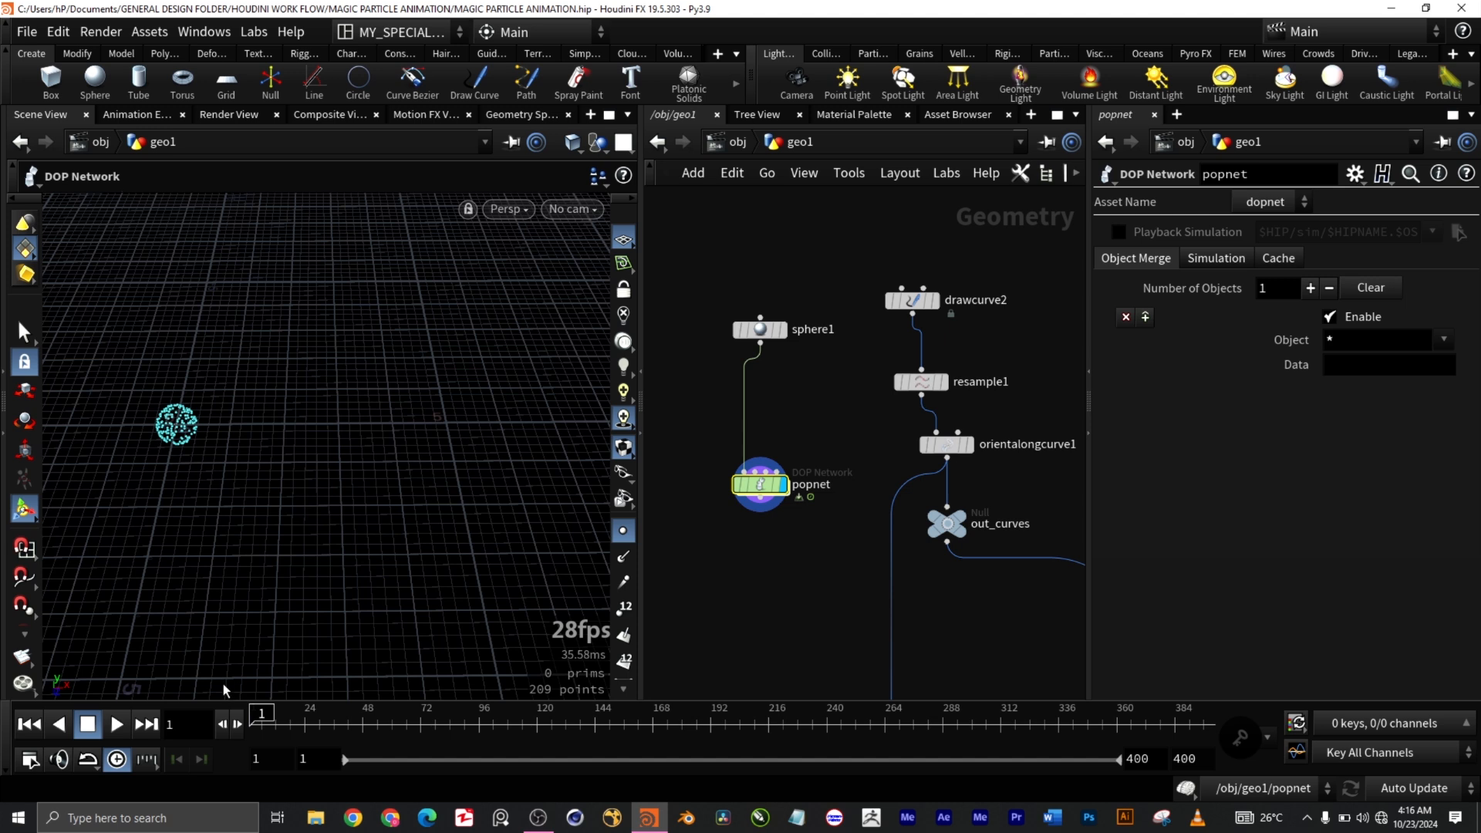
# Step: Play the popnet simulation and orbit the viewport to watch particles stream along the curves
pyautogui.click(117, 725)
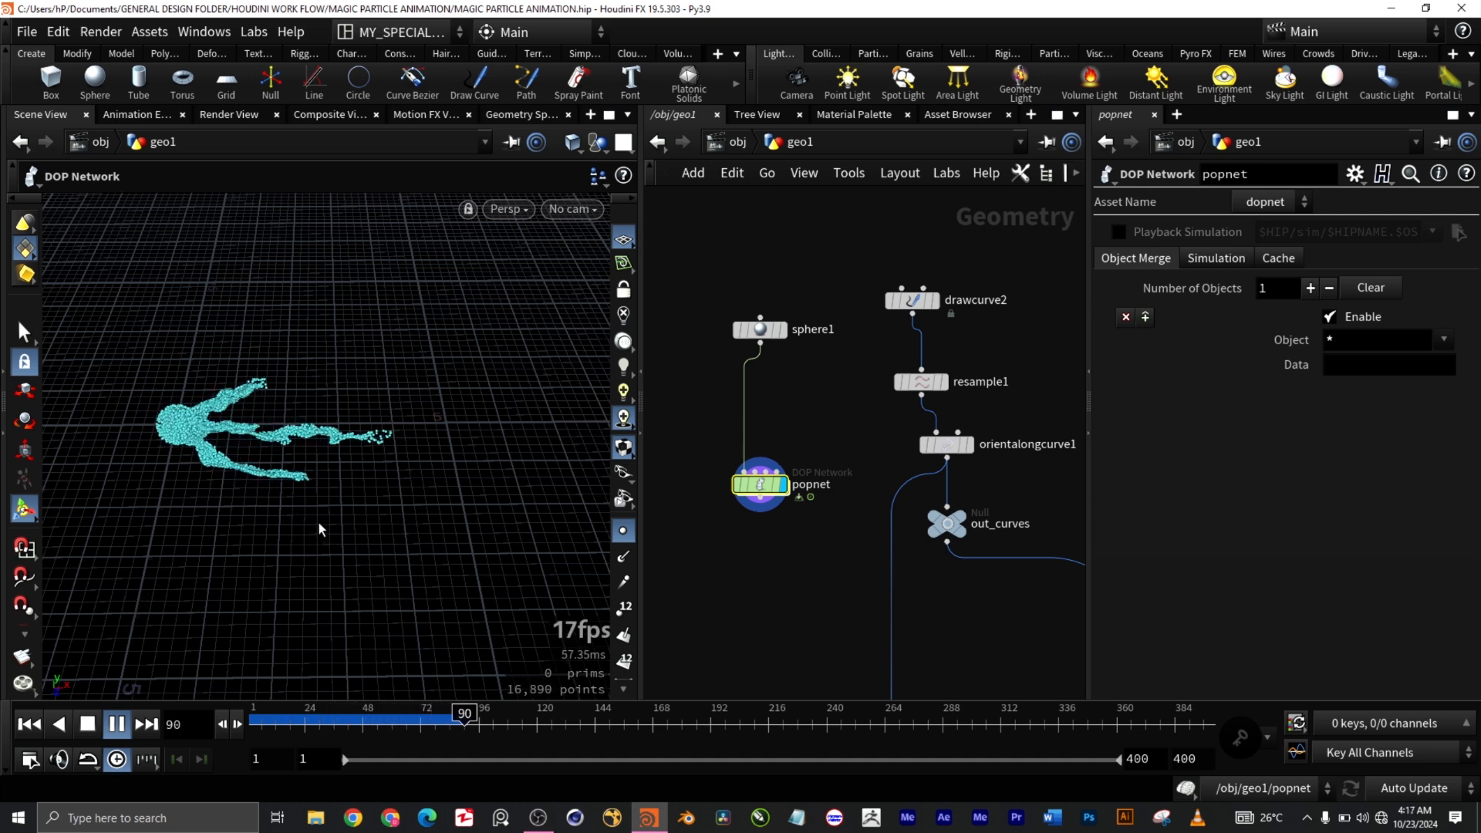
pyautogui.click(624, 532)
pyautogui.press('Escape')
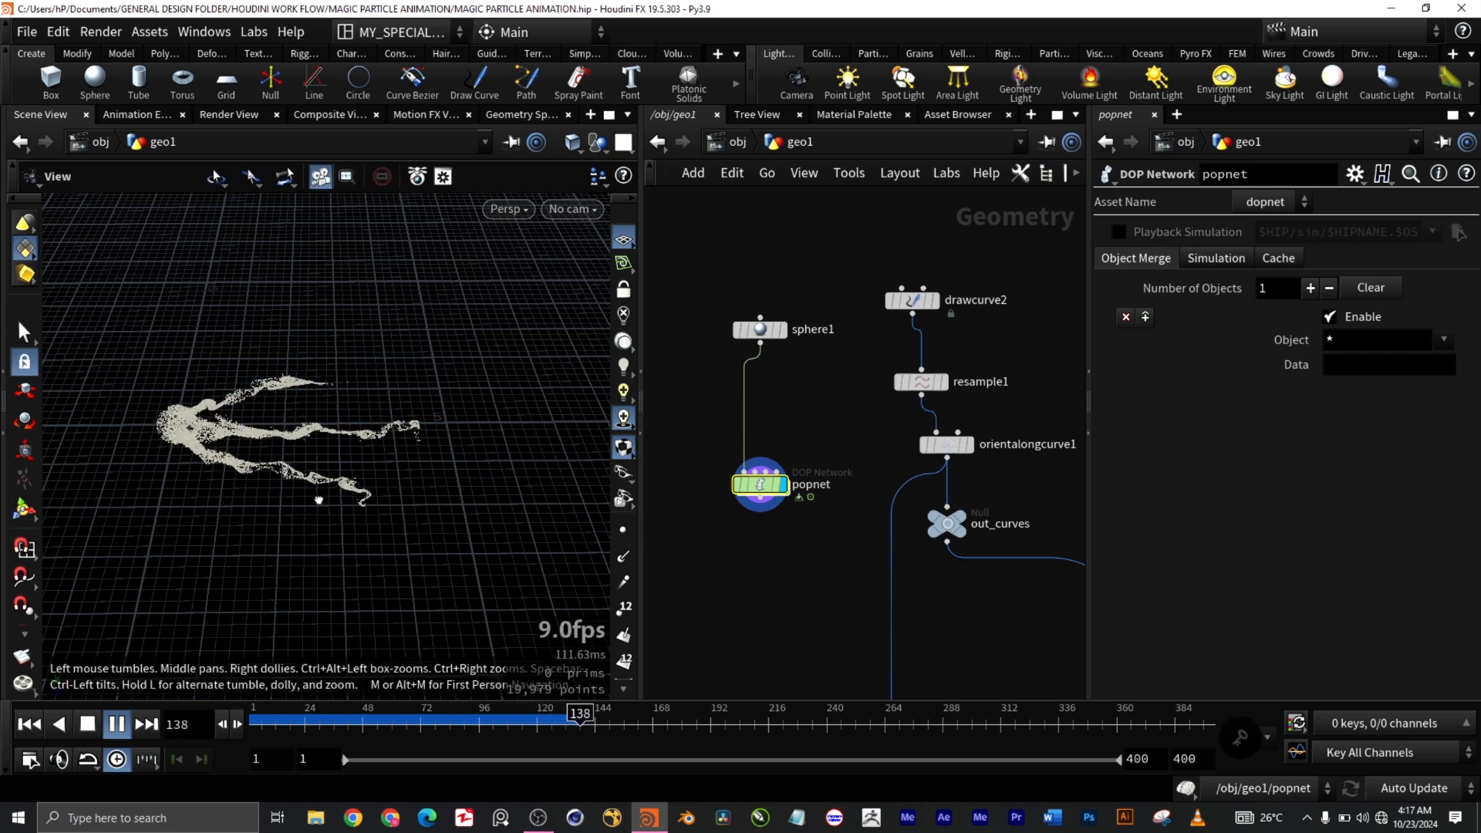
pyautogui.moveTo(321, 497); pyautogui.dragTo(316, 479)
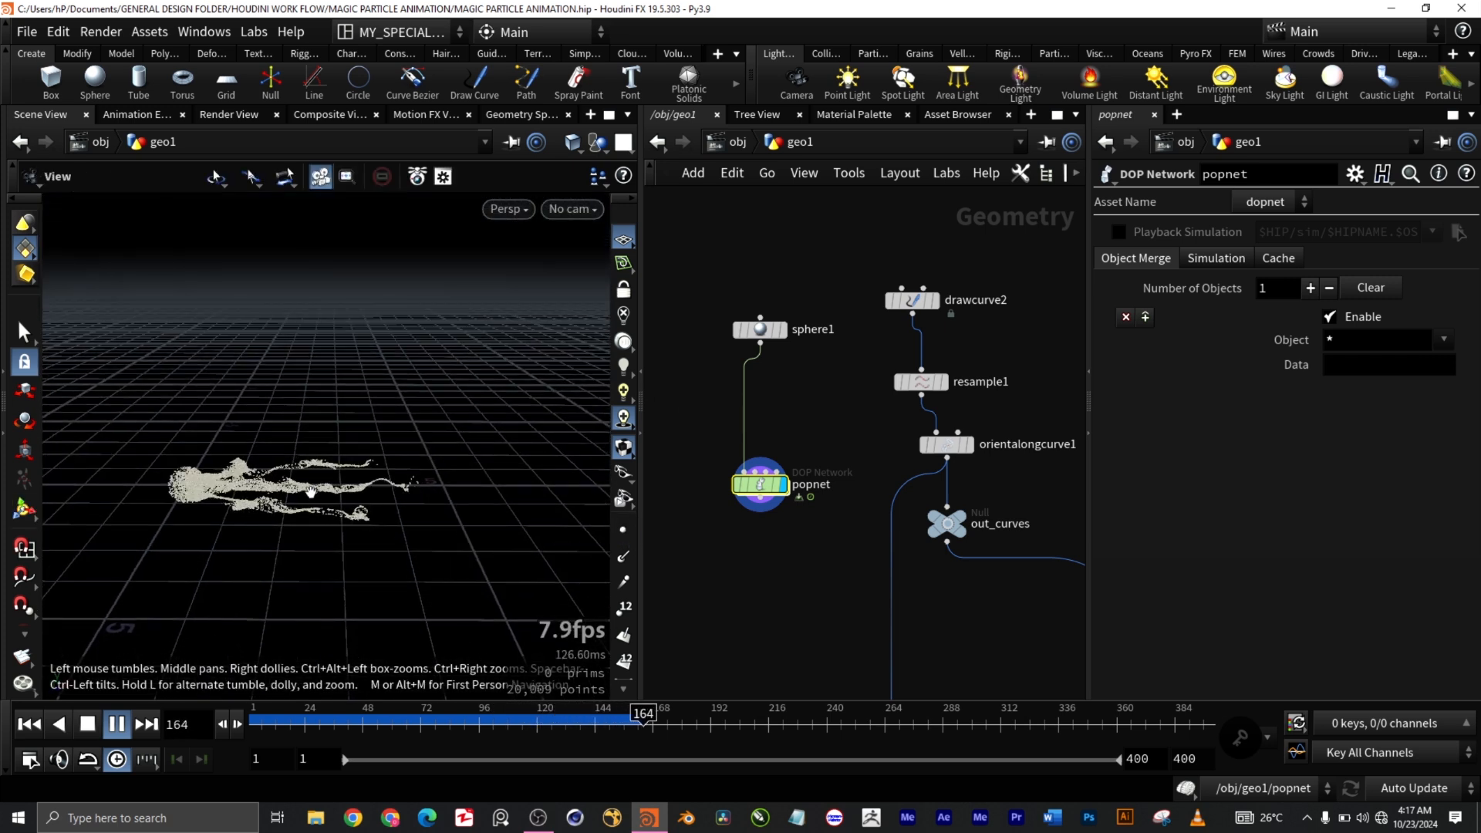
pyautogui.scroll(5, 310, 492)
pyautogui.scroll(-10, 339, 492)
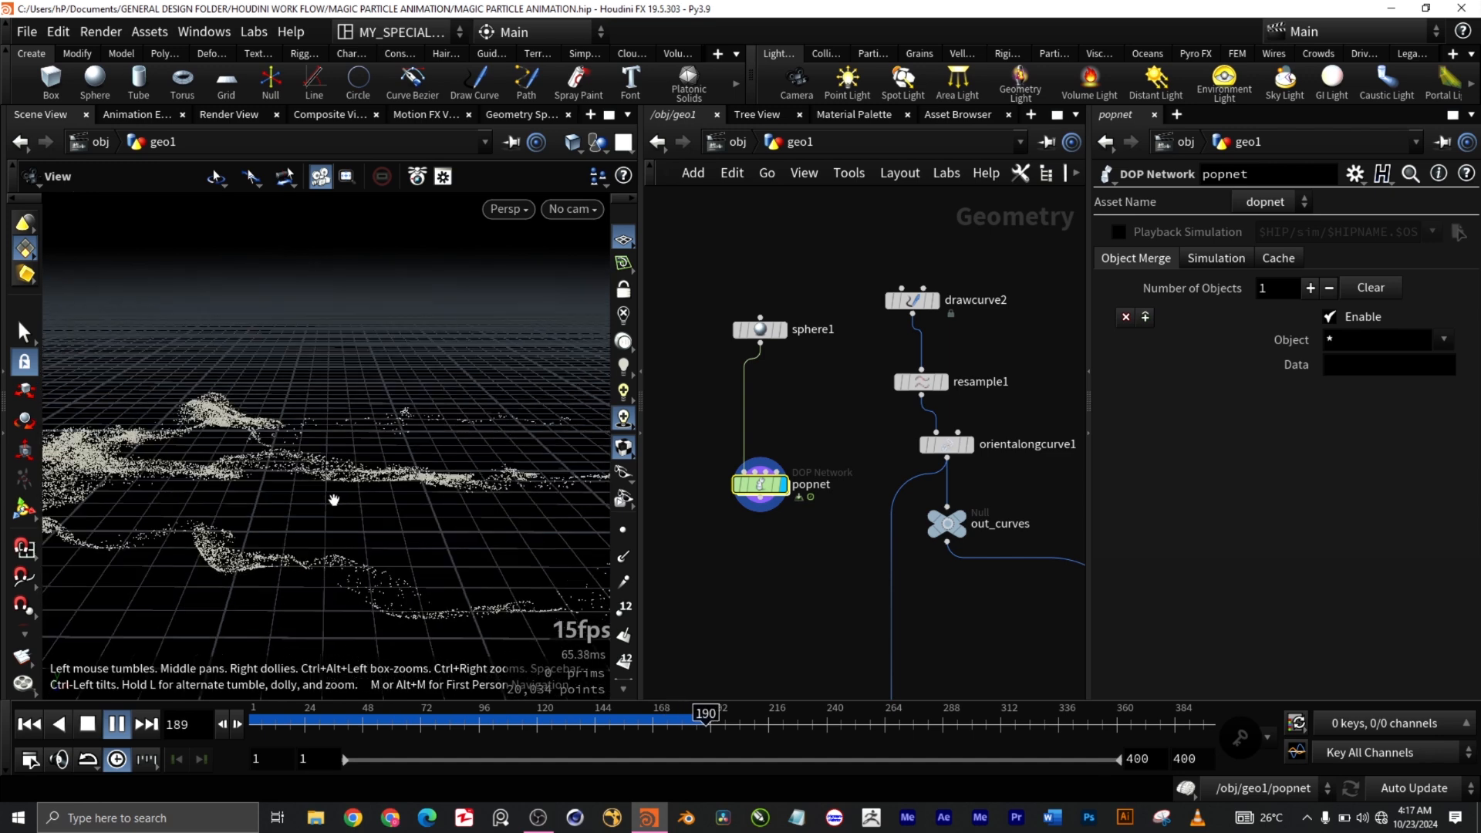
pyautogui.moveTo(324, 549)
pyautogui.mouseDown()
pyautogui.moveTo(331, 589)
pyautogui.moveTo(308, 600)
pyautogui.moveTo(340, 571)
pyautogui.moveTo(332, 583)
pyautogui.moveTo(309, 567)
pyautogui.mouseUp()
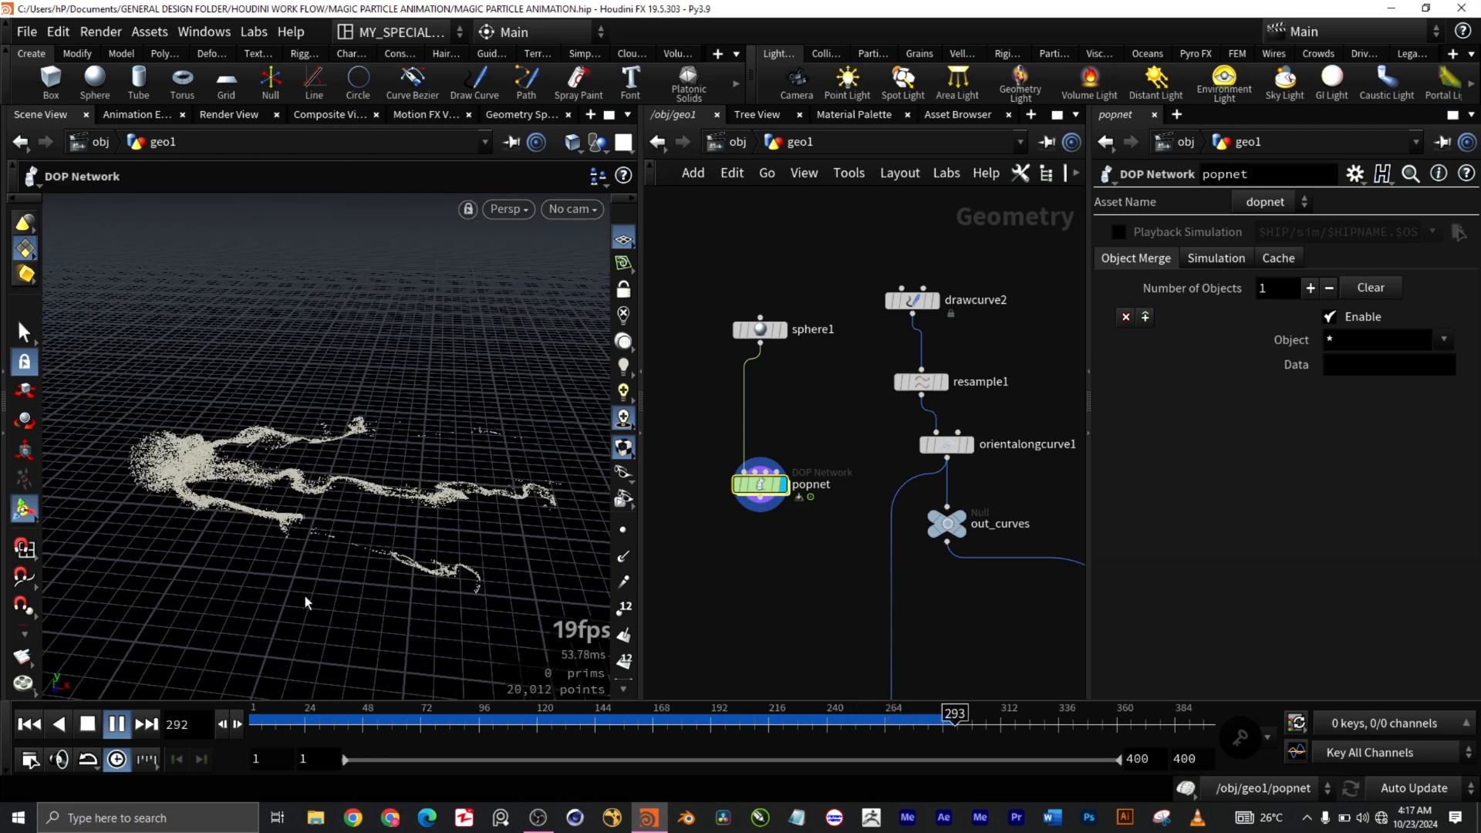
pyautogui.click(609, 115)
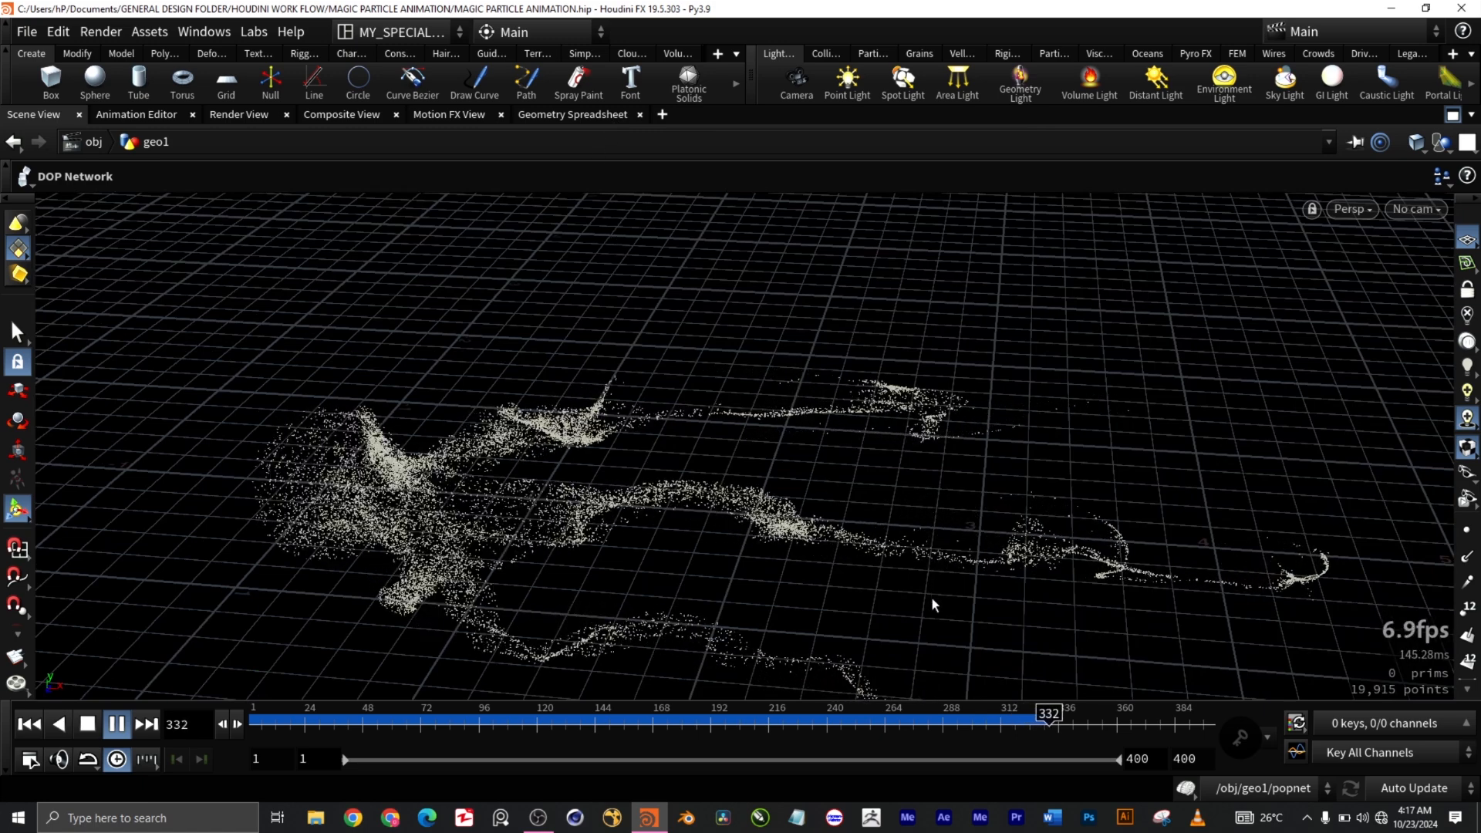
# Step: Orbit the maximized viewport around the particle streams, then restore the network and parameter panes
pyautogui.press('Escape')
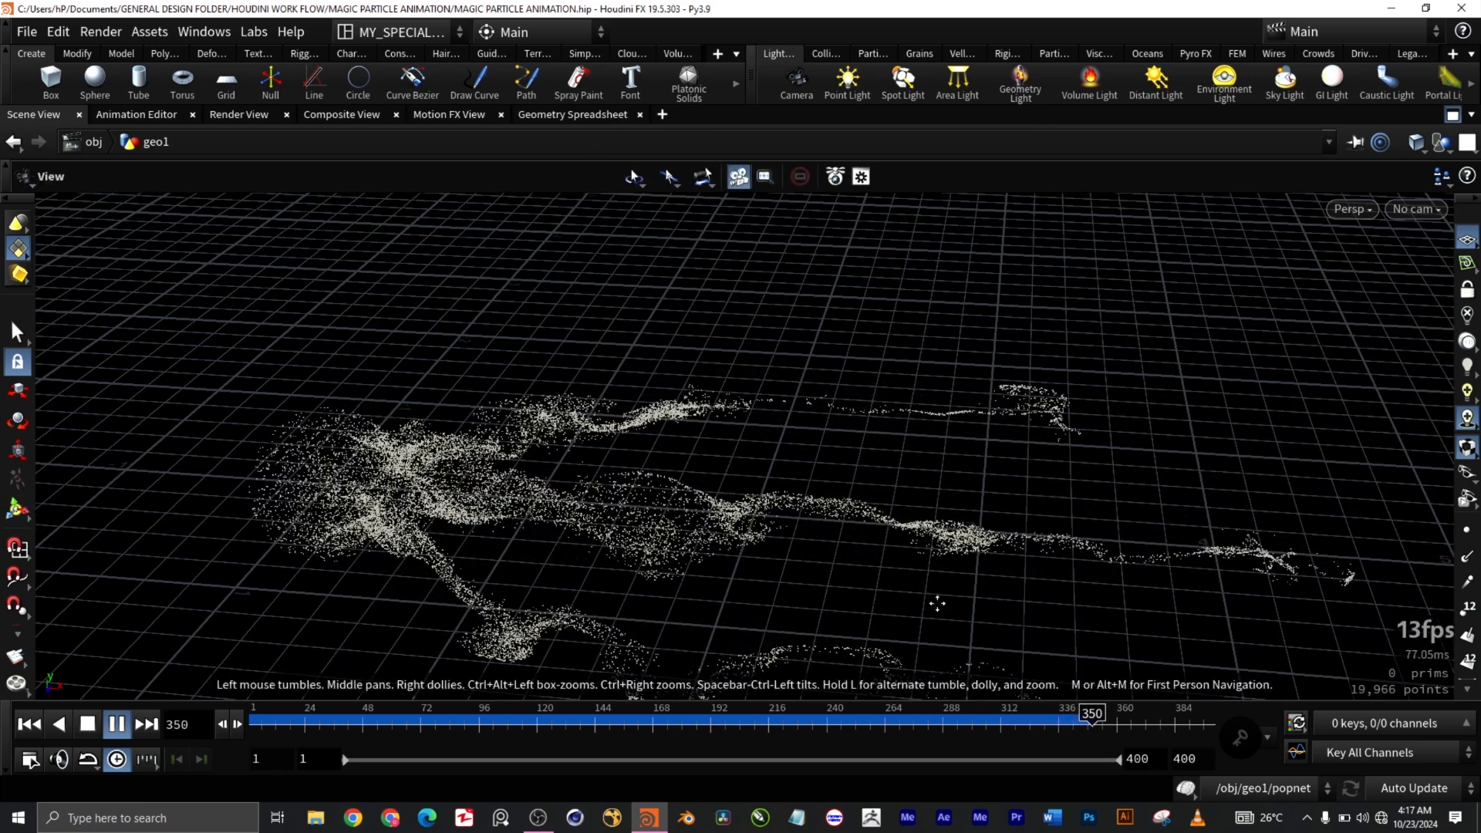
pyautogui.moveTo(933, 490); pyautogui.dragTo(892, 433)
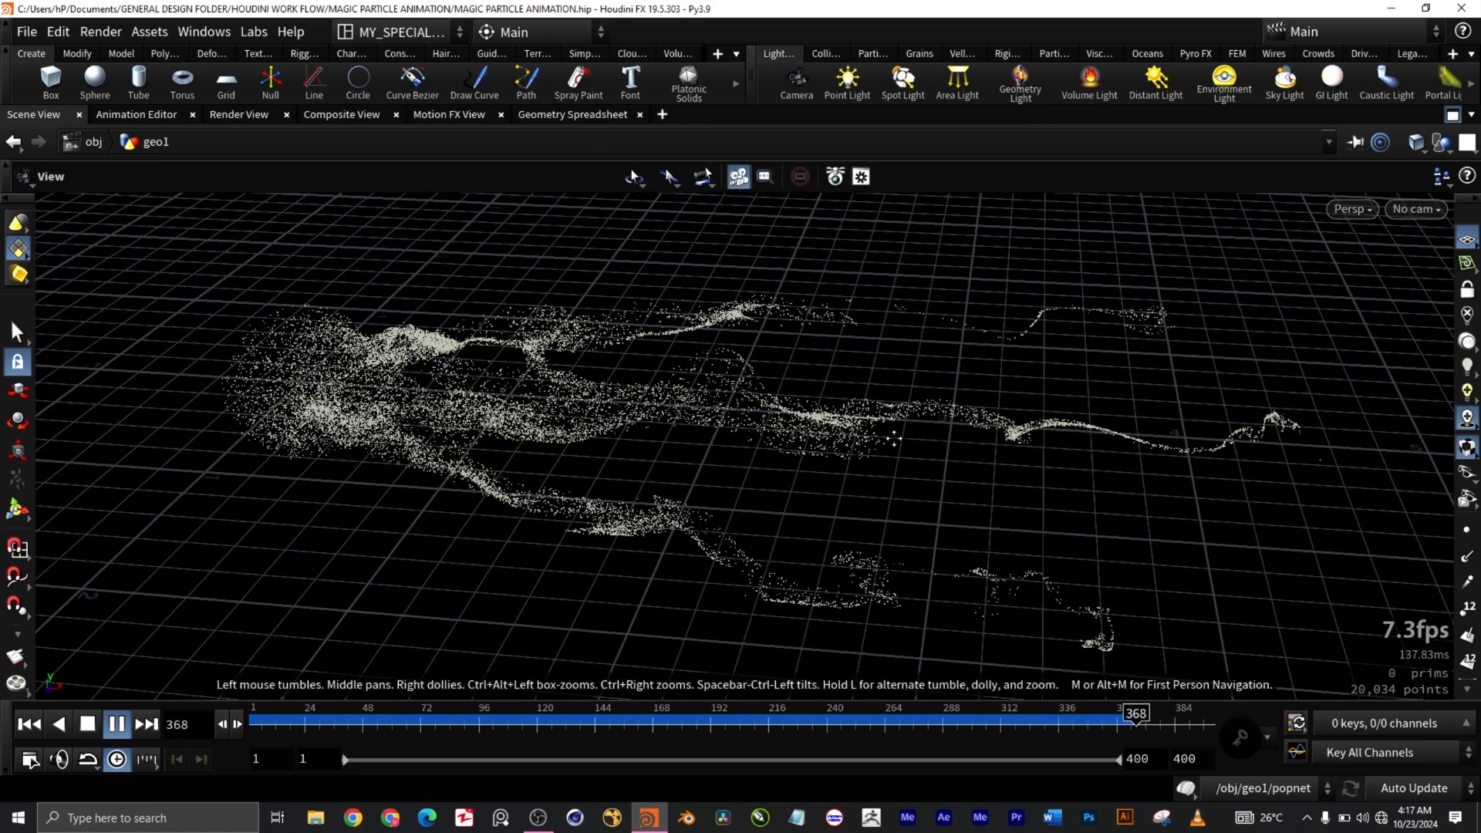
pyautogui.moveTo(651, 612); pyautogui.dragTo(647, 642)
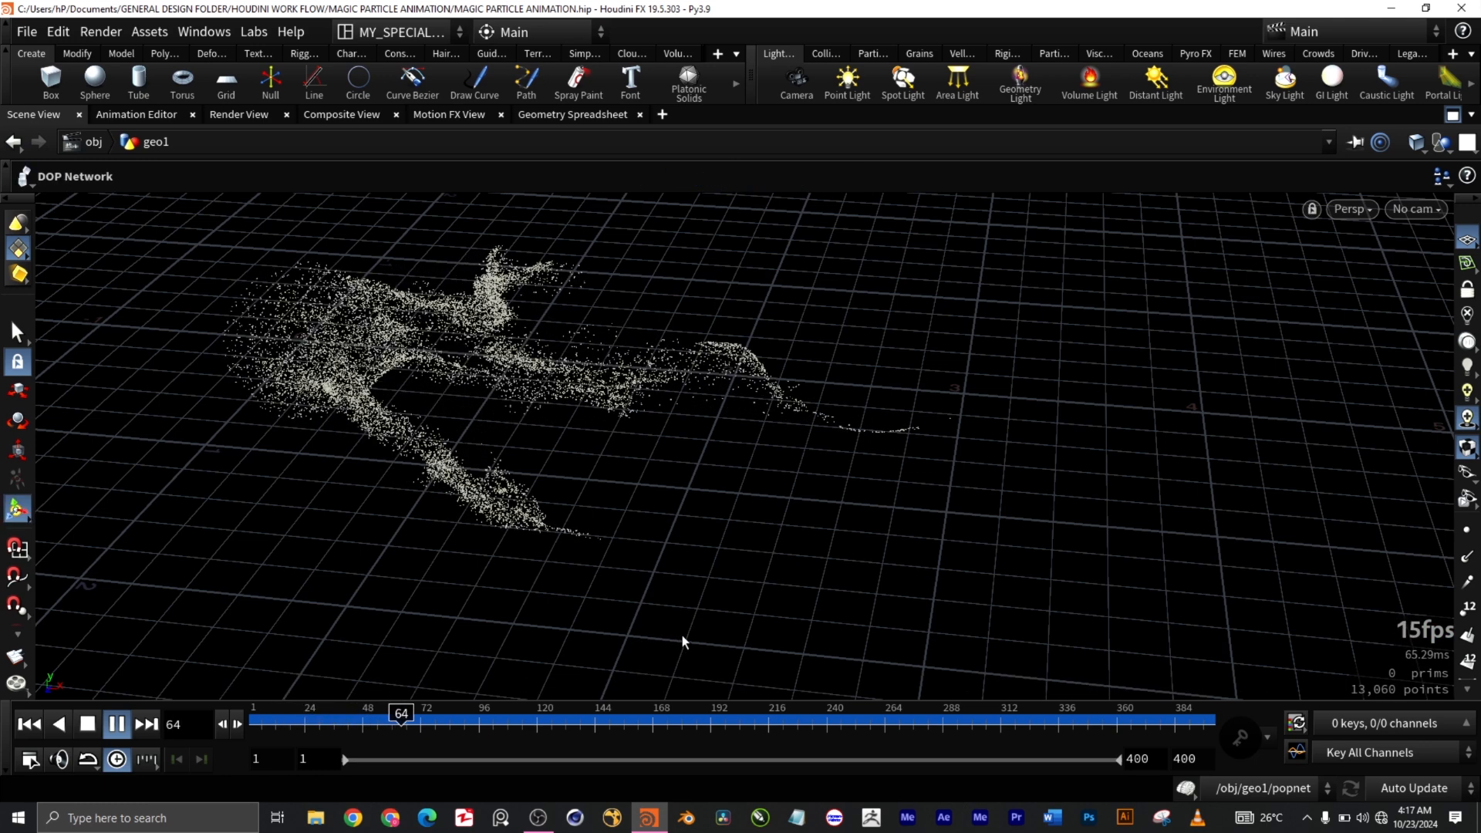
pyautogui.moveTo(684, 632); pyautogui.dragTo(721, 631)
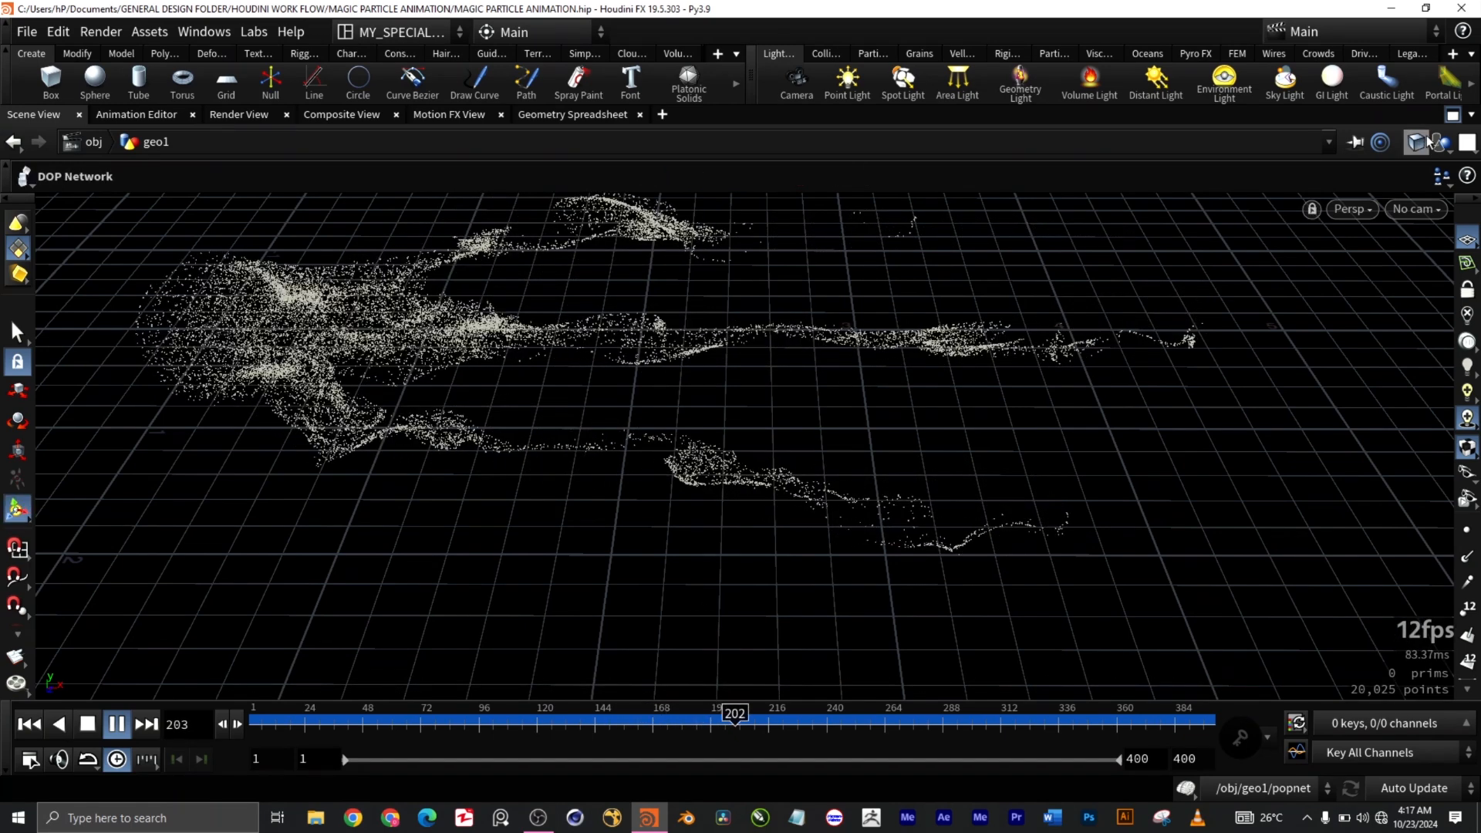
pyautogui.click(1453, 115)
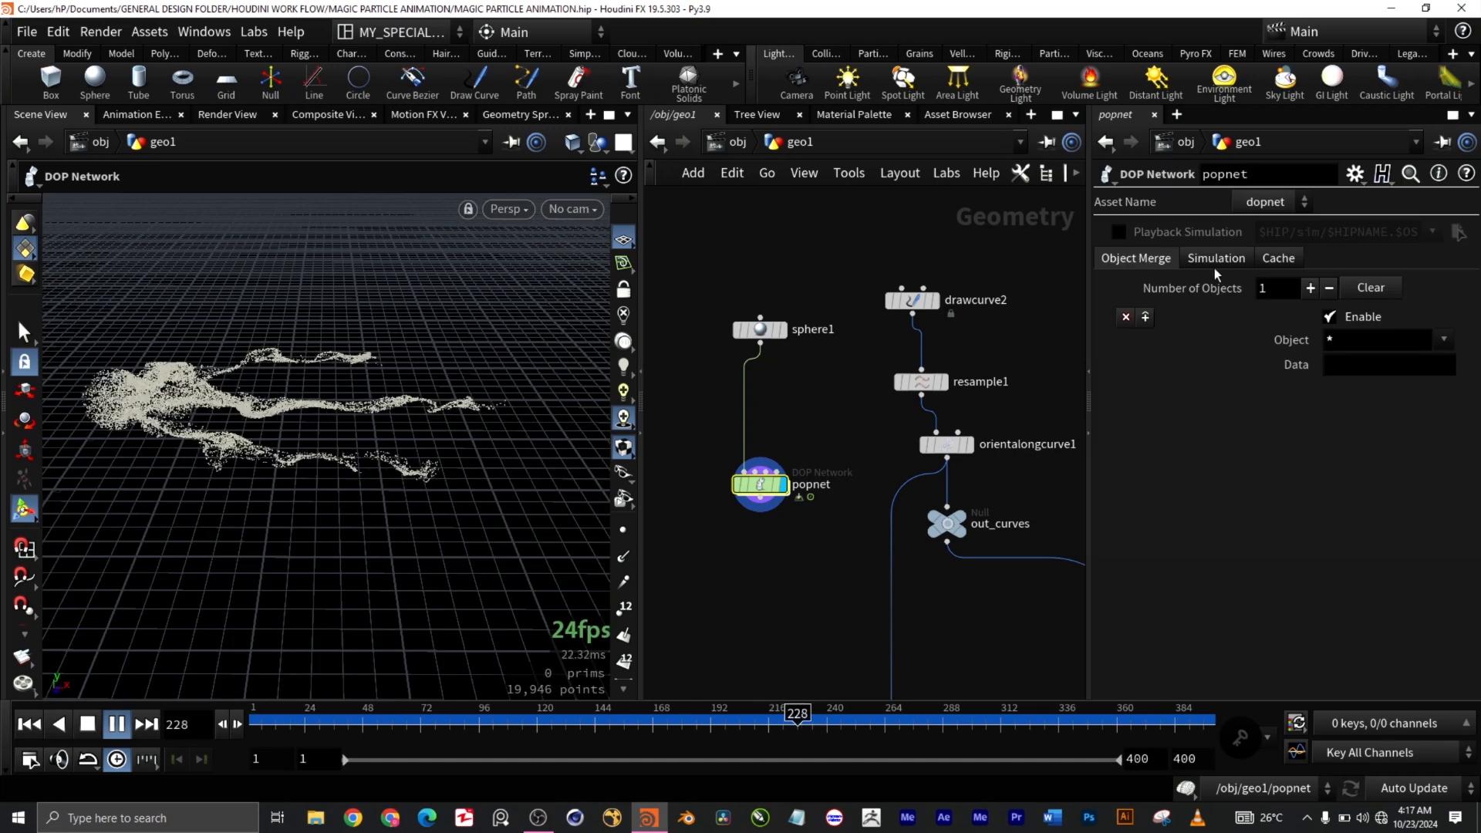
# Step: Pause playback at frame 306 and reframe the network editor around popnet
pyautogui.click(116, 725)
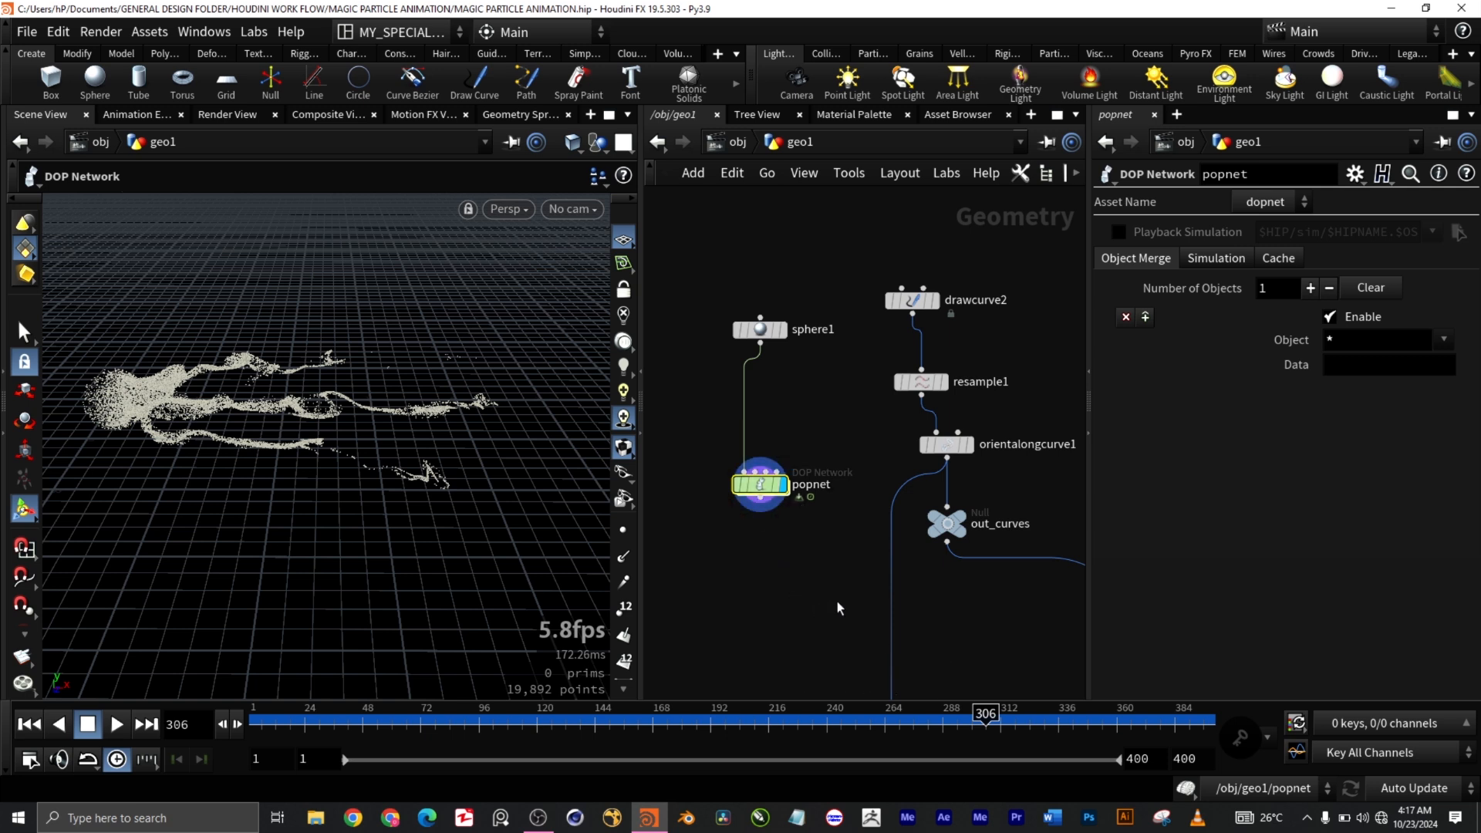
pyautogui.moveTo(1014, 632); pyautogui.dragTo(919, 638, button='middle')
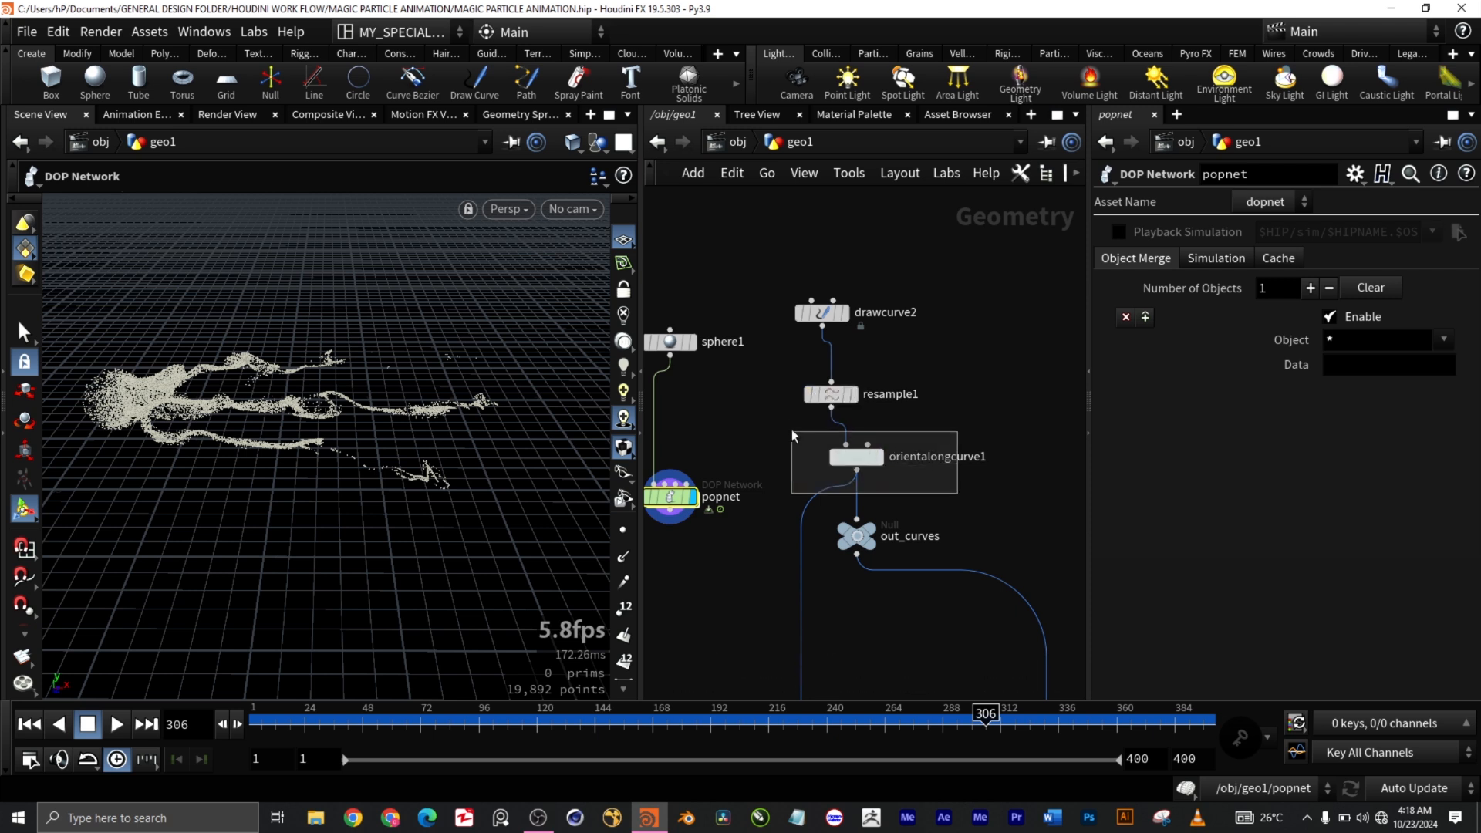
pyautogui.moveTo(916, 463); pyautogui.dragTo(967, 490)
pyautogui.scroll(1, 953, 496)
pyautogui.moveTo(952, 496); pyautogui.dragTo(1054, 443, button='middle')
pyautogui.scroll(-3, 894, 478)
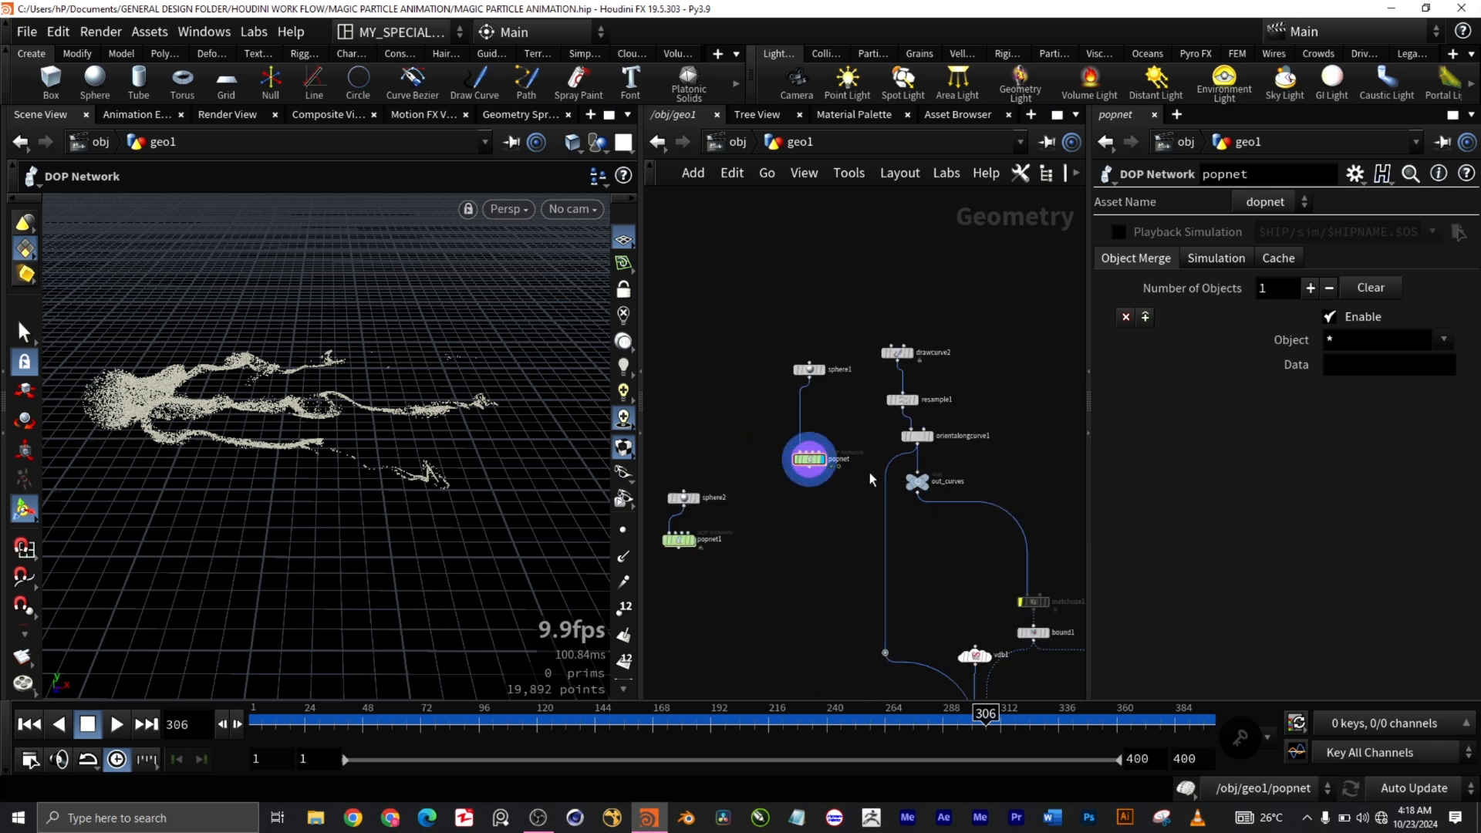
pyautogui.scroll(2, 837, 472)
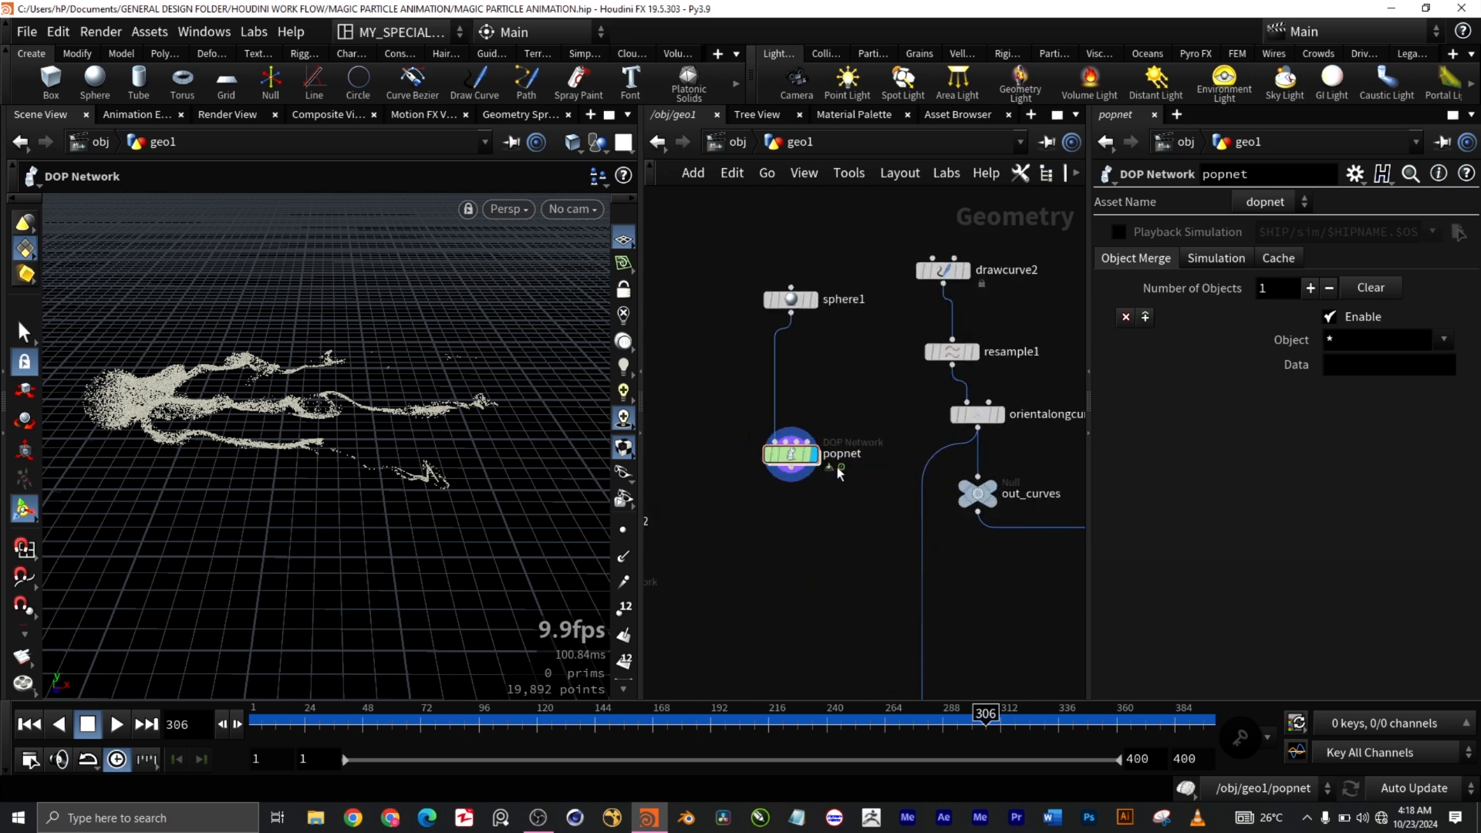
pyautogui.moveTo(855, 552); pyautogui.dragTo(799, 568, button='middle')
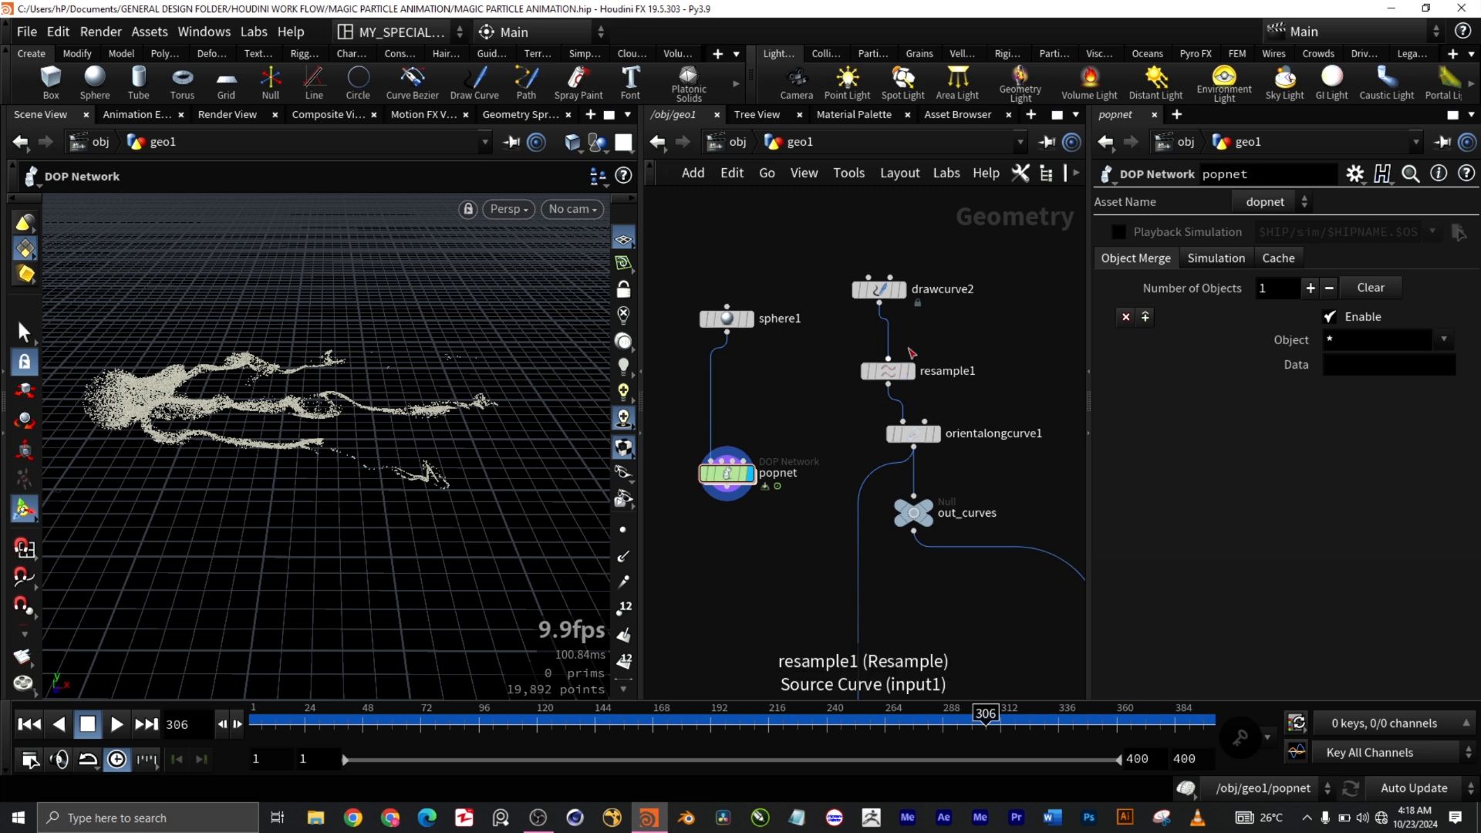
pyautogui.doubleClick(728, 473)
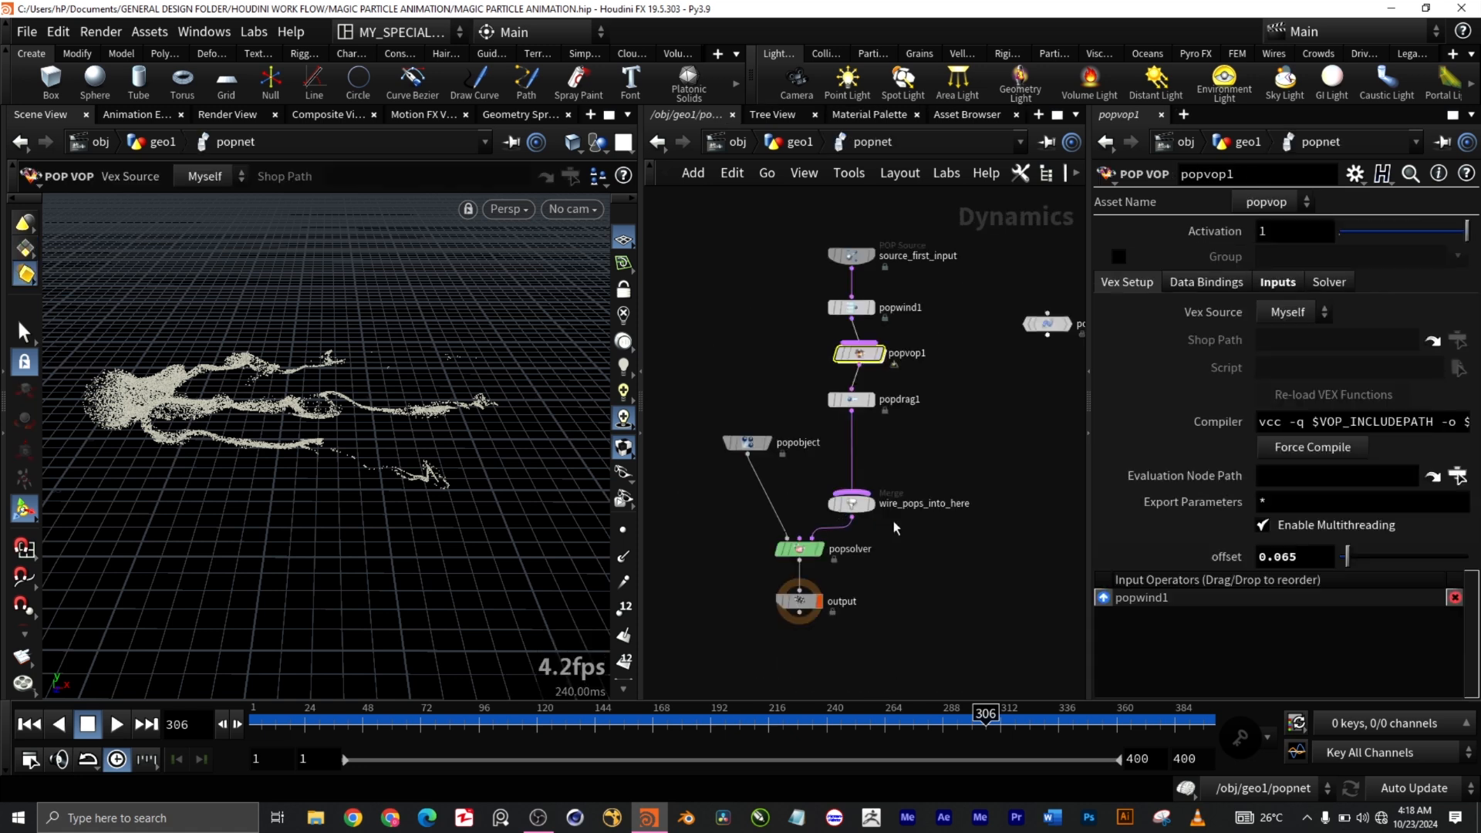
pyautogui.scroll(-2, 988, 417)
pyautogui.moveTo(992, 430); pyautogui.dragTo(926, 471, button='middle')
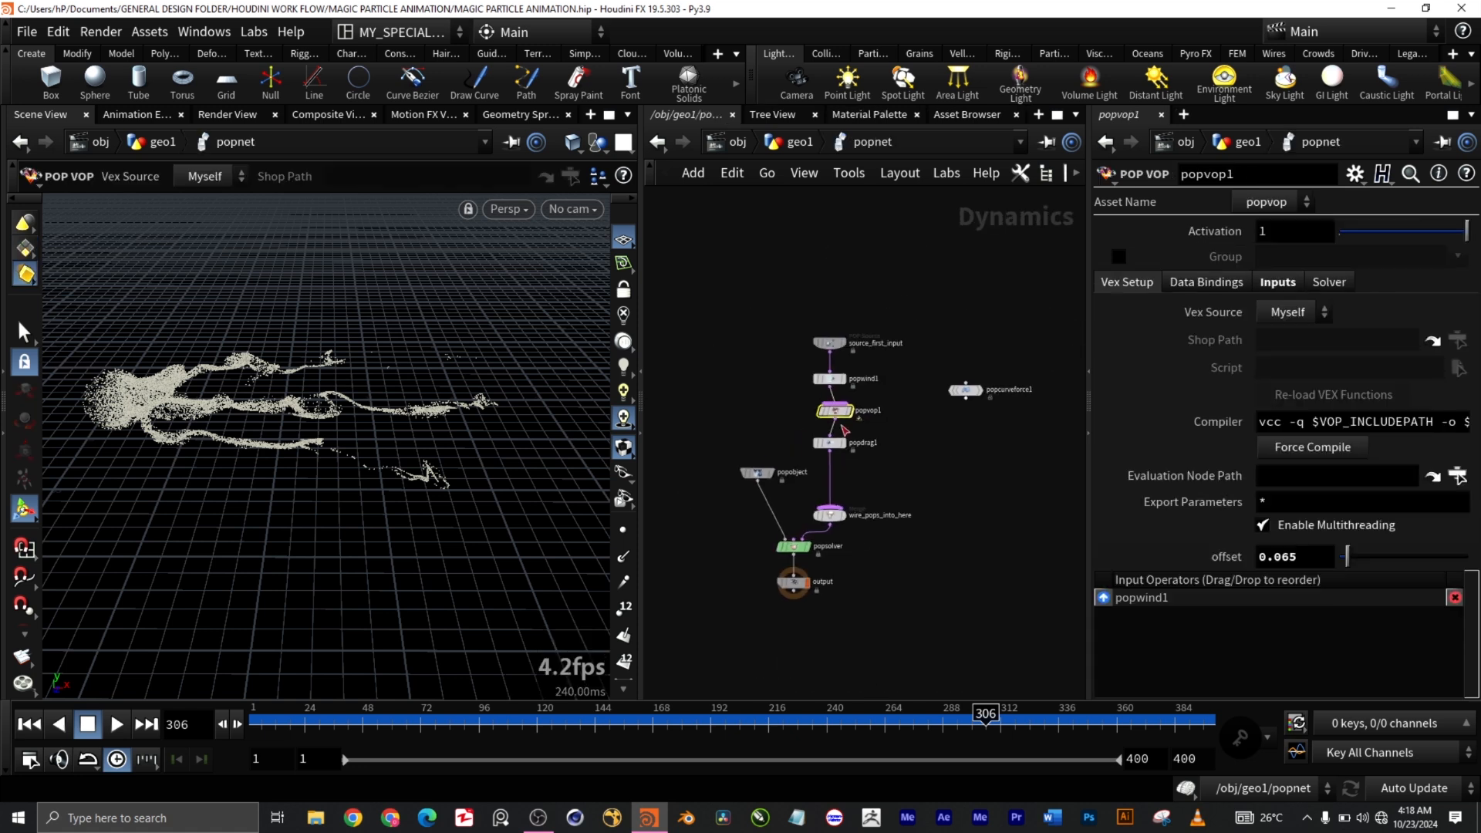
pyautogui.scroll(3, 841, 424)
pyautogui.doubleClick(830, 398)
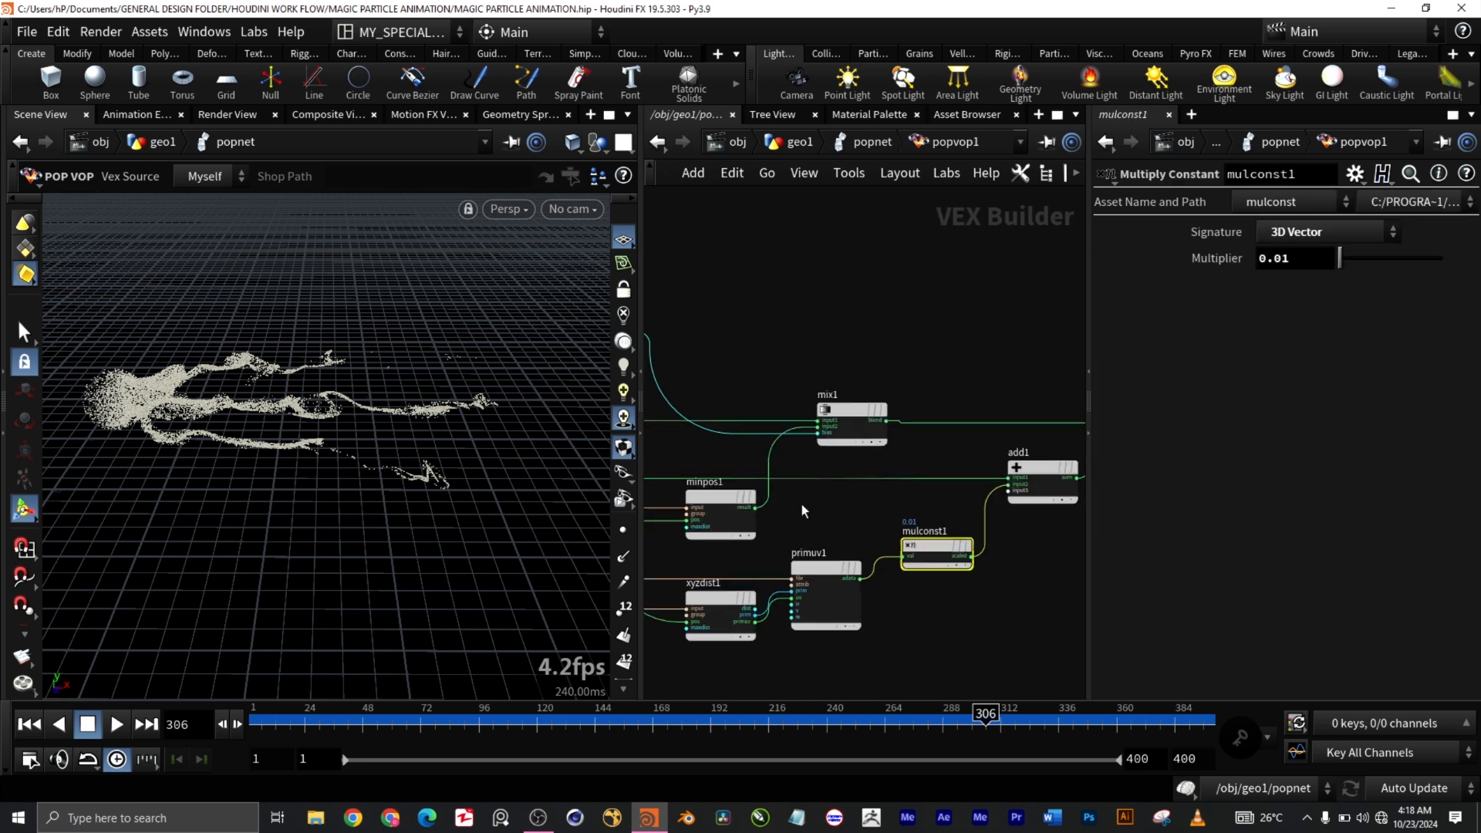
pyautogui.scroll(-3, 802, 511)
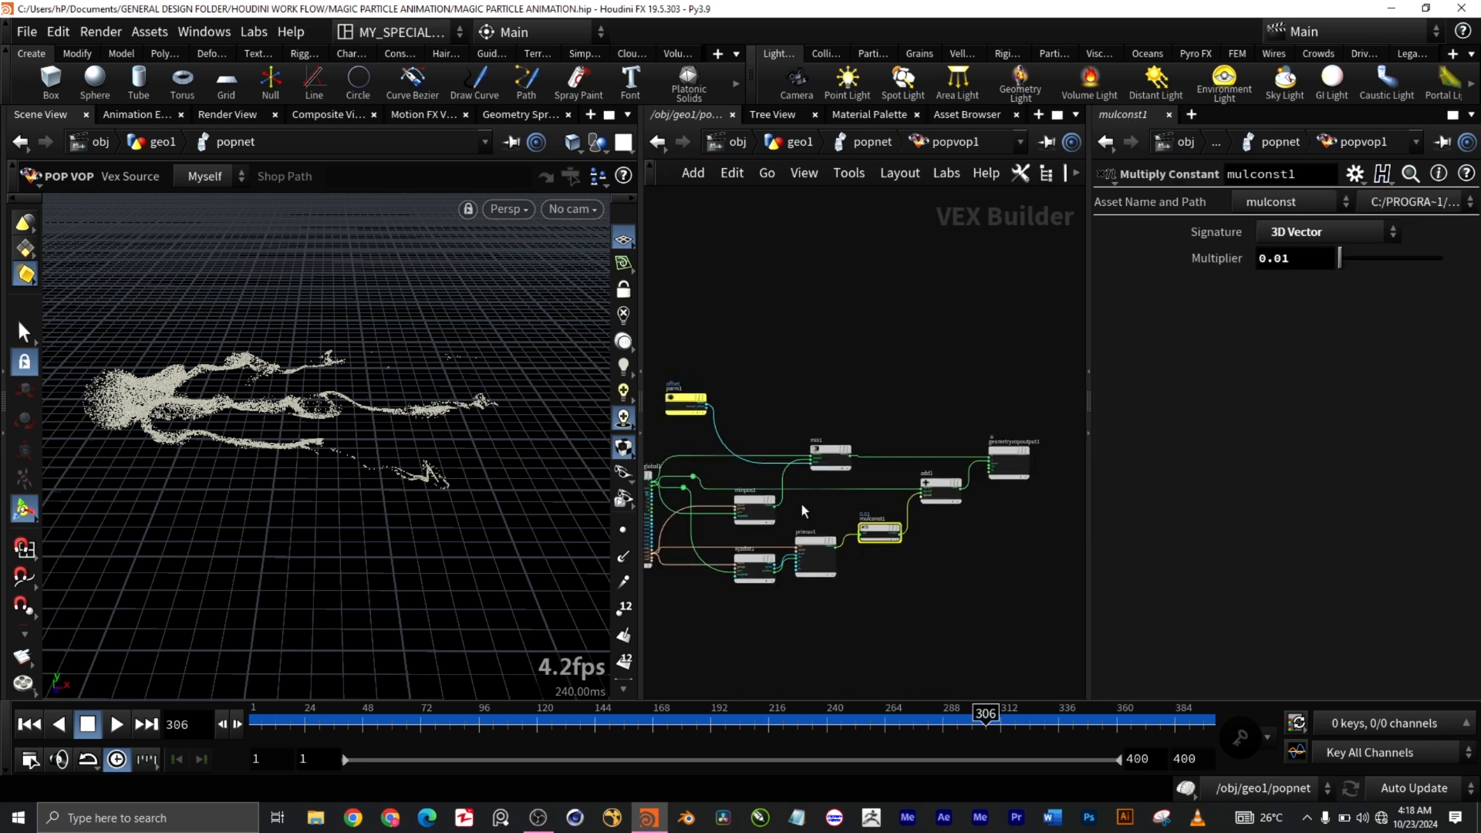
pyautogui.moveTo(788, 392); pyautogui.dragTo(849, 377, button='middle')
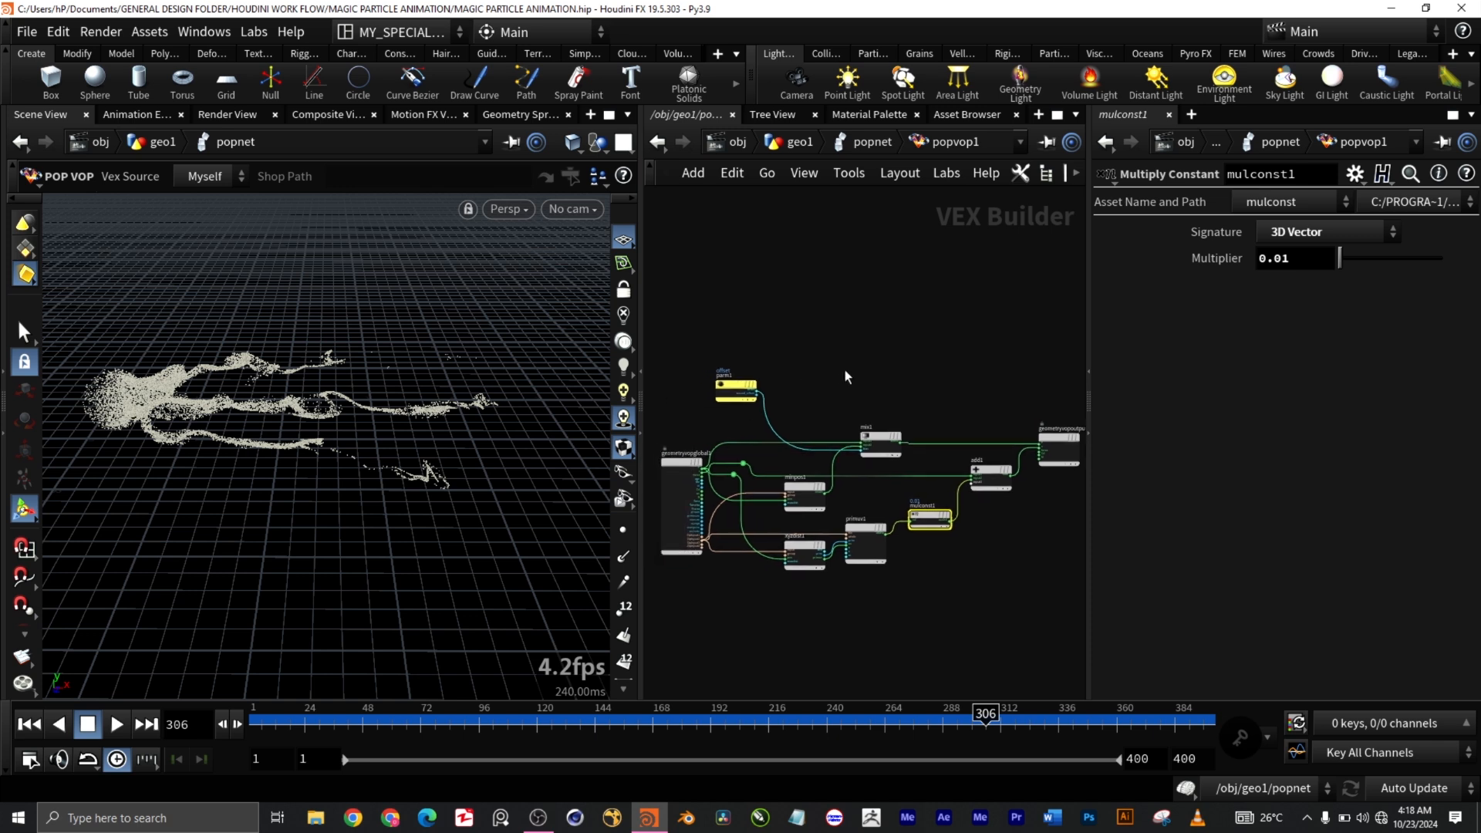
pyautogui.click(862, 143)
# Step: Return from the popnet level to the geo1 network via the geo1 breadcrumb
pyautogui.click(800, 143)
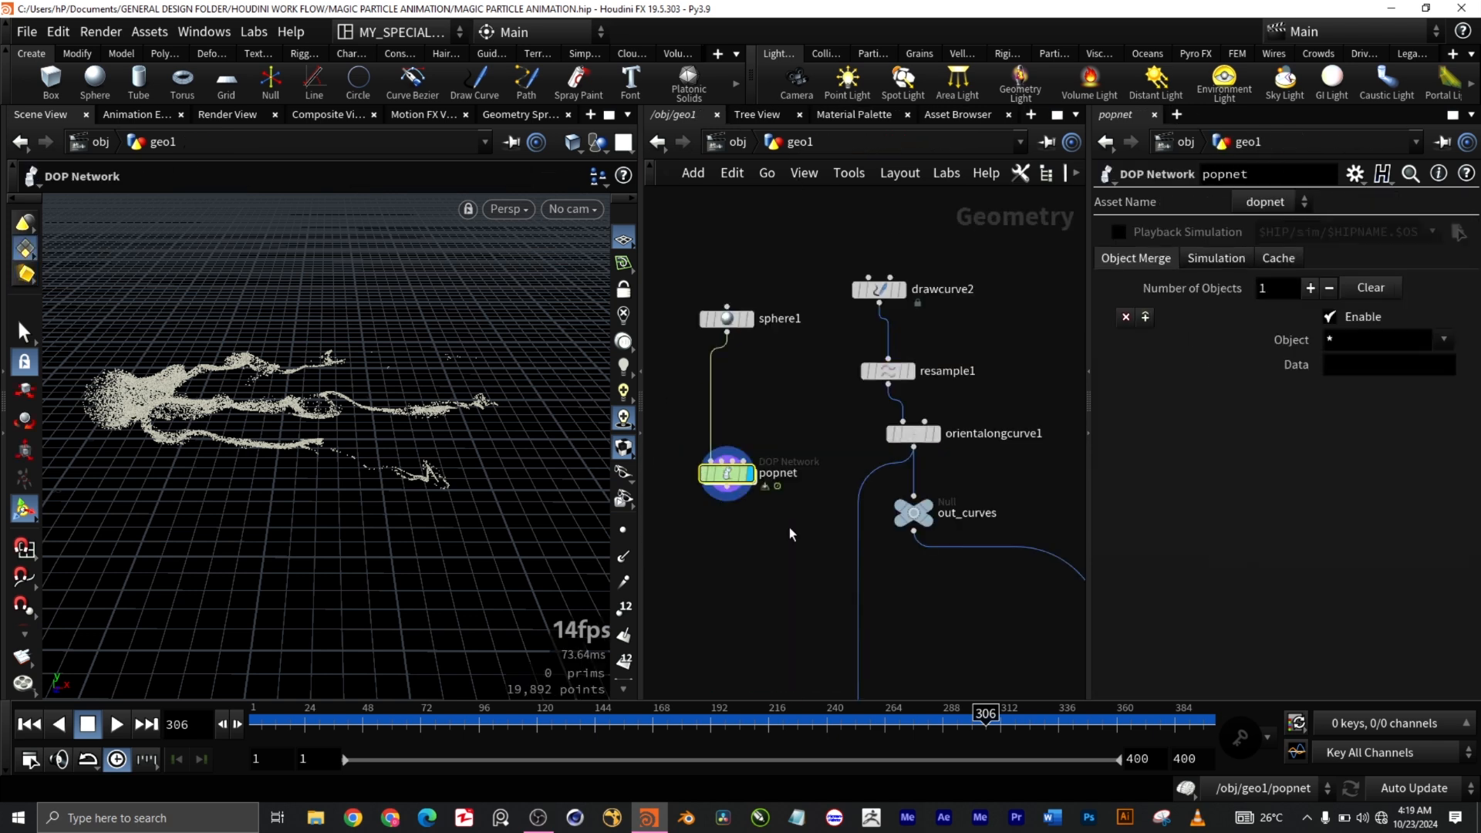